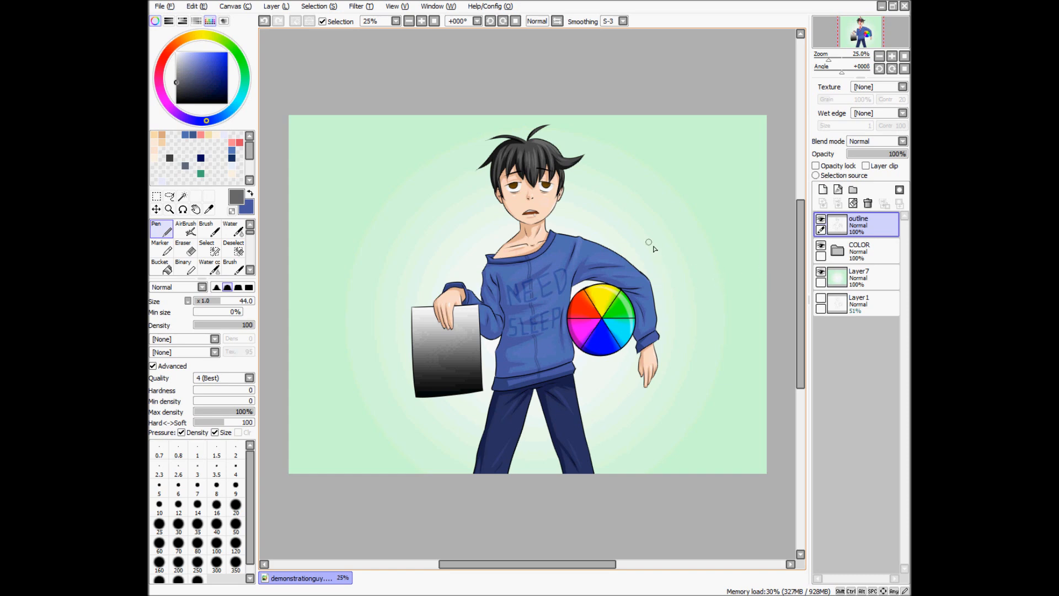
scroll(650, 243, up, 2)
scroll(563, 181, down, 2)
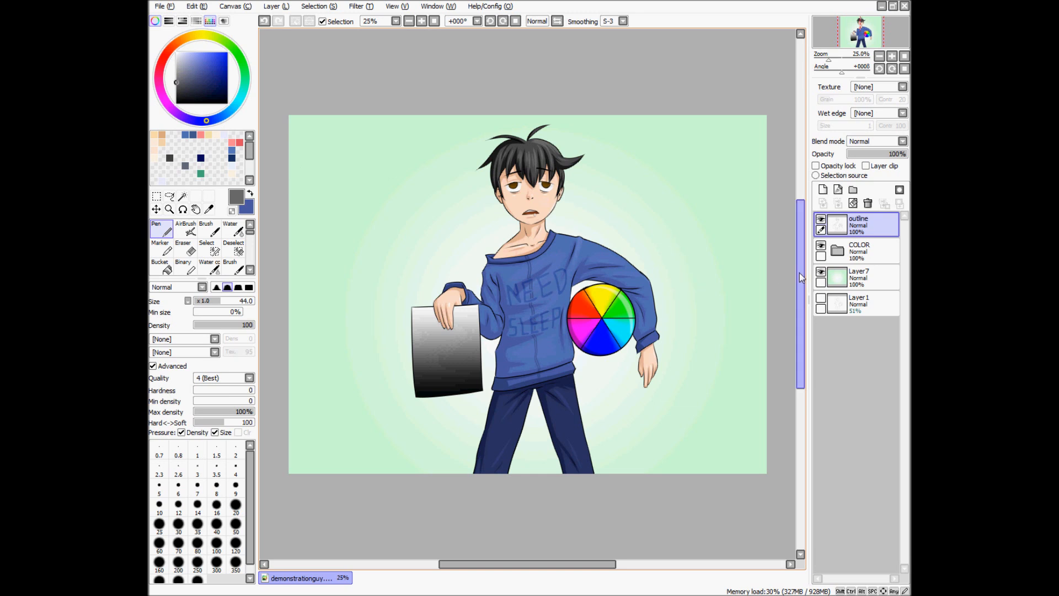
mouse_move(799, 289)
mouse_down()
mouse_move(799, 299)
mouse_move(799, 287)
mouse_up()
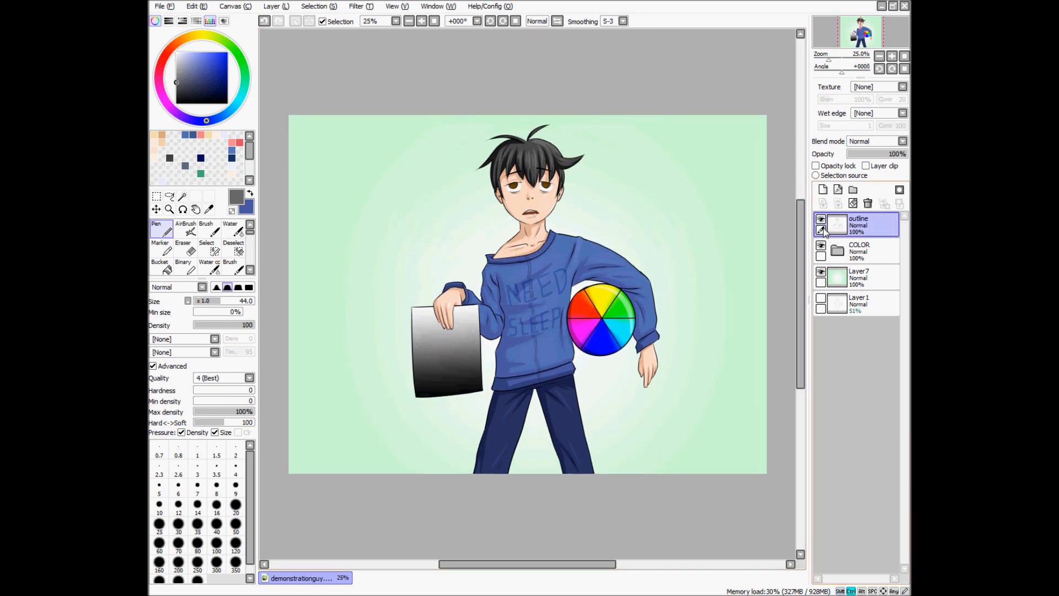
scroll(558, 212, up, 1)
drag(598, 330, 584, 293)
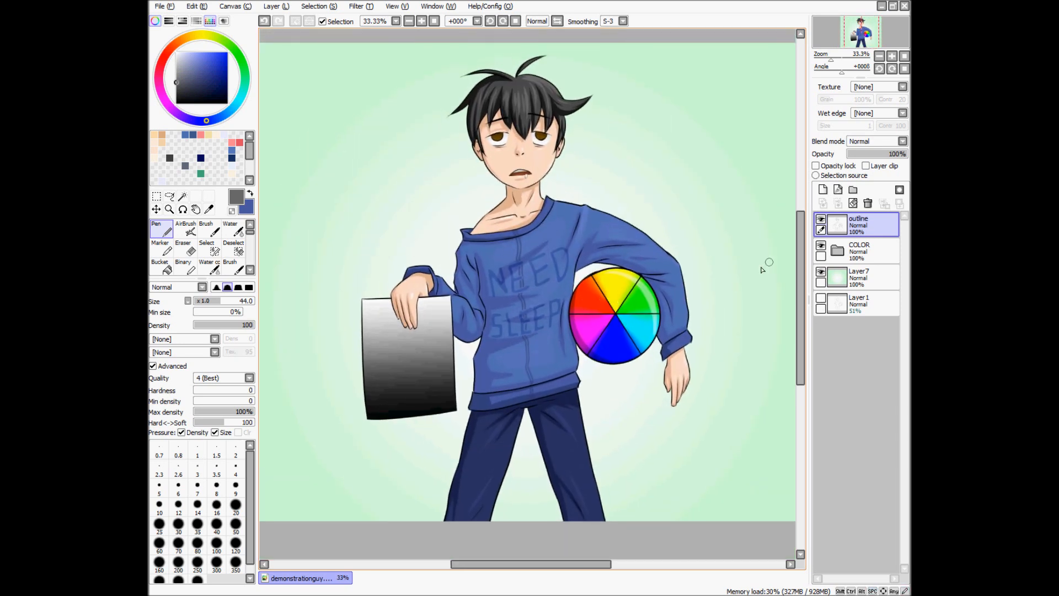
drag(747, 266, 740, 267)
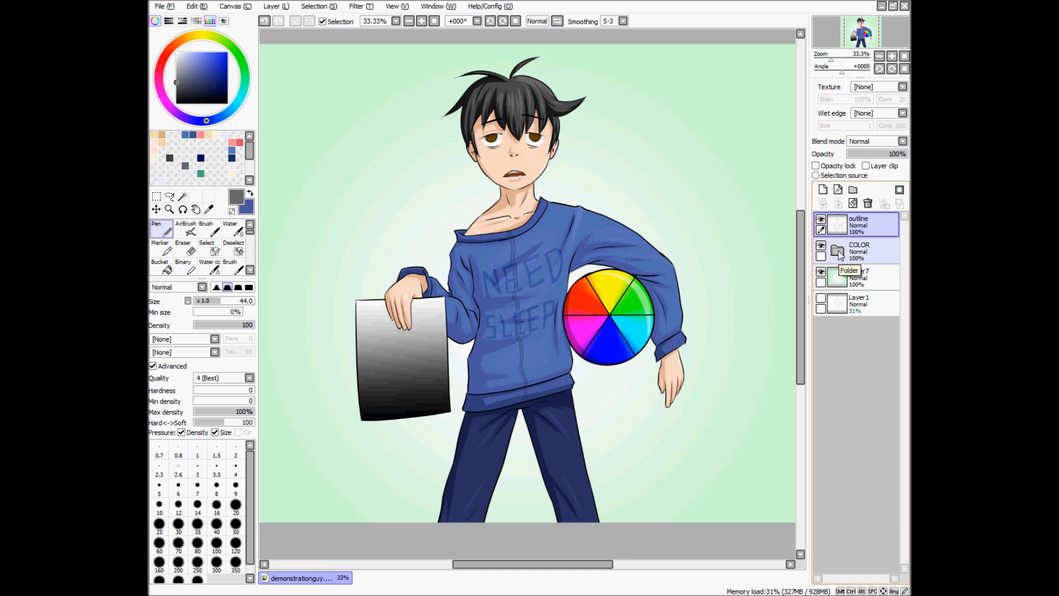
Examine the layers inside the COLOR folder and its sweater subfolder, and collapse both folders again.
click(840, 253)
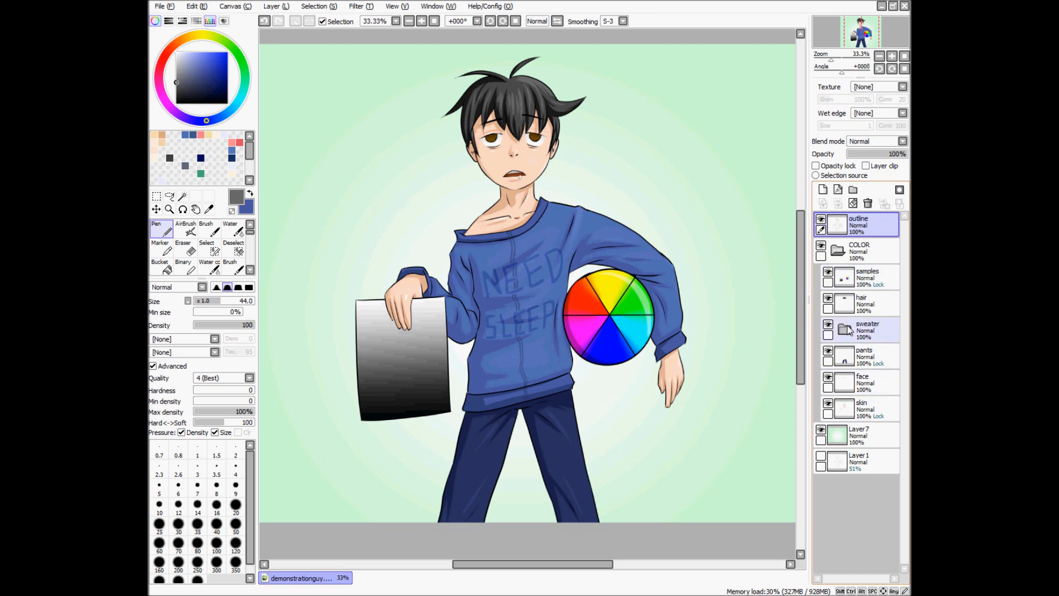
click(847, 330)
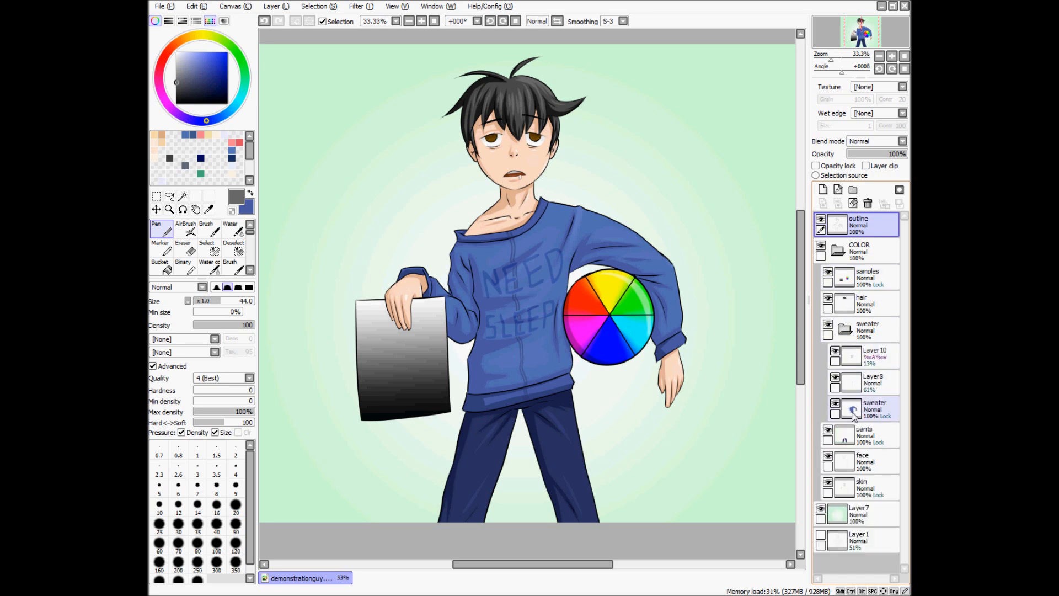
click(845, 330)
click(838, 250)
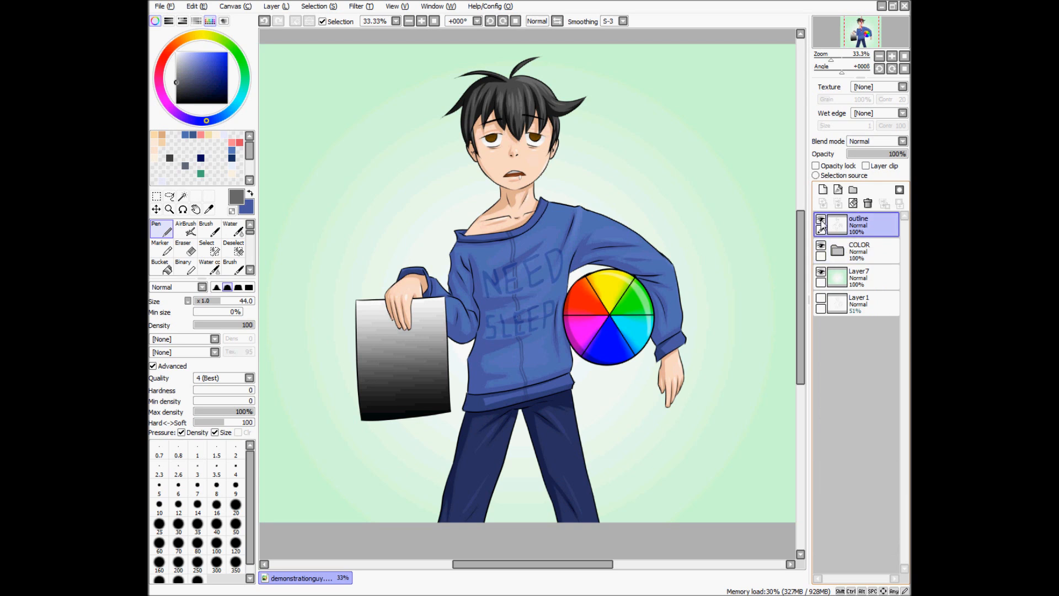
Hide the outline layer, the COLOR folder and Layer7, and show the sketch on Layer1.
click(821, 220)
click(821, 245)
click(821, 272)
click(821, 298)
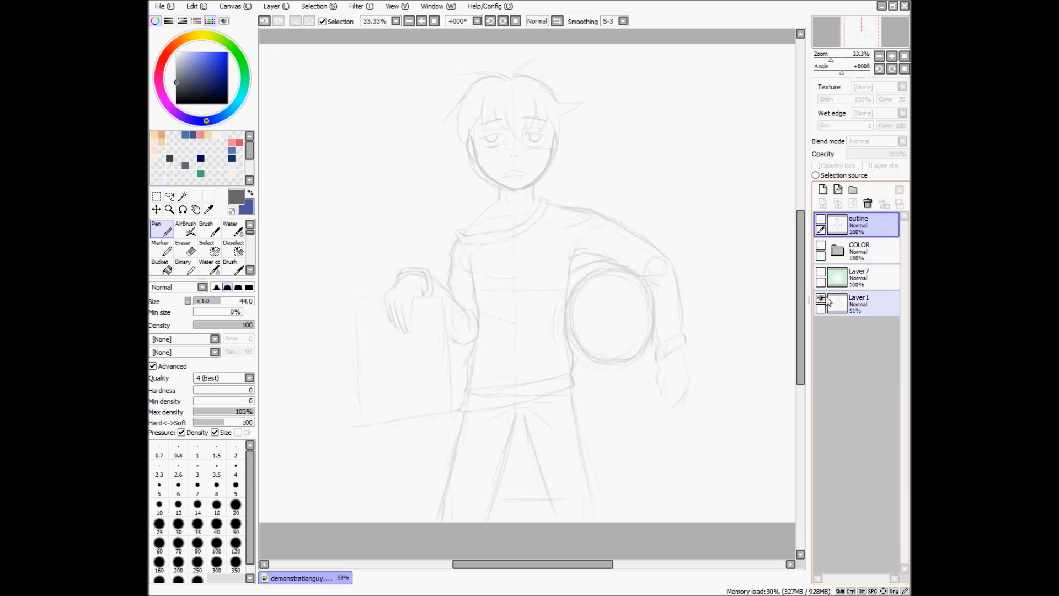
Try Layer1 at full opacity, and set its opacity to 47%.
key(ctrl+minus)
click(843, 305)
drag(878, 152, 910, 149)
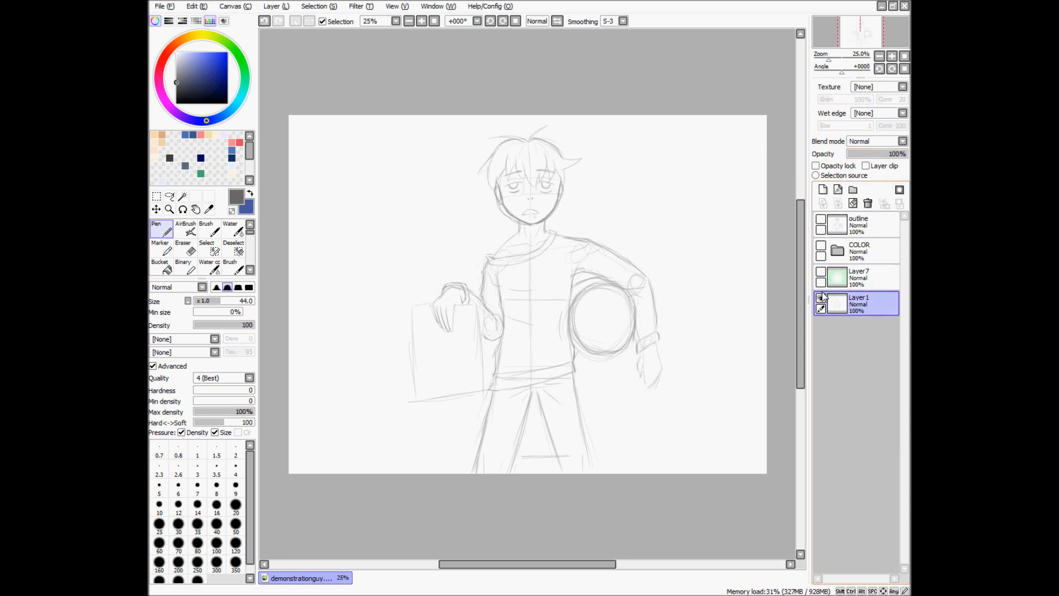
drag(899, 154, 875, 153)
scroll(550, 170, up, 3)
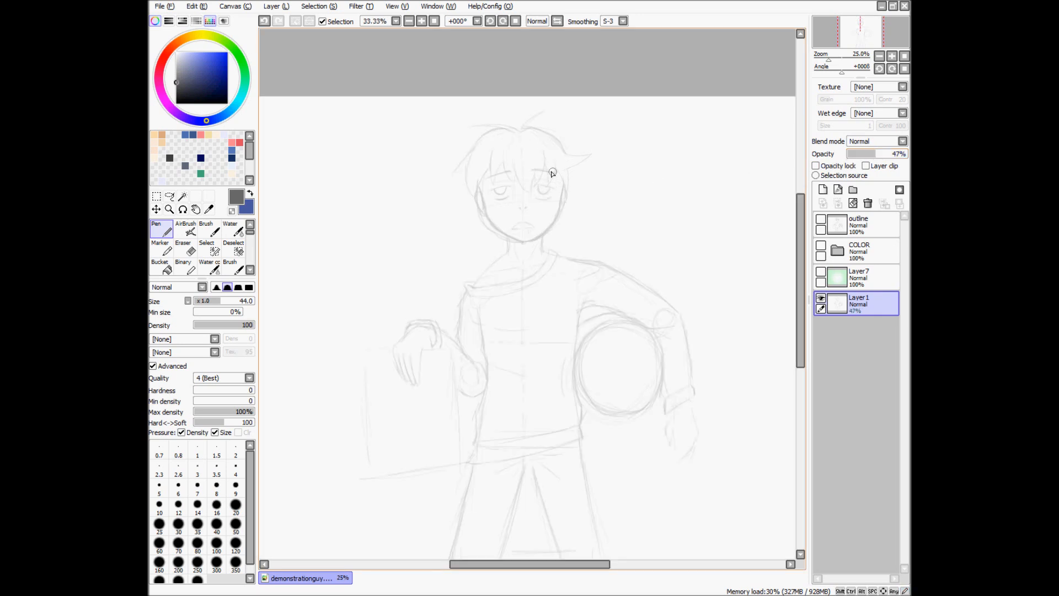
Show the outline layer, the COLOR folder and Layer7 again, and hide the Layer1 sketch.
click(821, 219)
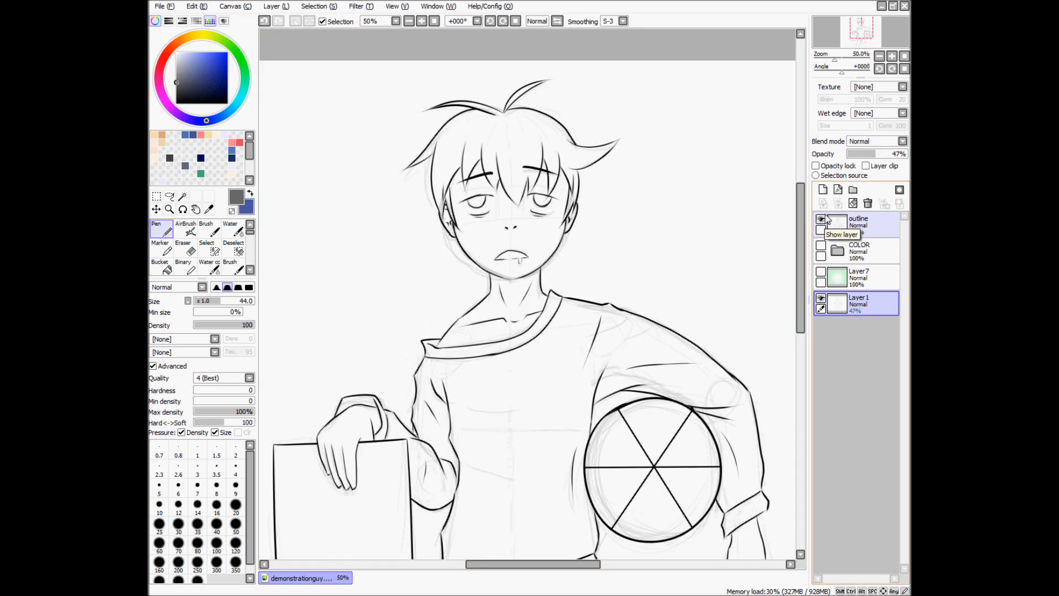
click(821, 246)
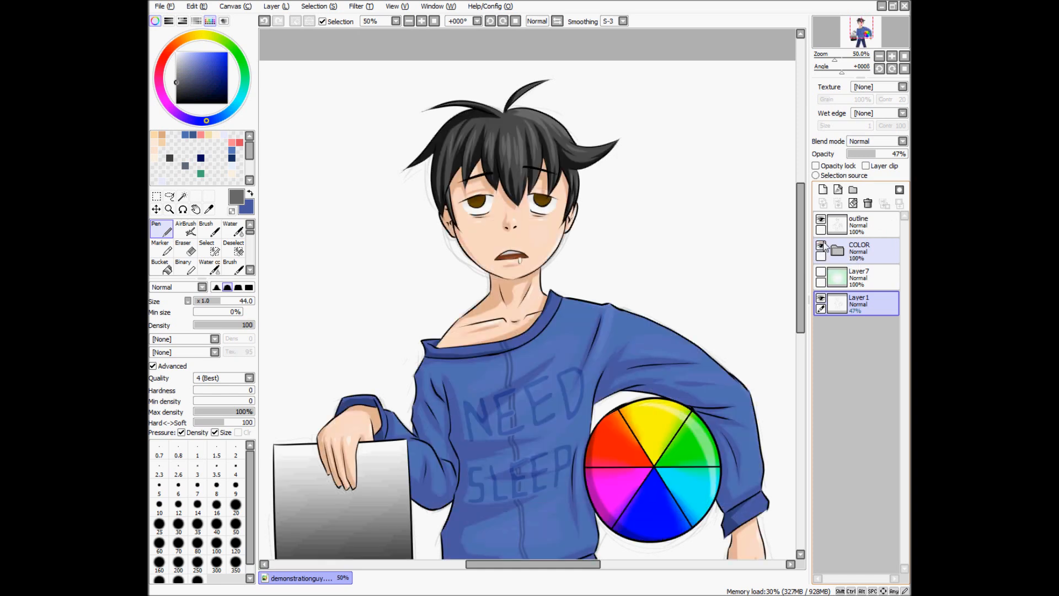
click(821, 272)
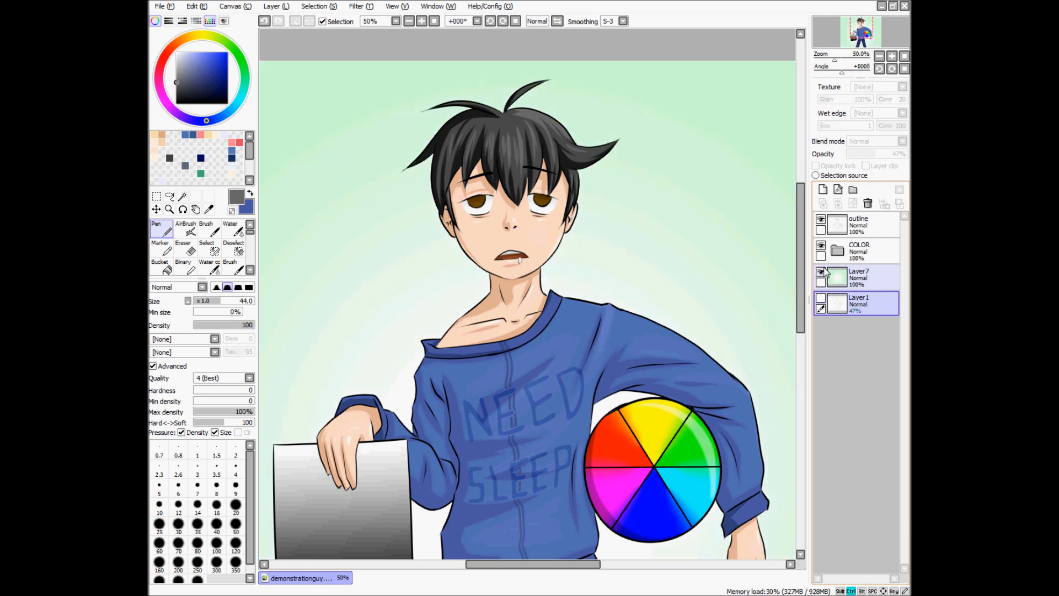
key(minus)
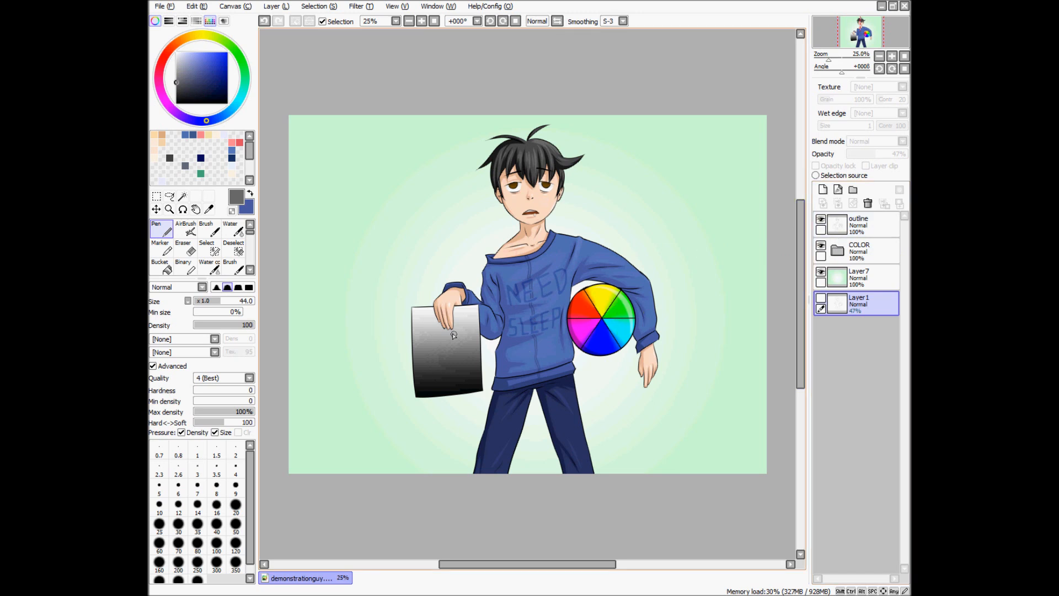
scroll(432, 343, up, 2)
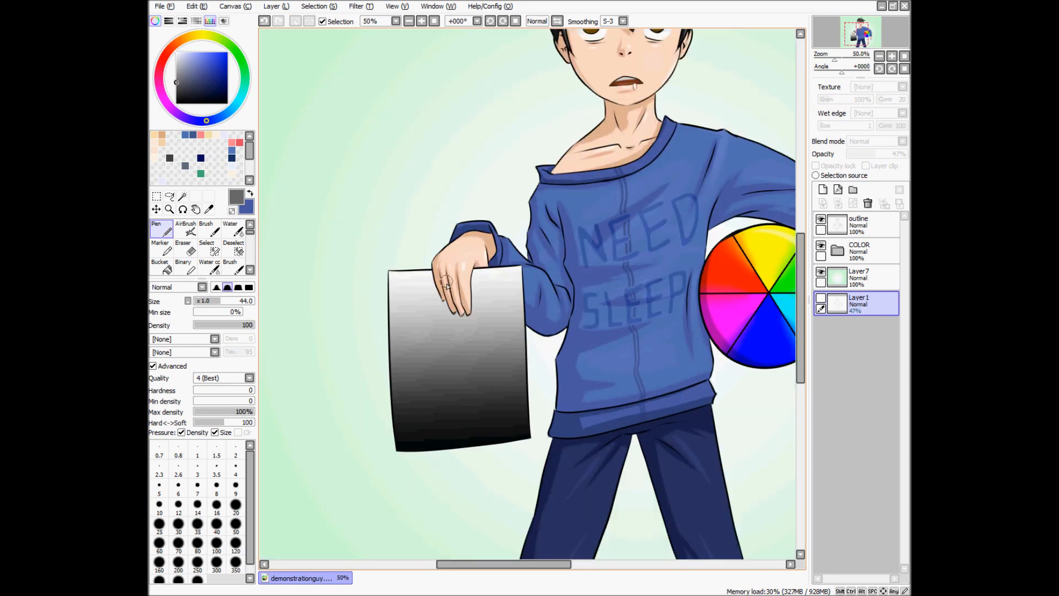
drag(578, 359, 516, 351)
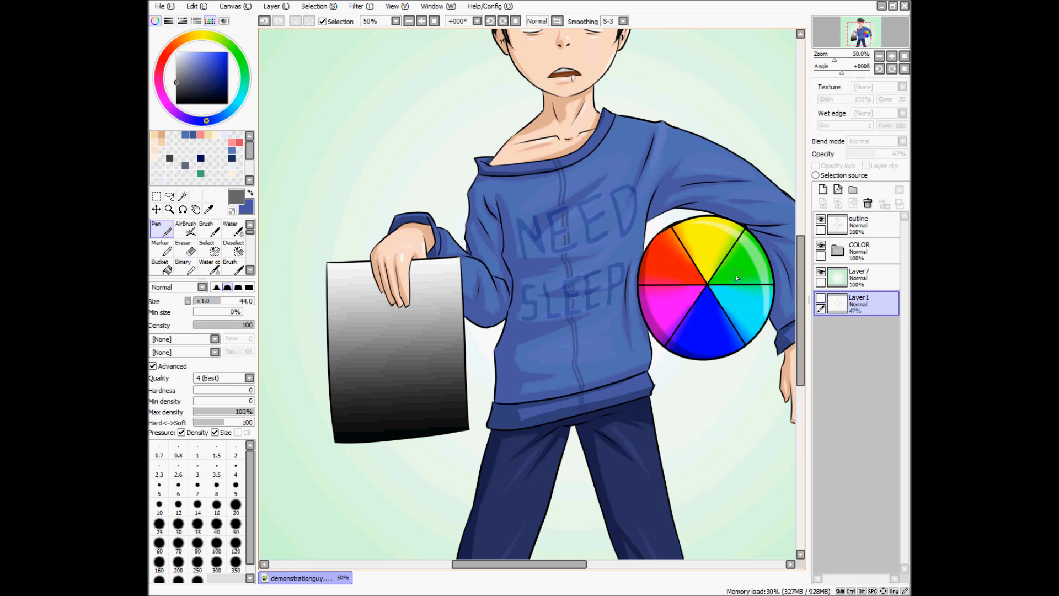
scroll(736, 286, down, 1)
drag(720, 303, 638, 341)
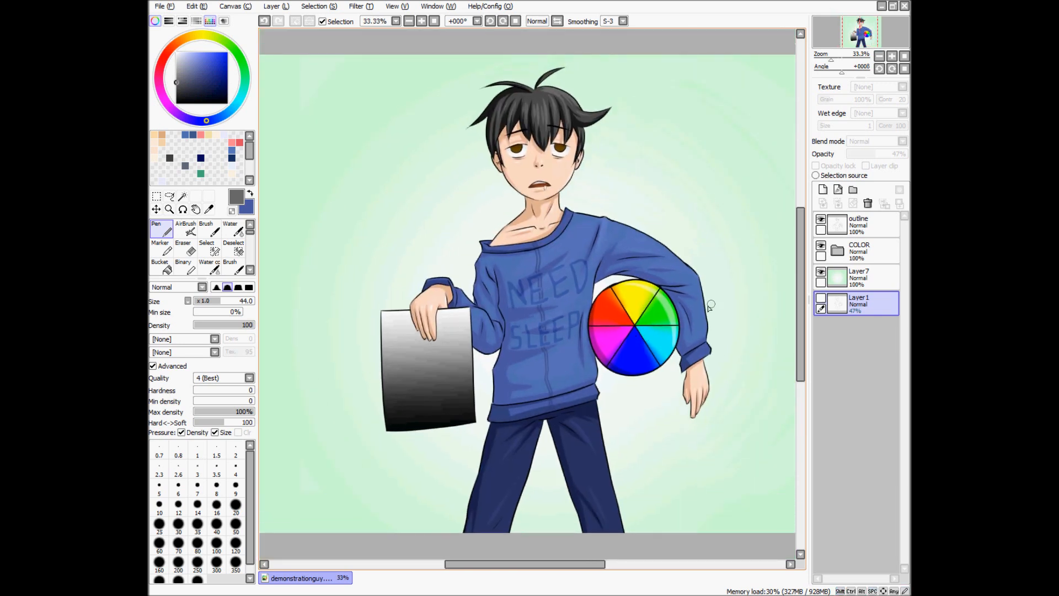
Select the samples layer in the COLOR folder and toggle its visibility off and on to check its contents.
click(842, 253)
click(839, 252)
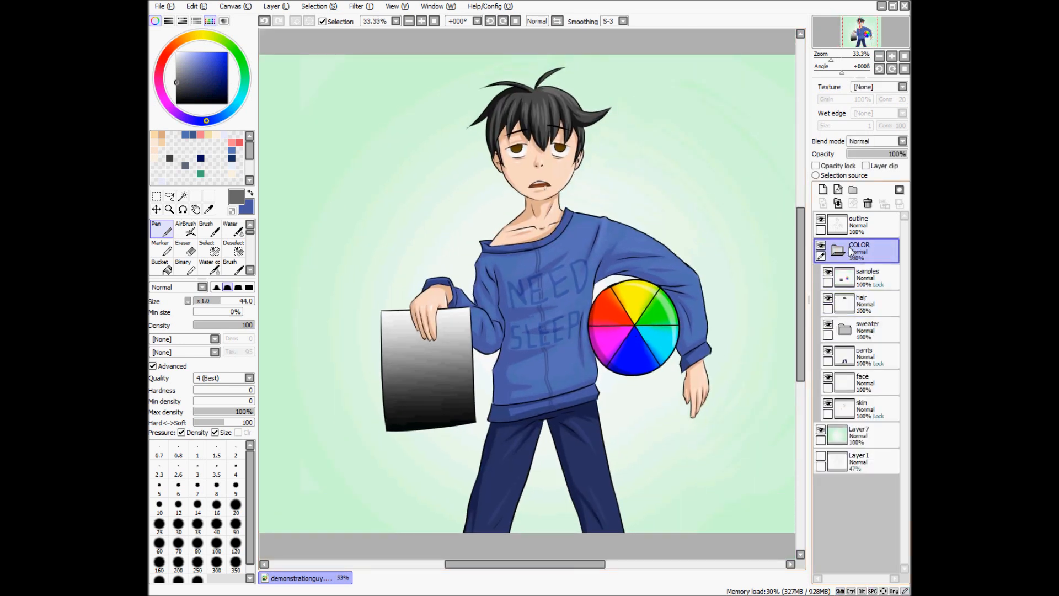
click(849, 281)
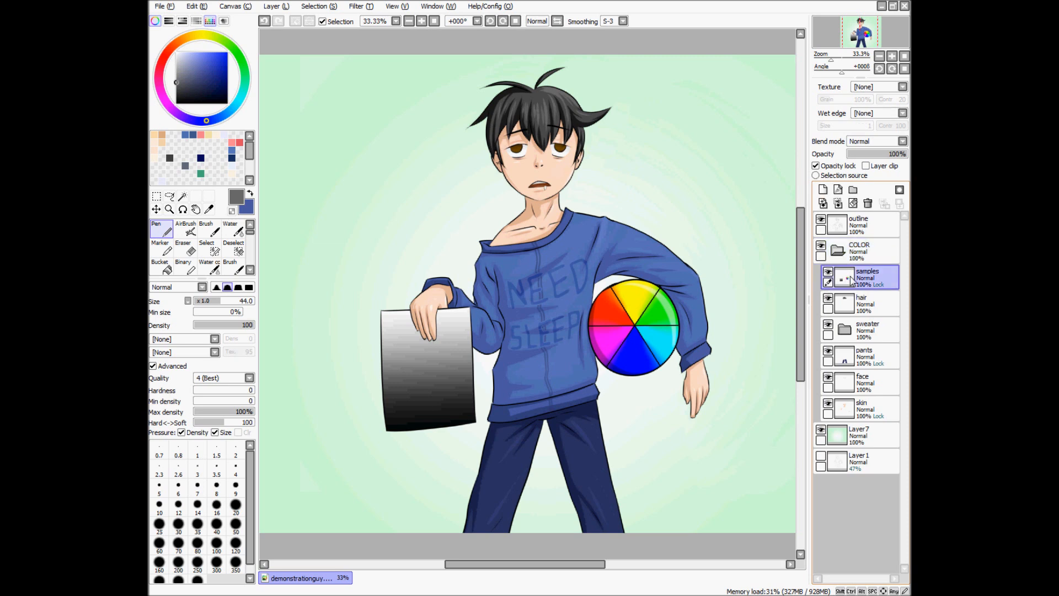
click(829, 272)
click(829, 272)
click(828, 272)
click(829, 272)
click(829, 272)
click(829, 272)
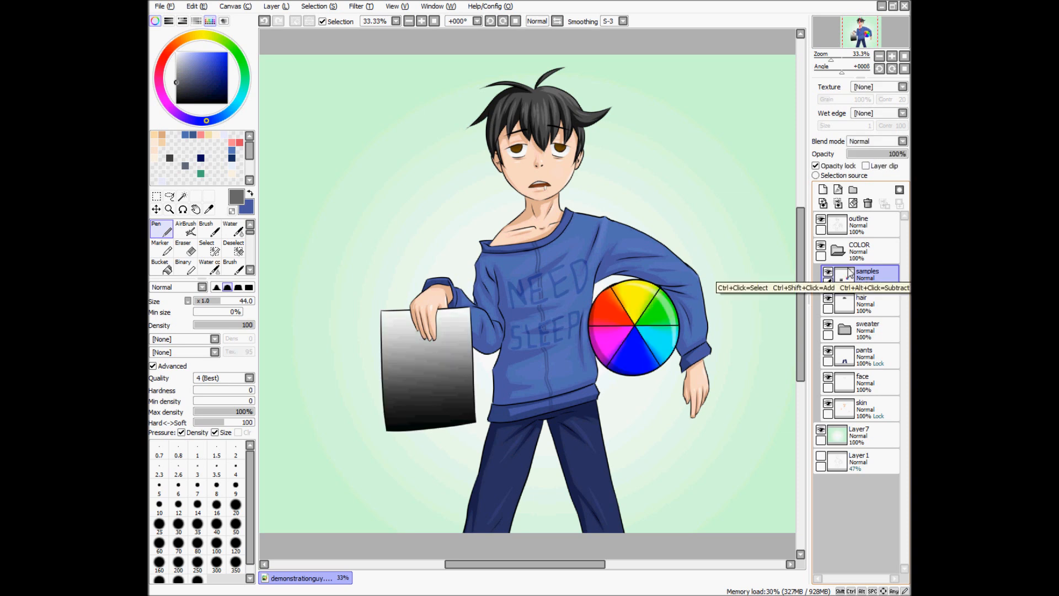
Look over the Hue/Saturation filter's settings for the samples layer and cancel without applying a change.
key(ctrl)
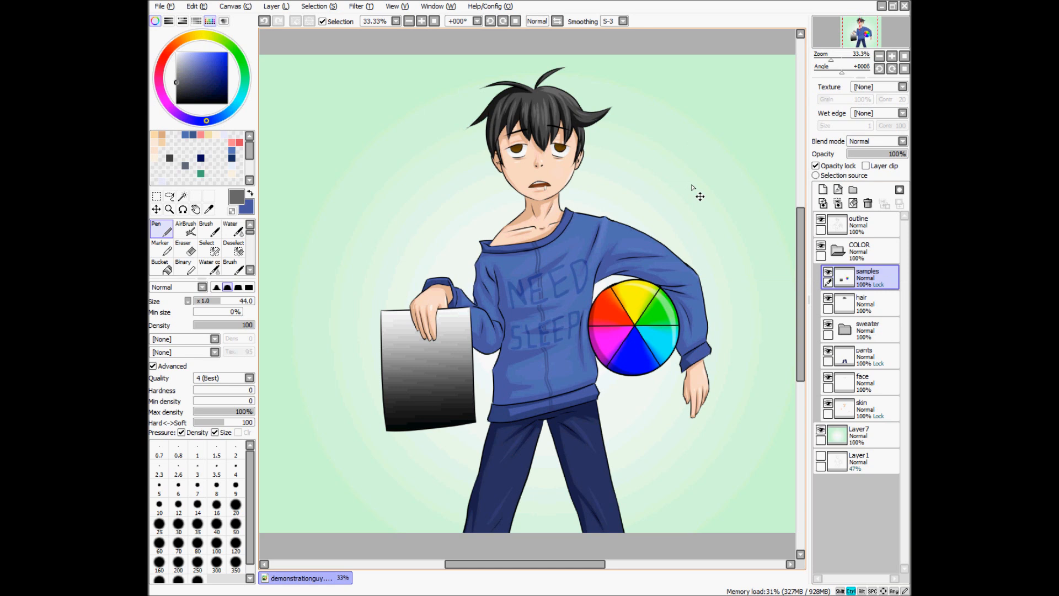
key(ctrl+u)
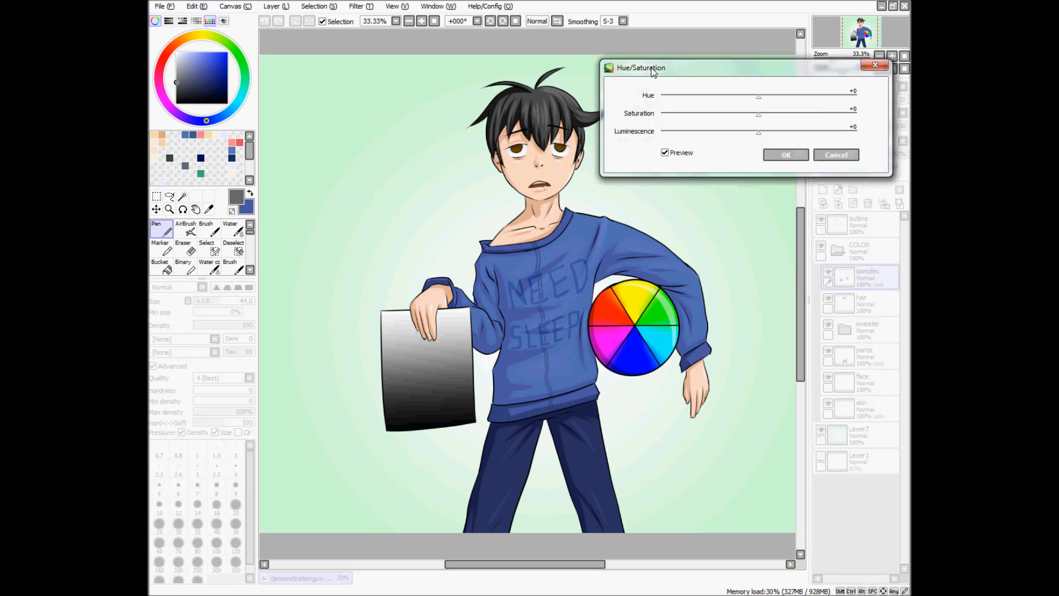
click(838, 155)
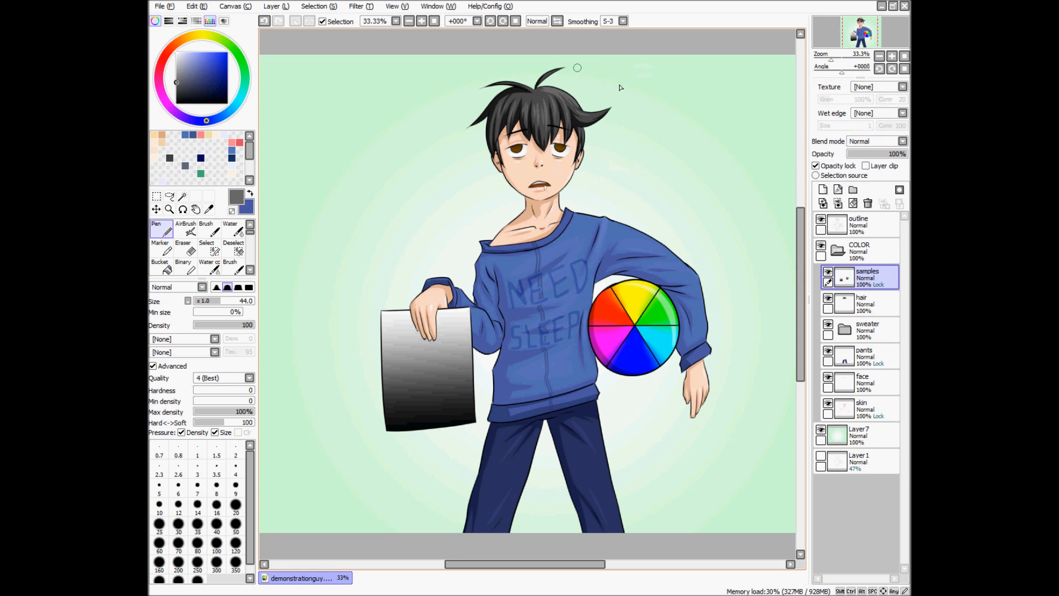
click(361, 6)
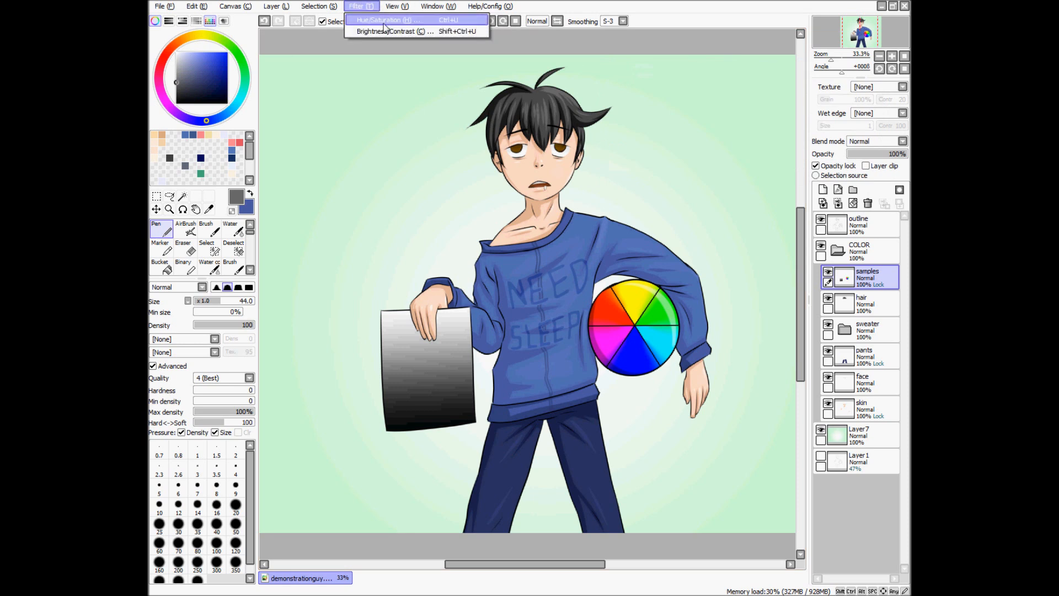
click(453, 24)
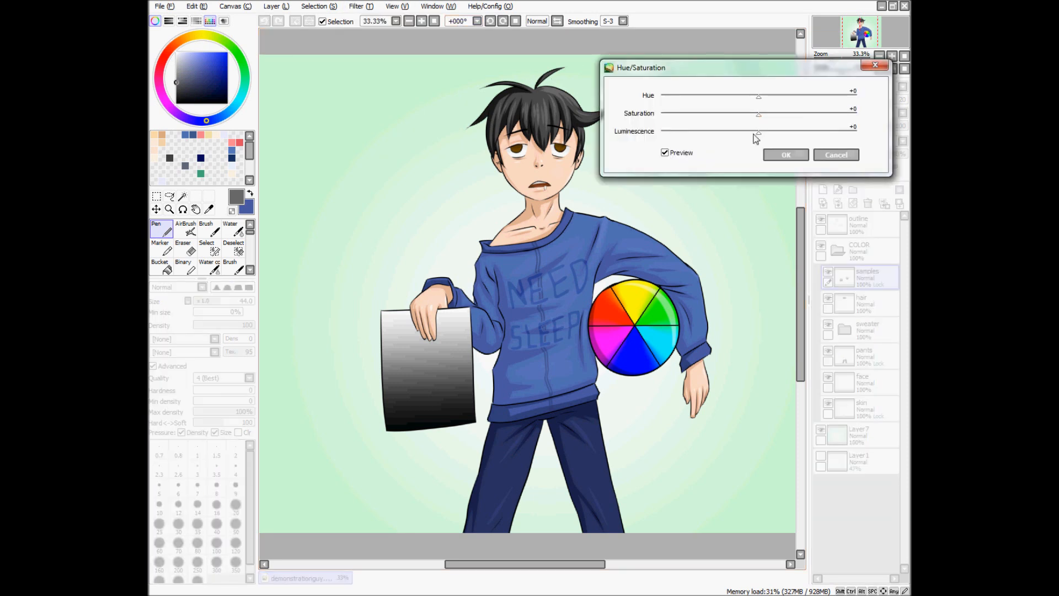
drag(761, 77, 794, 87)
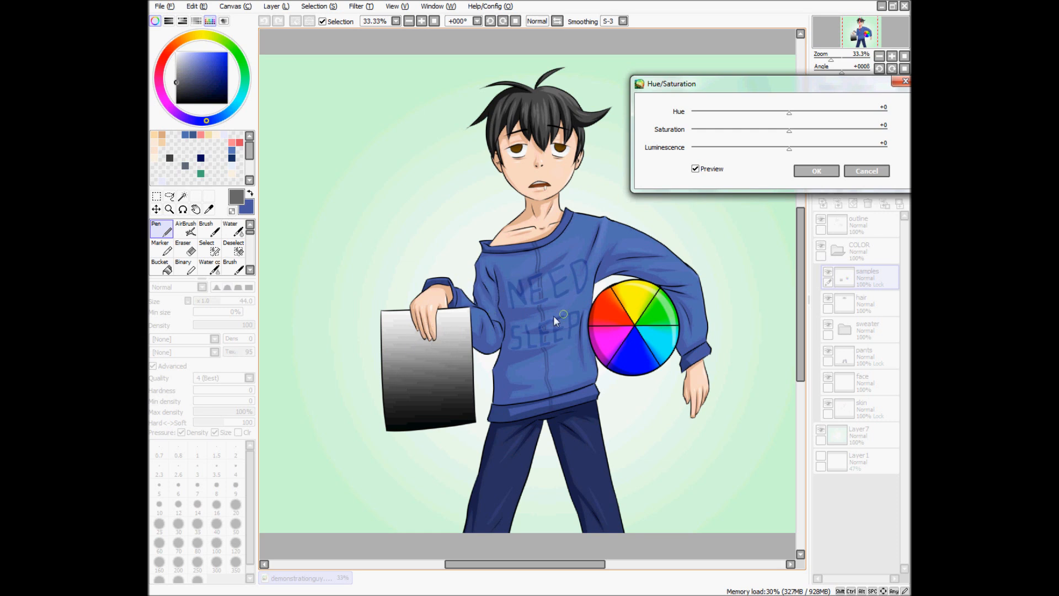
mouse_move(789, 112)
mouse_down()
mouse_move(678, 101)
mouse_move(756, 124)
mouse_move(894, 121)
mouse_move(715, 118)
mouse_move(793, 120)
mouse_up()
click(866, 172)
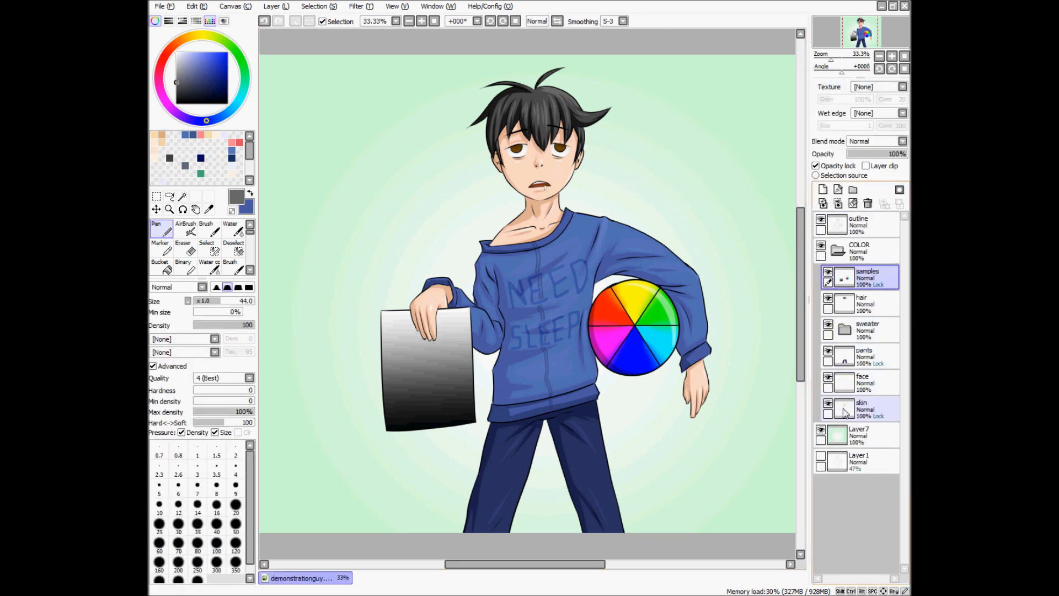
Preview a hue shift of +94 on the pants layer and cancel it.
click(841, 360)
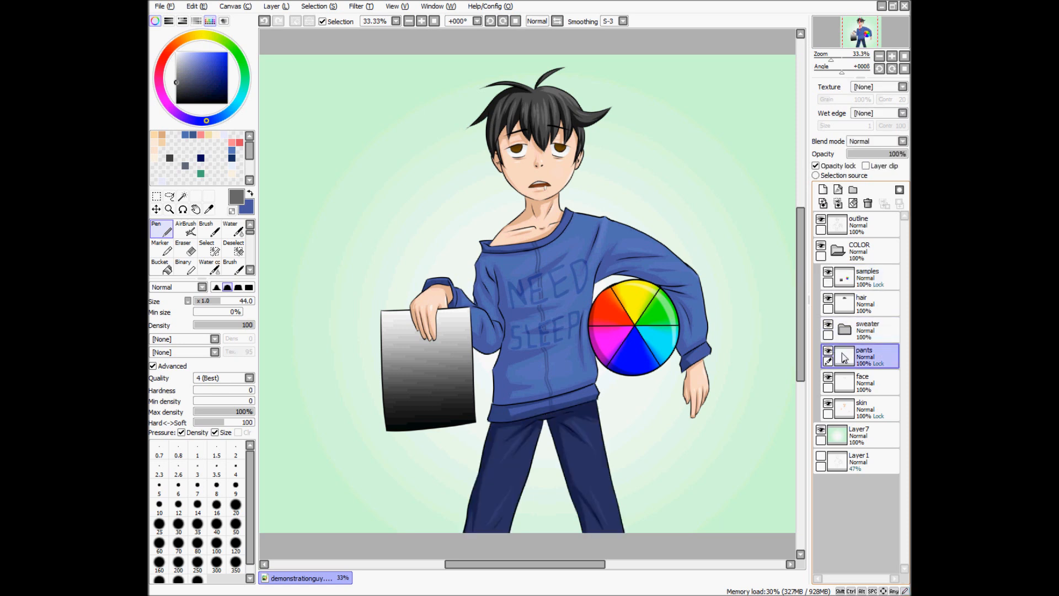
key(ctrl+u)
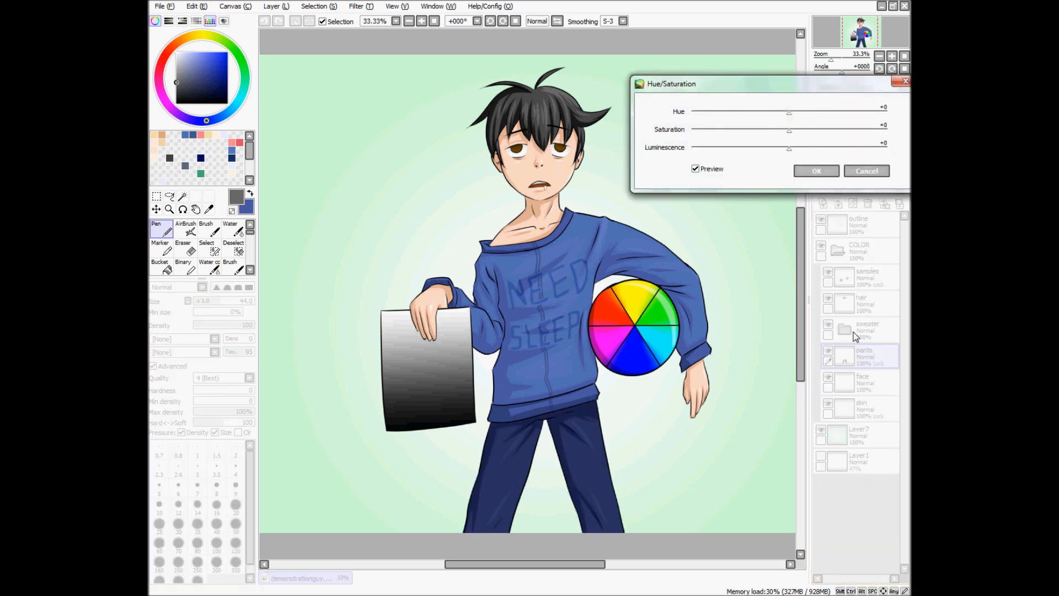
drag(790, 114, 879, 113)
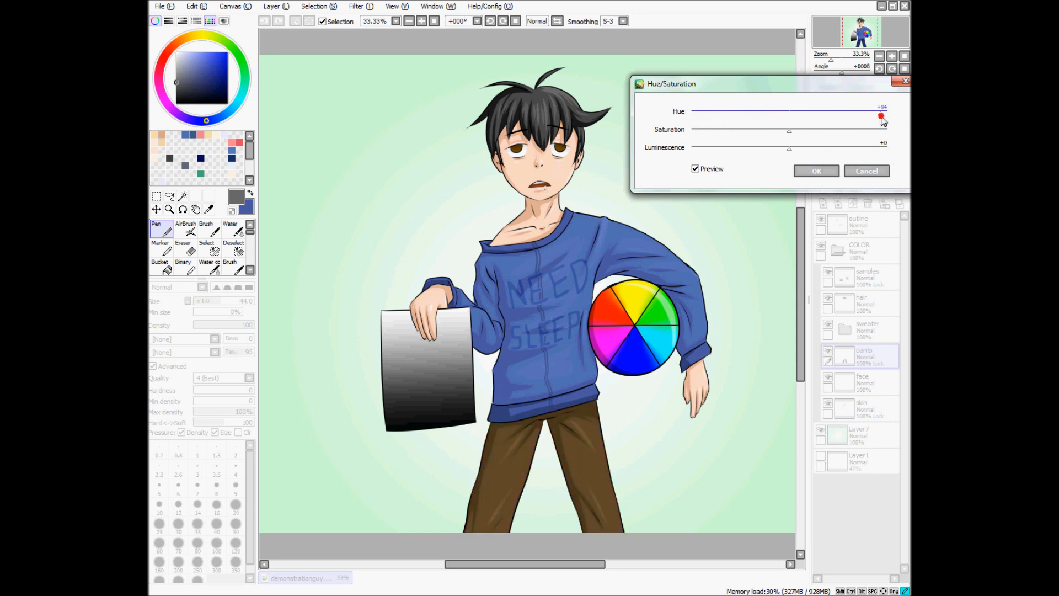
click(871, 171)
Preview the samples layer at saturation -100 and +100 in the Hue/Saturation filter and cancel without applying it.
click(848, 279)
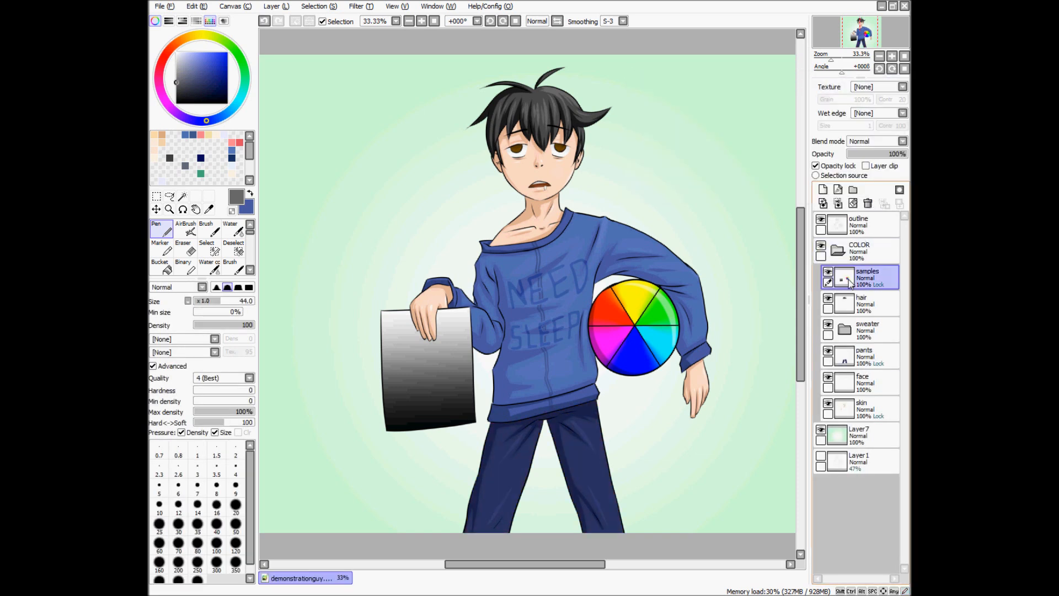
key(ctrl+u)
mouse_move(788, 117)
mouse_down()
mouse_move(706, 112)
mouse_move(787, 111)
mouse_move(790, 132)
mouse_up()
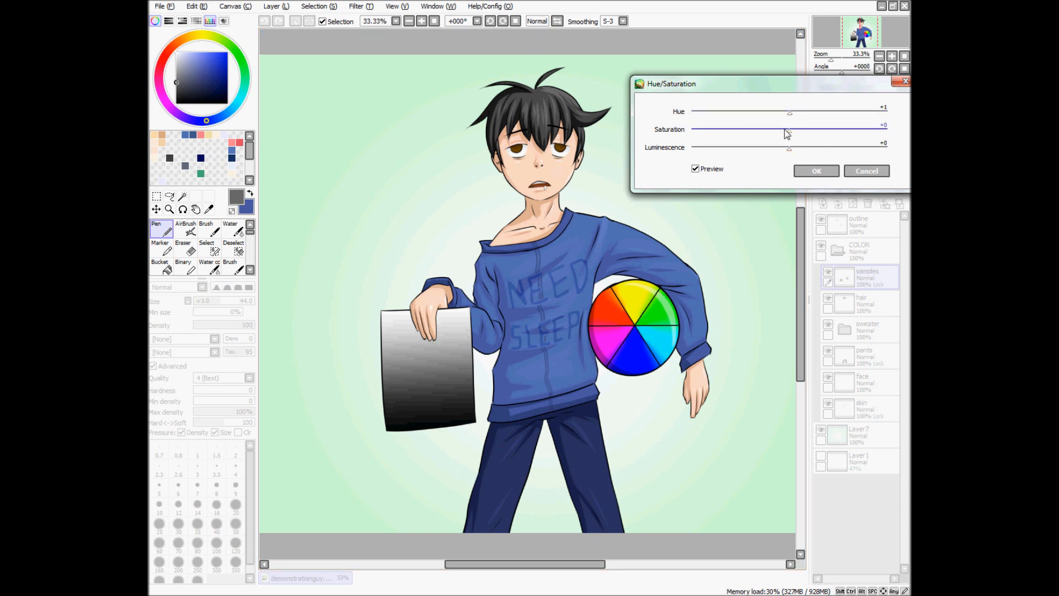
drag(857, 131, 691, 132)
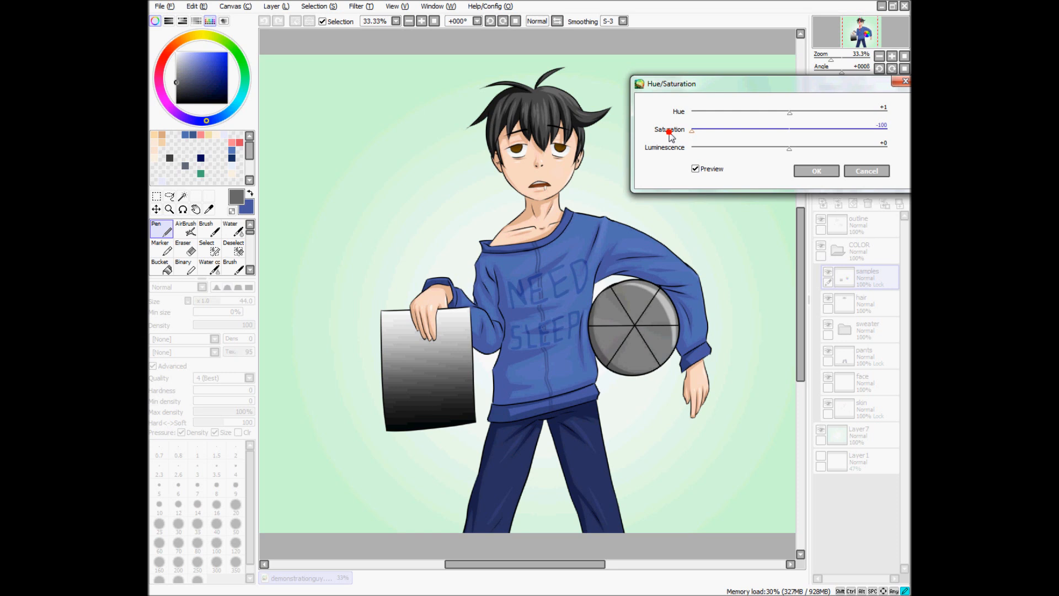
drag(672, 132, 887, 130)
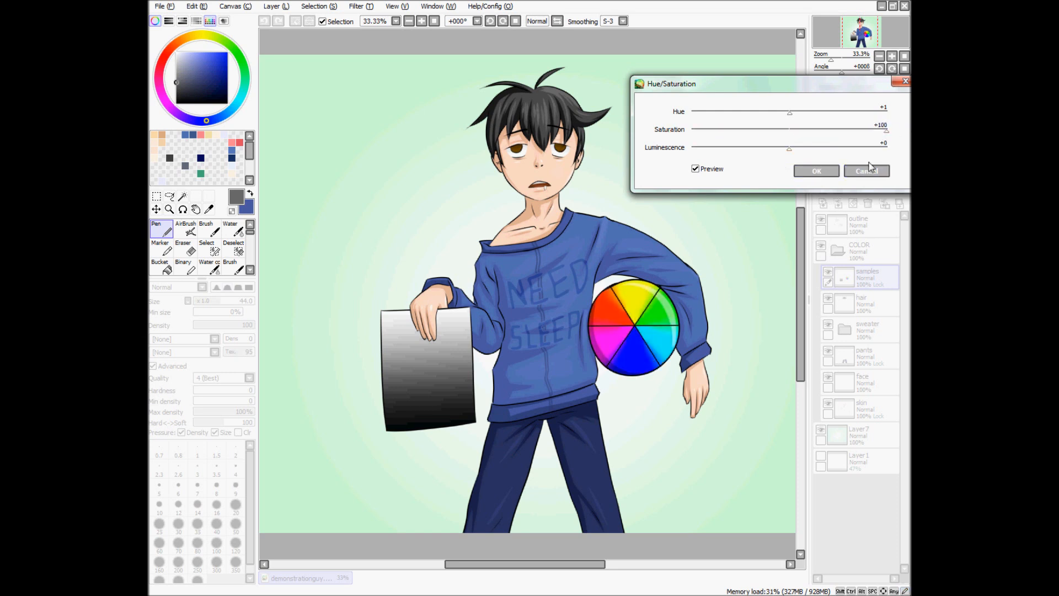
drag(886, 130, 799, 134)
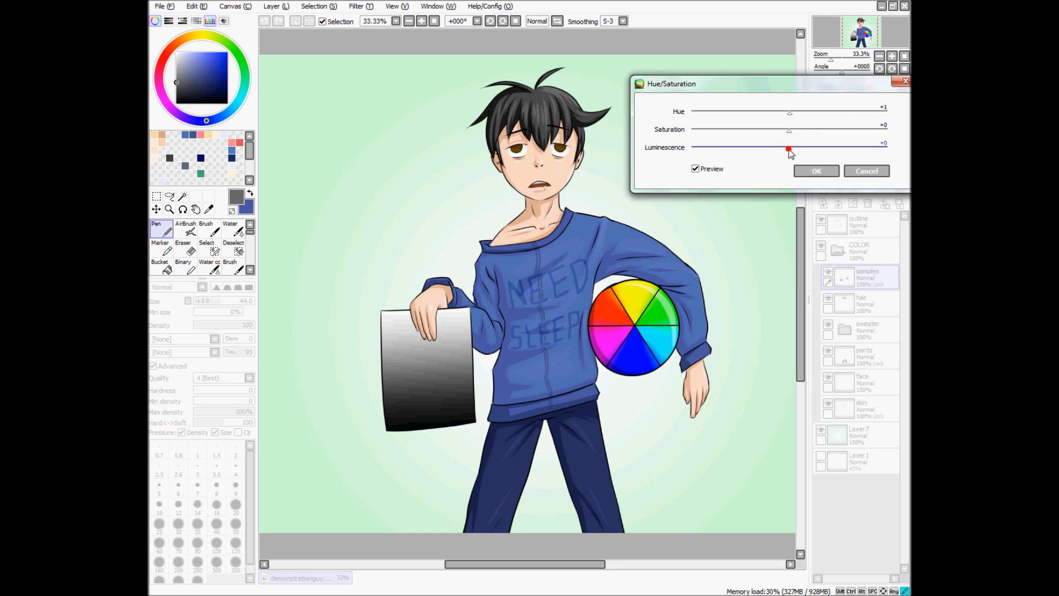
mouse_move(787, 149)
mouse_down()
mouse_move(664, 161)
mouse_move(905, 150)
mouse_move(752, 148)
mouse_move(800, 146)
mouse_move(790, 148)
mouse_up()
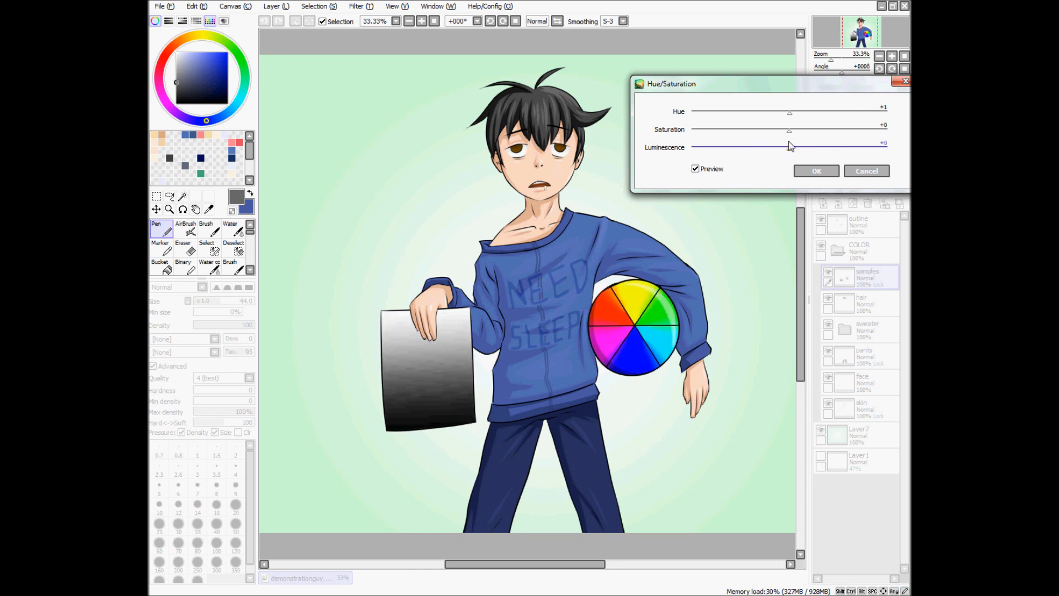
click(863, 172)
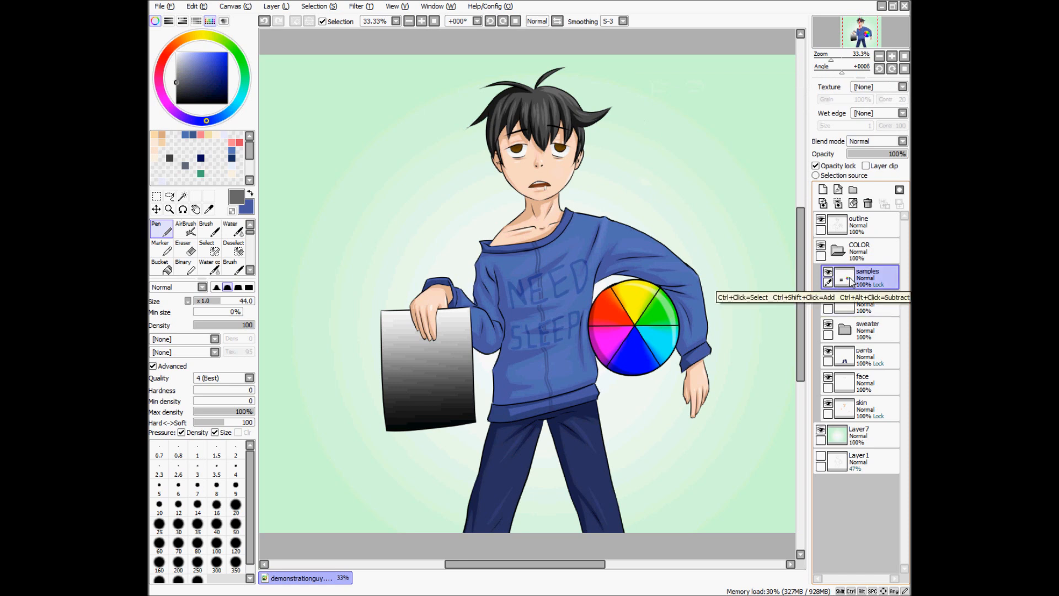
Preview contrast +100 and depth -100 on the samples layer with the Brightness/Contrast filter and cancel it.
key(ctrl+shift+u)
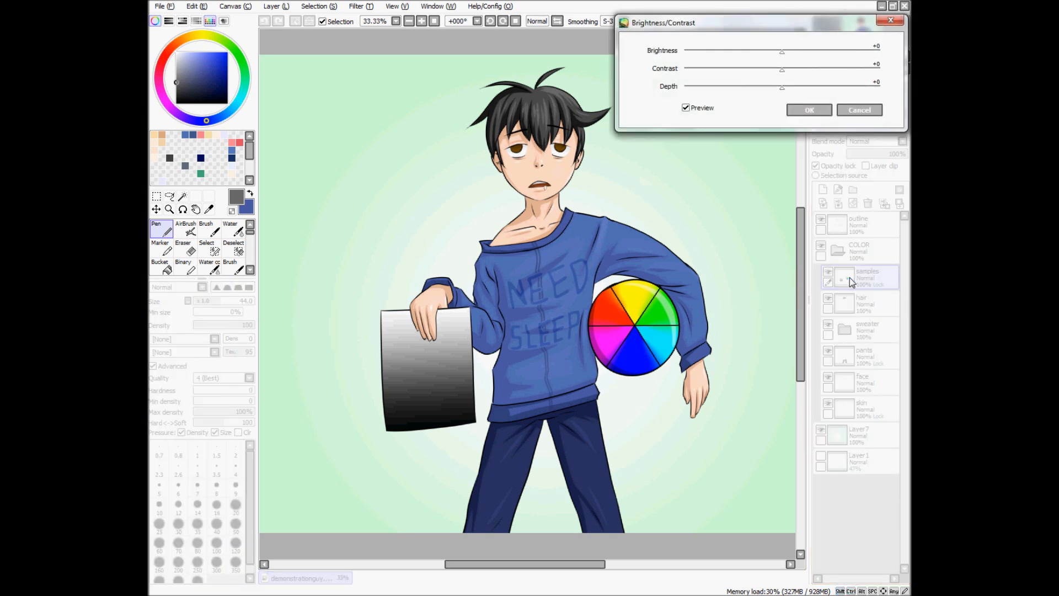
drag(726, 27, 712, 77)
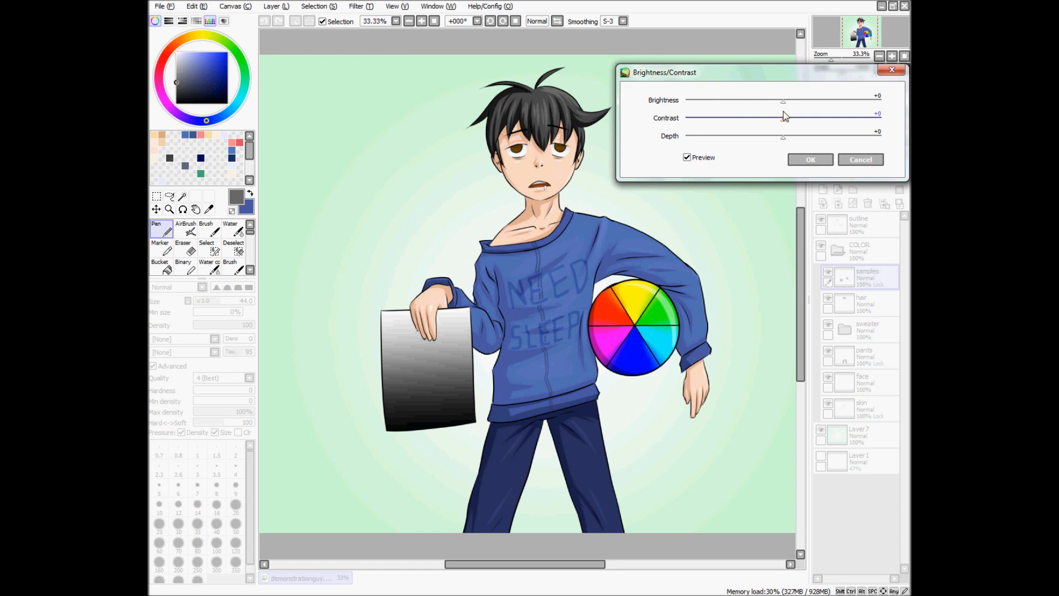
mouse_move(783, 101)
mouse_down()
mouse_move(683, 104)
mouse_move(887, 109)
mouse_move(708, 96)
mouse_move(816, 103)
mouse_move(734, 104)
mouse_move(780, 104)
mouse_up()
drag(784, 124, 889, 135)
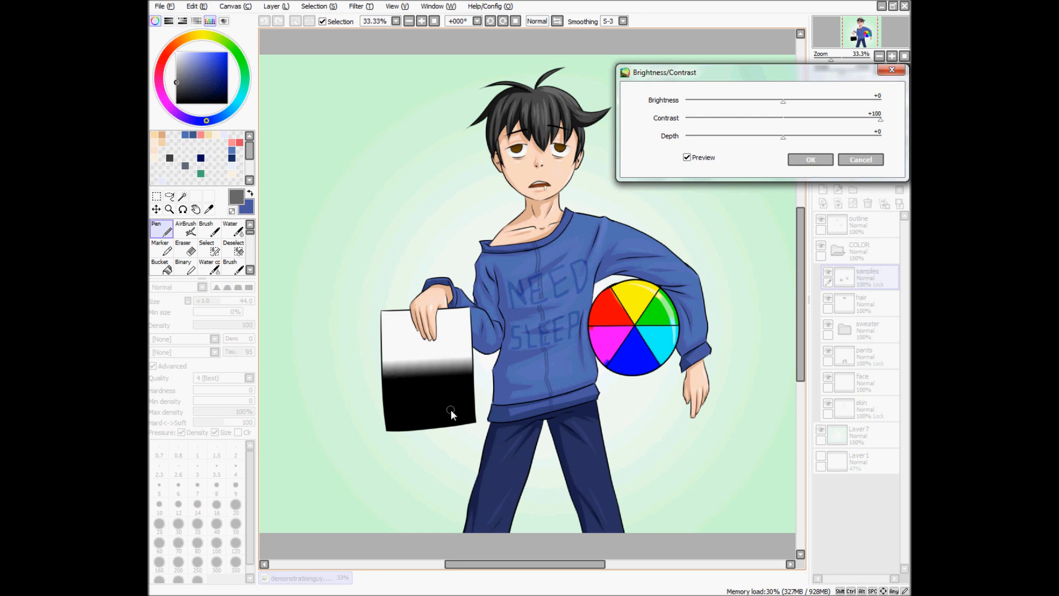
drag(878, 120, 783, 118)
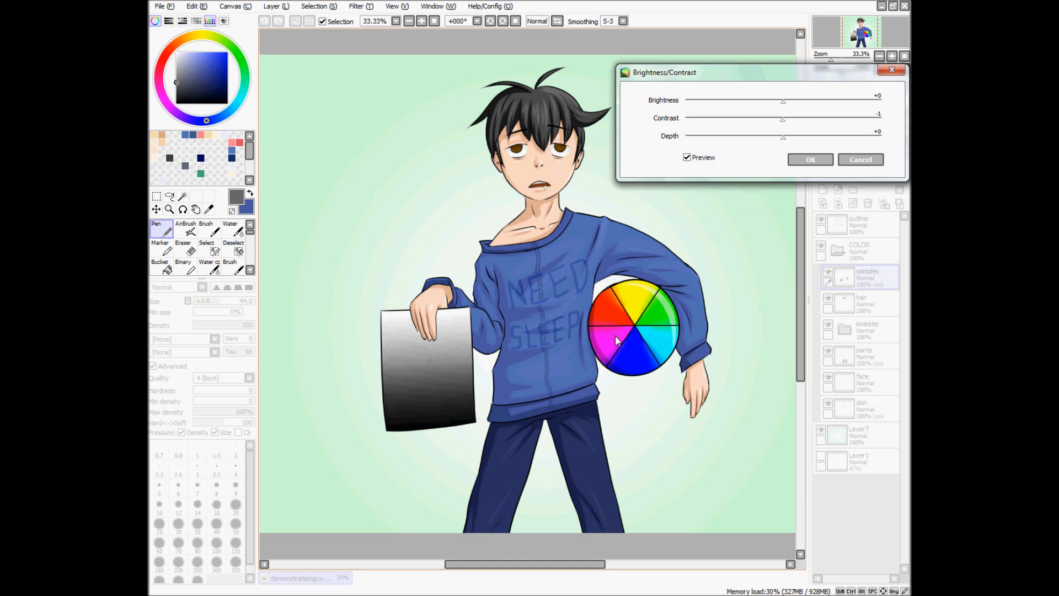
drag(787, 122, 755, 137)
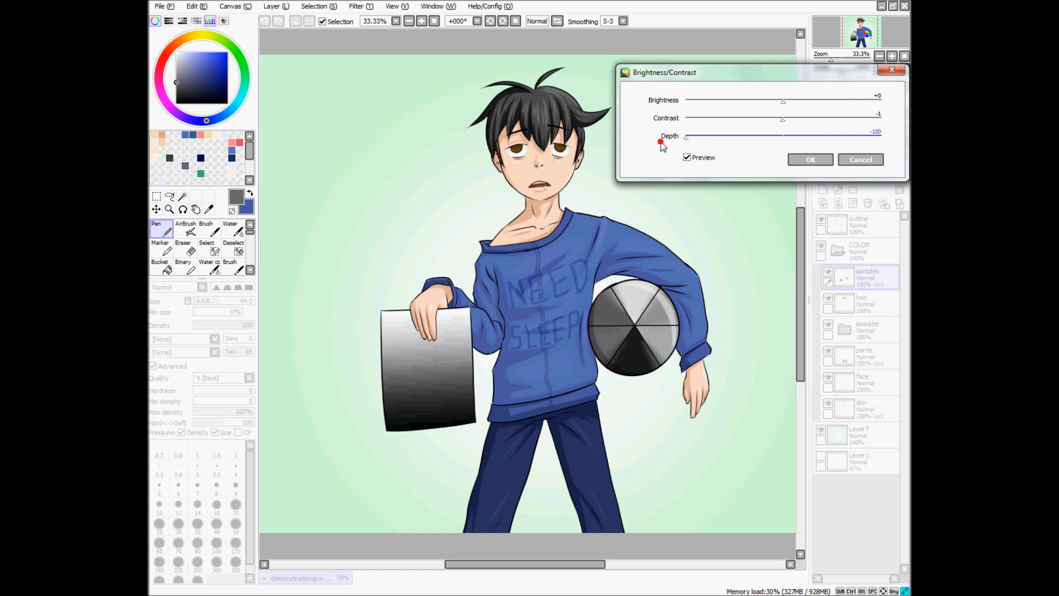
mouse_move(762, 137)
mouse_down()
mouse_move(685, 140)
mouse_move(781, 141)
mouse_move(682, 138)
mouse_up()
drag(686, 136, 710, 143)
mouse_move(786, 141)
mouse_down()
mouse_move(674, 141)
mouse_move(887, 144)
mouse_move(780, 137)
mouse_up()
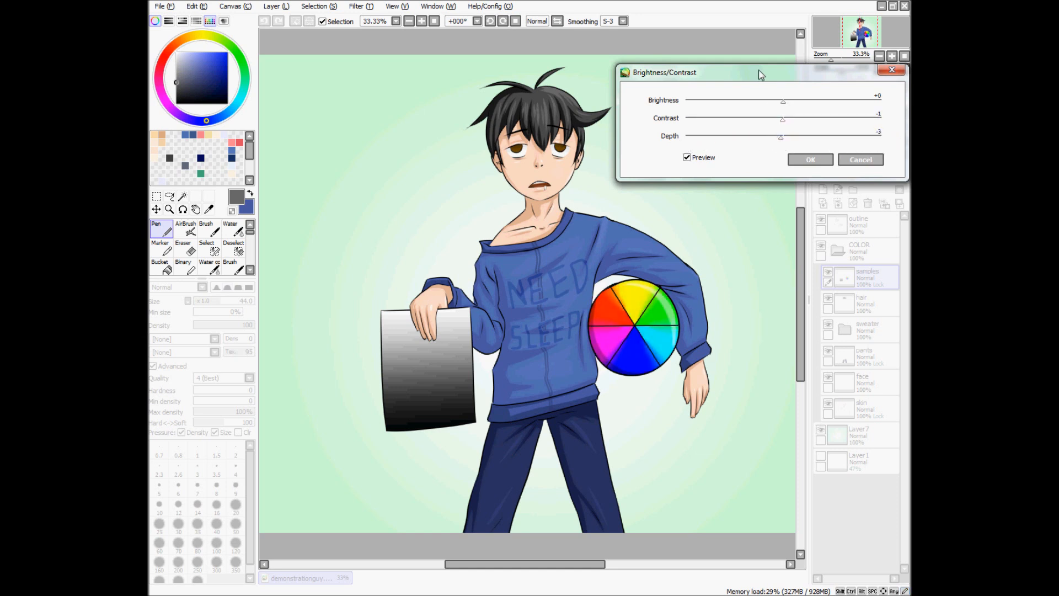
click(856, 160)
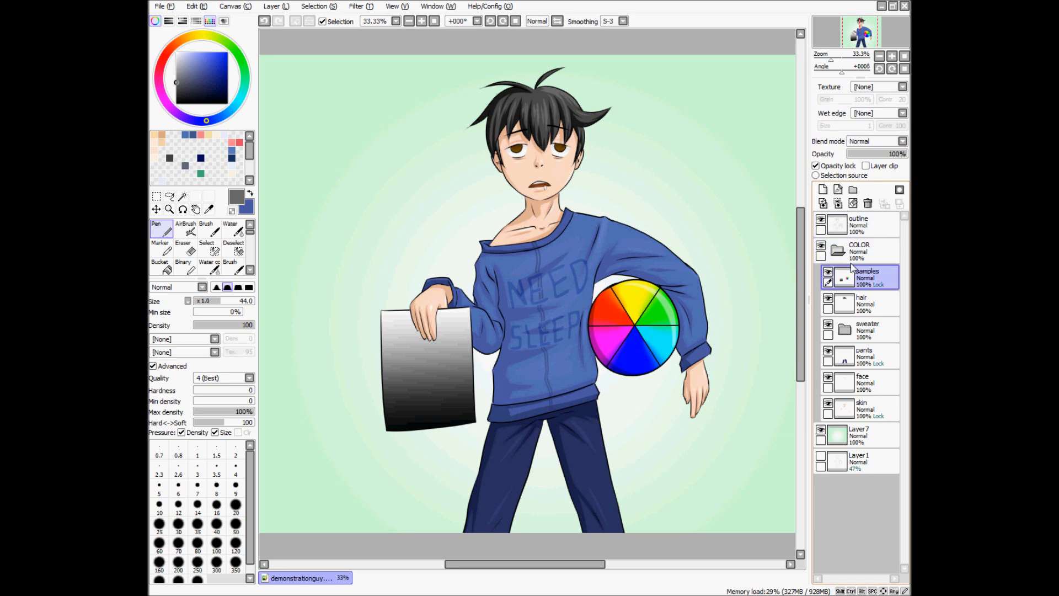
Look over the blend modes offered for the samples layer and vary its opacity, ending back at 100%.
click(903, 142)
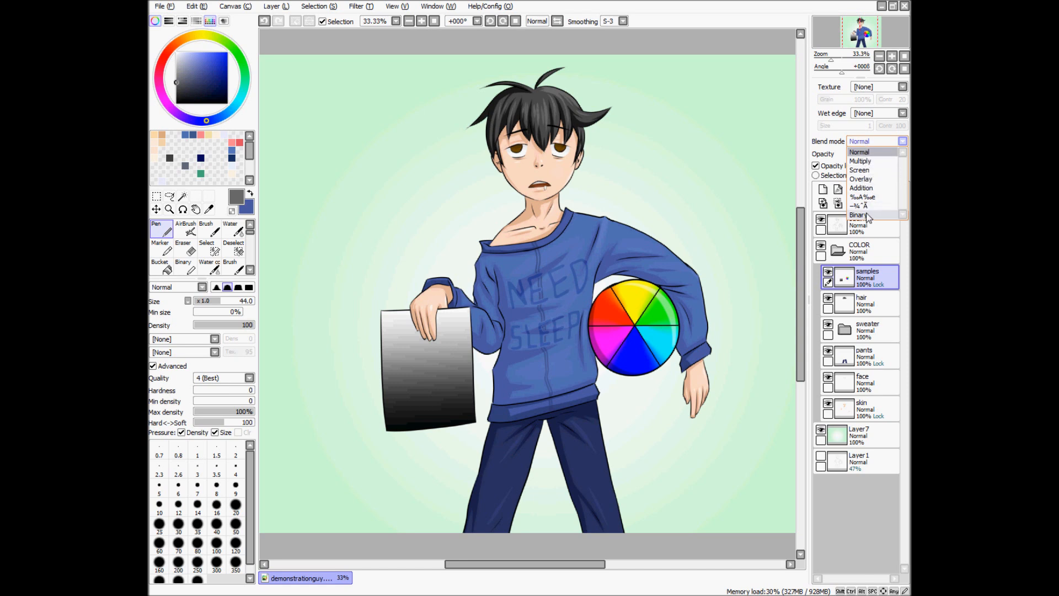
click(903, 142)
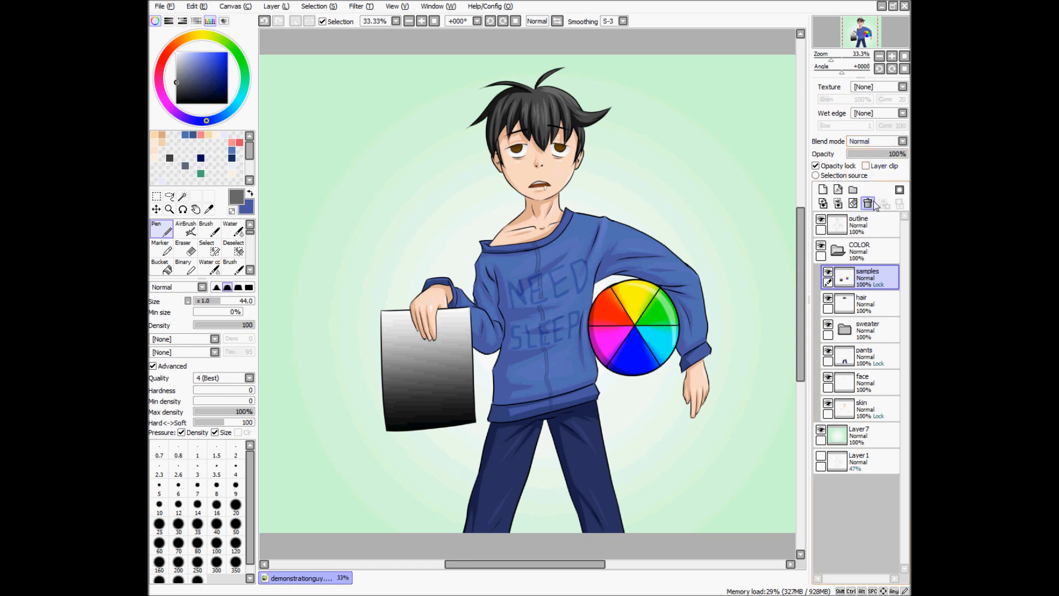
click(897, 154)
mouse_move(898, 157)
mouse_down()
mouse_move(886, 157)
mouse_move(909, 157)
mouse_up()
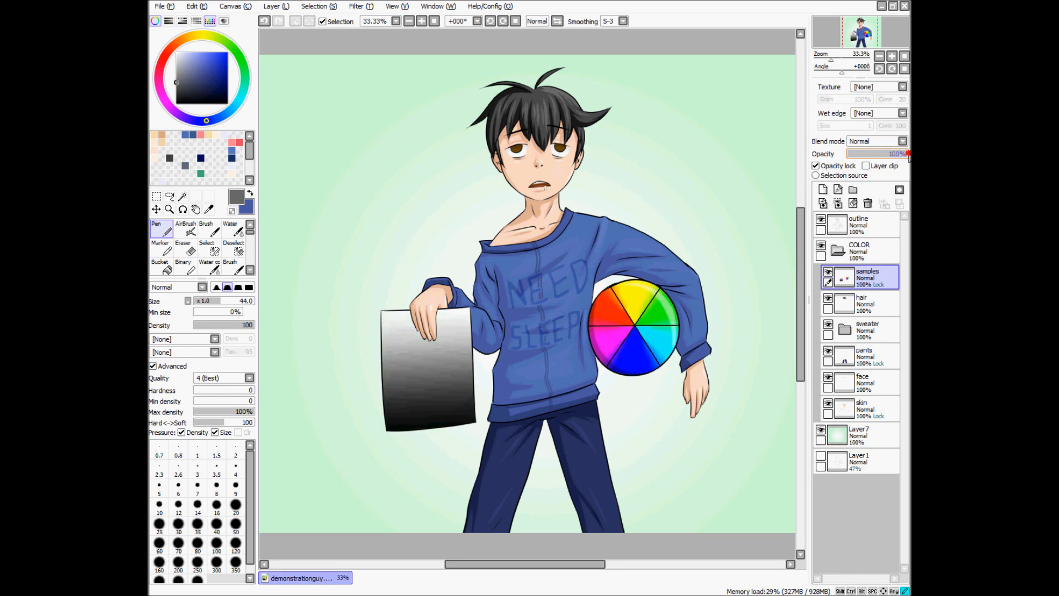
click(891, 152)
mouse_move(906, 157)
mouse_down()
mouse_move(859, 156)
mouse_move(907, 157)
mouse_up()
Try the Binary blend mode on the samples layer with opacity lowered to 98%, and restore it to Normal at 100%.
click(880, 141)
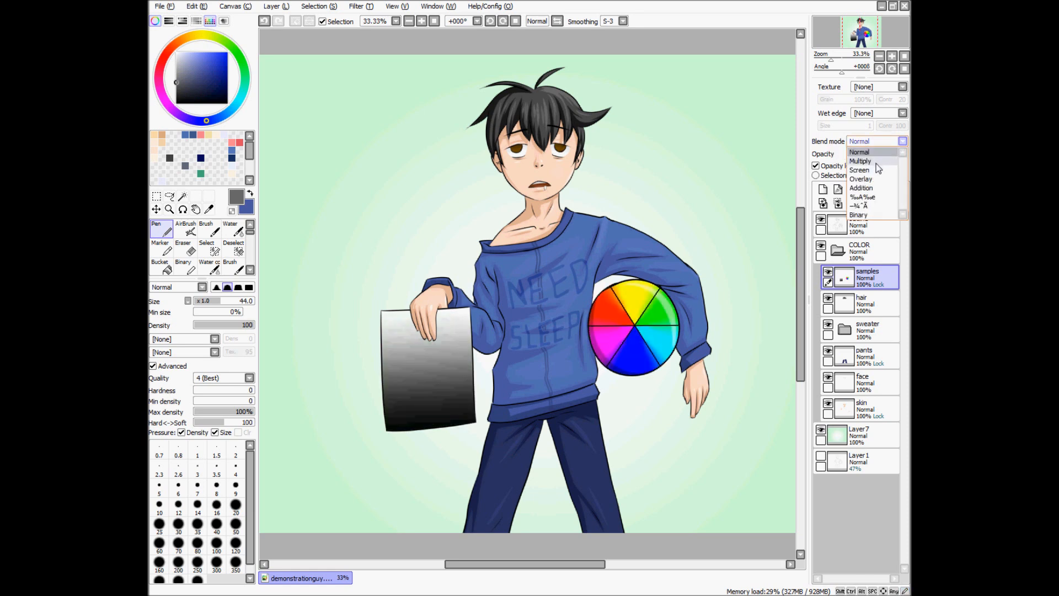
click(869, 215)
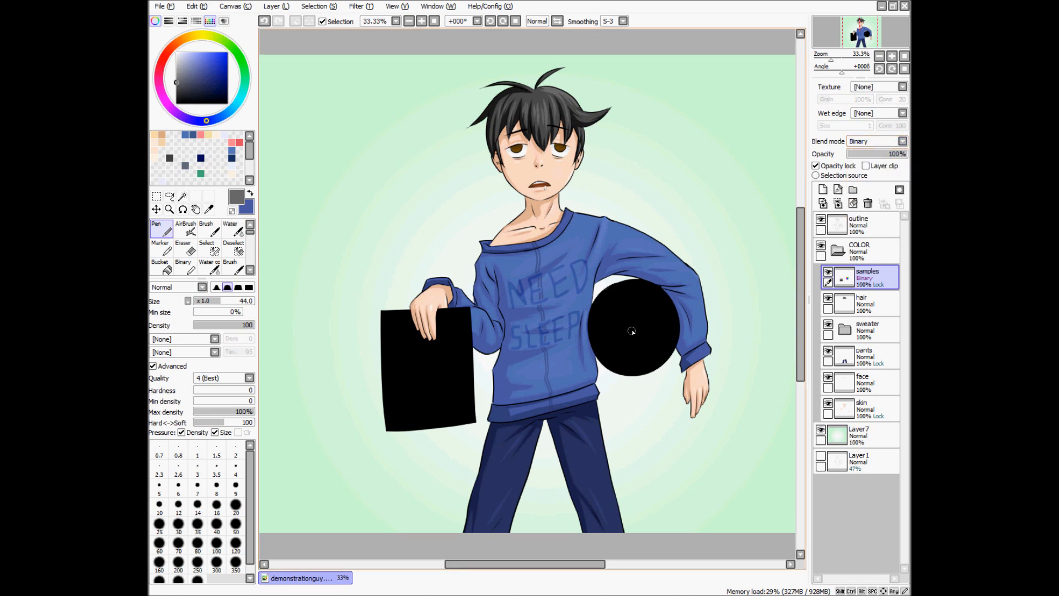
click(905, 155)
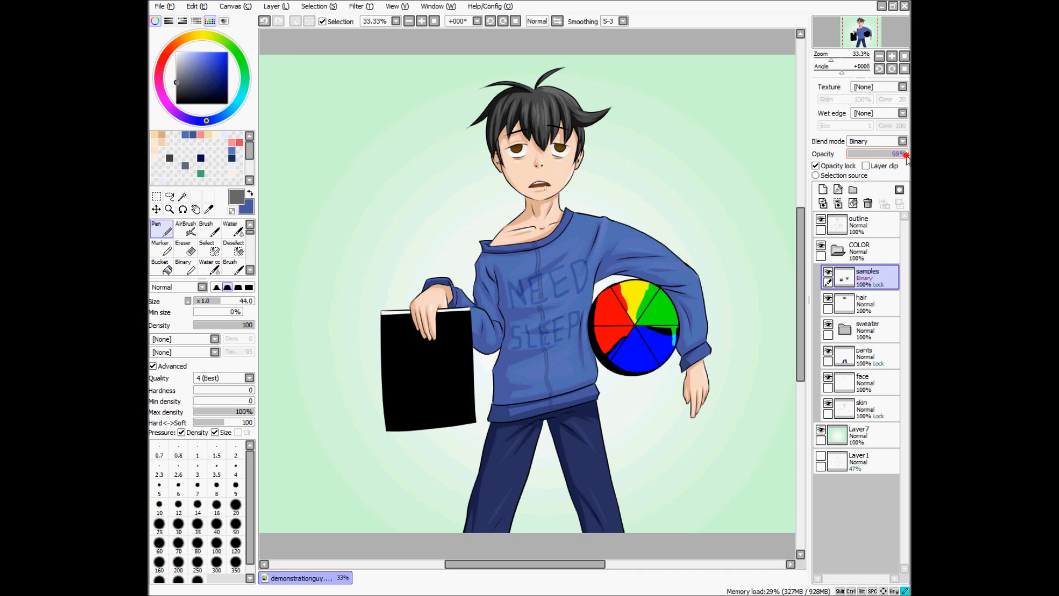
mouse_move(907, 156)
mouse_down()
mouse_move(848, 157)
mouse_move(901, 145)
mouse_up()
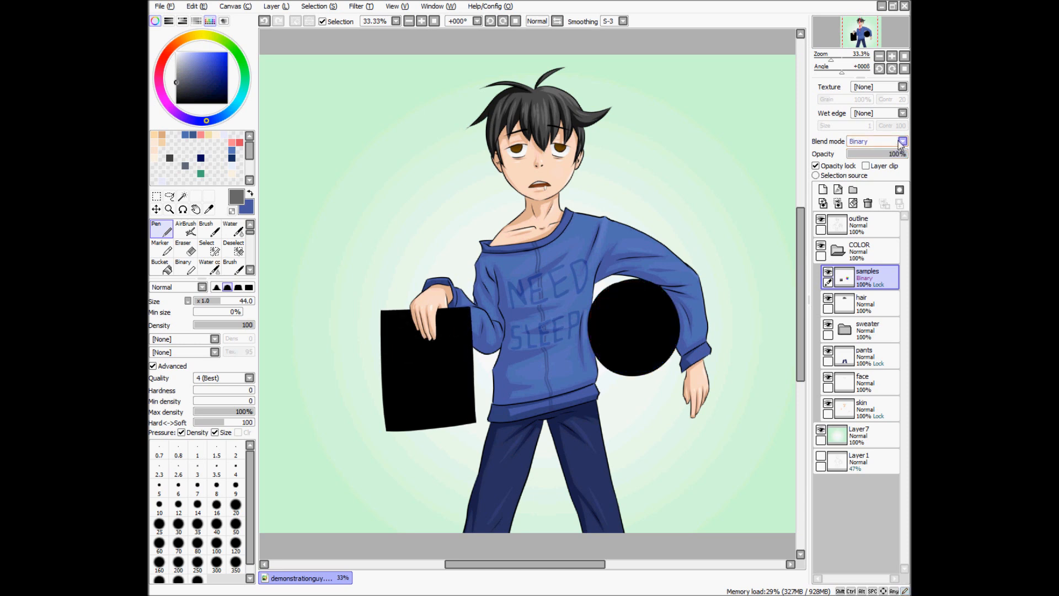
click(902, 141)
click(871, 158)
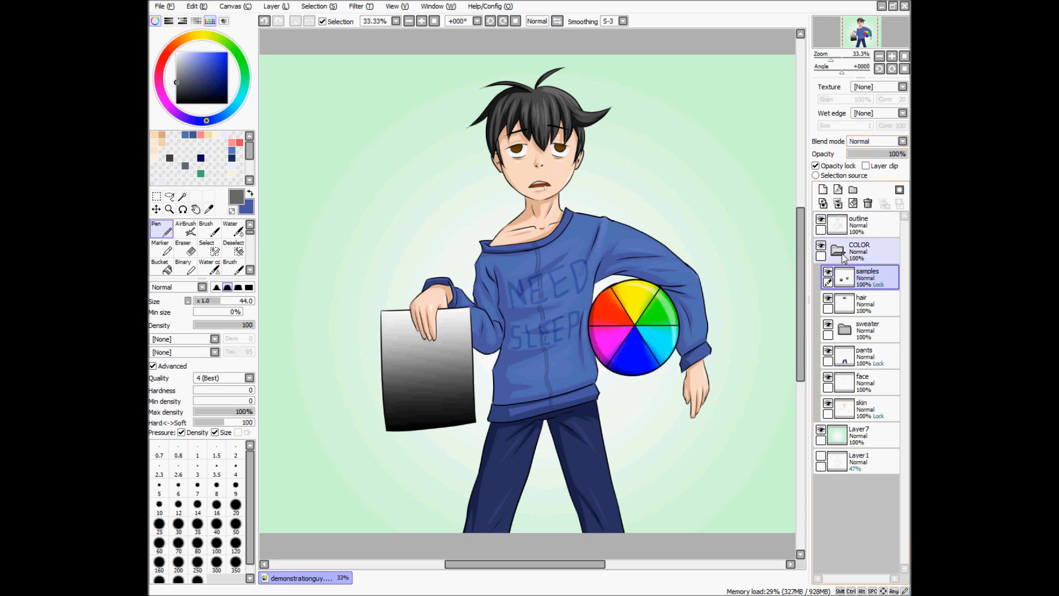
Expand the sweater folder, select Layer8 inside it and toggle Layer10's visibility off and on.
click(851, 330)
click(852, 333)
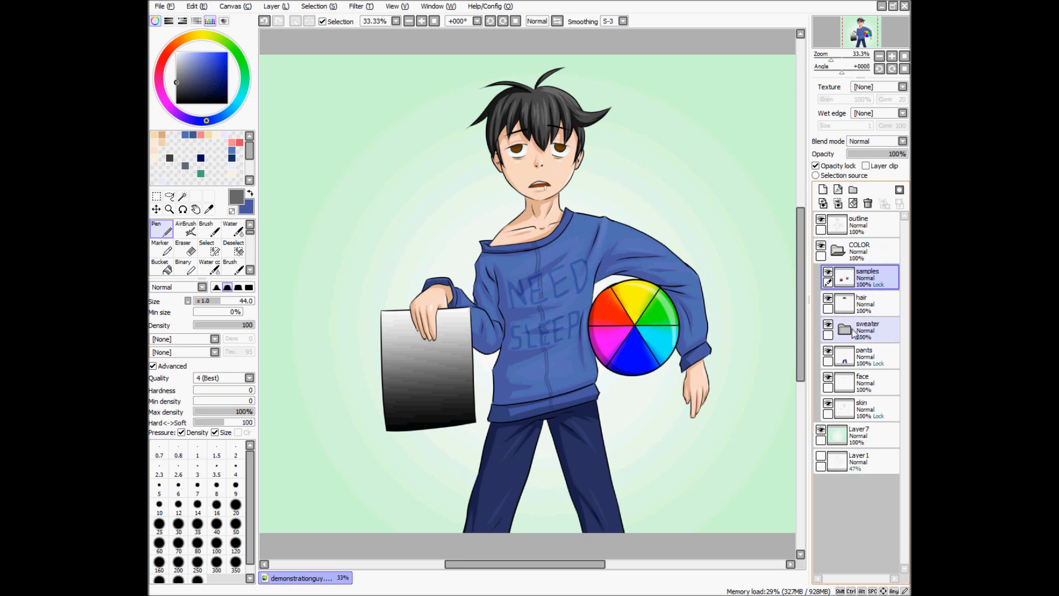
click(869, 332)
click(853, 333)
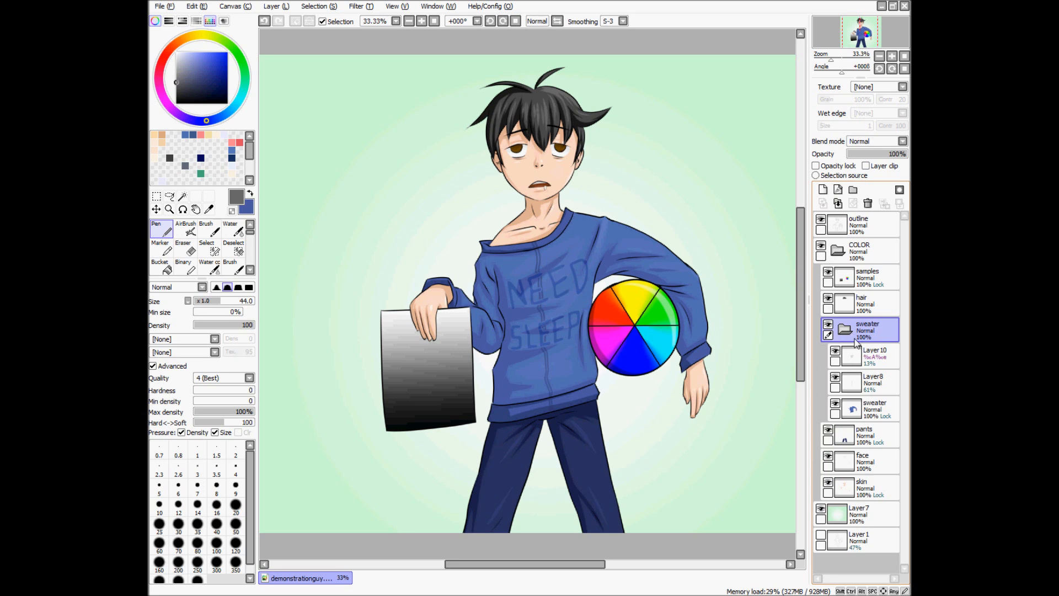
click(859, 382)
click(835, 351)
click(836, 351)
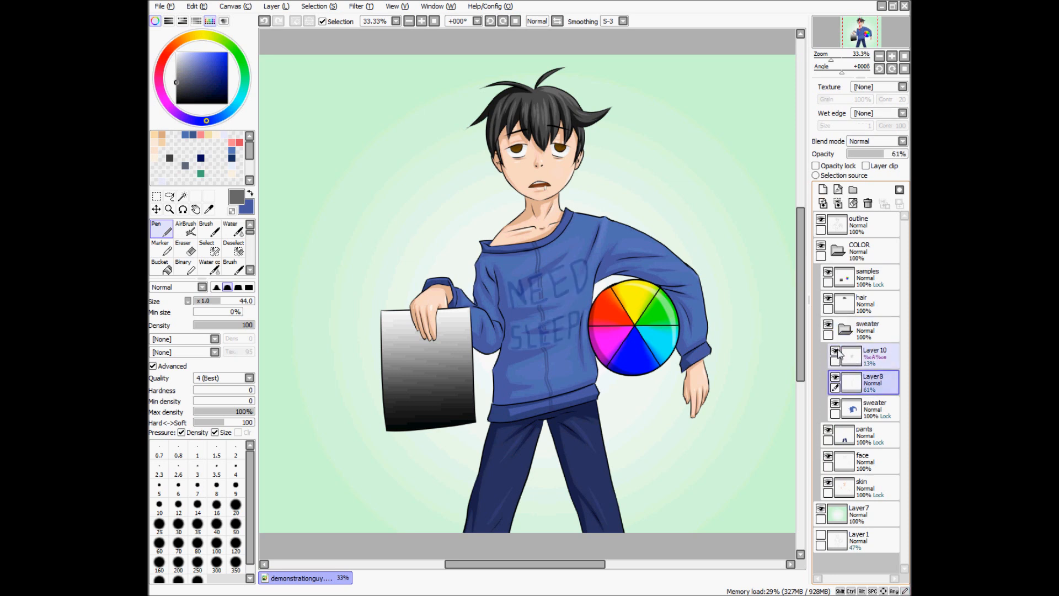
Toggle the visibility of Layer8, Layer10 and the sweater layer in turn to compare them, leaving only Layer8 hidden.
click(836, 377)
click(835, 351)
click(835, 405)
click(836, 405)
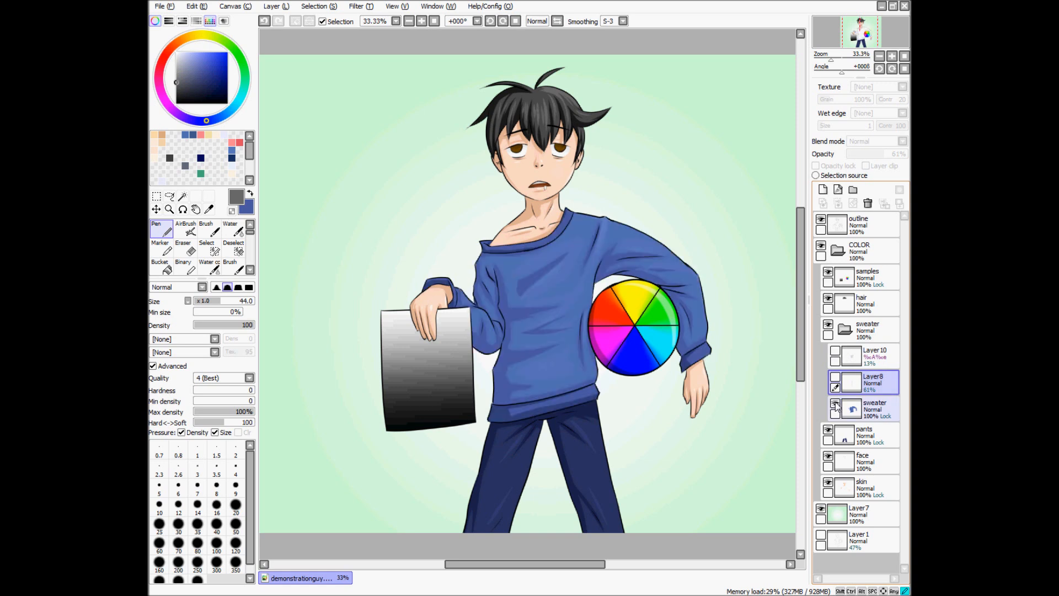
click(835, 378)
click(835, 351)
click(835, 351)
click(836, 351)
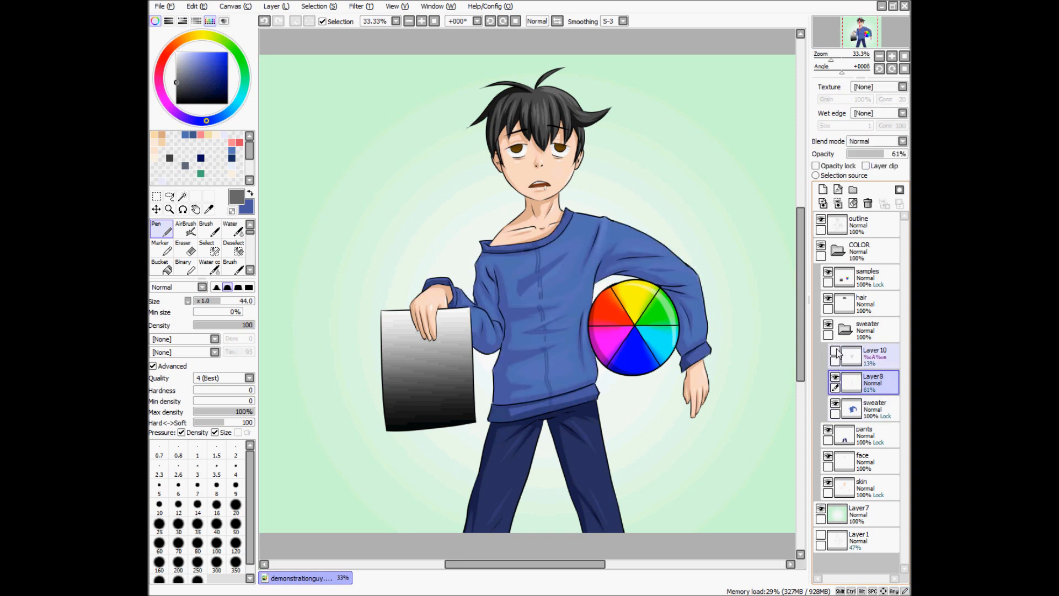
click(835, 377)
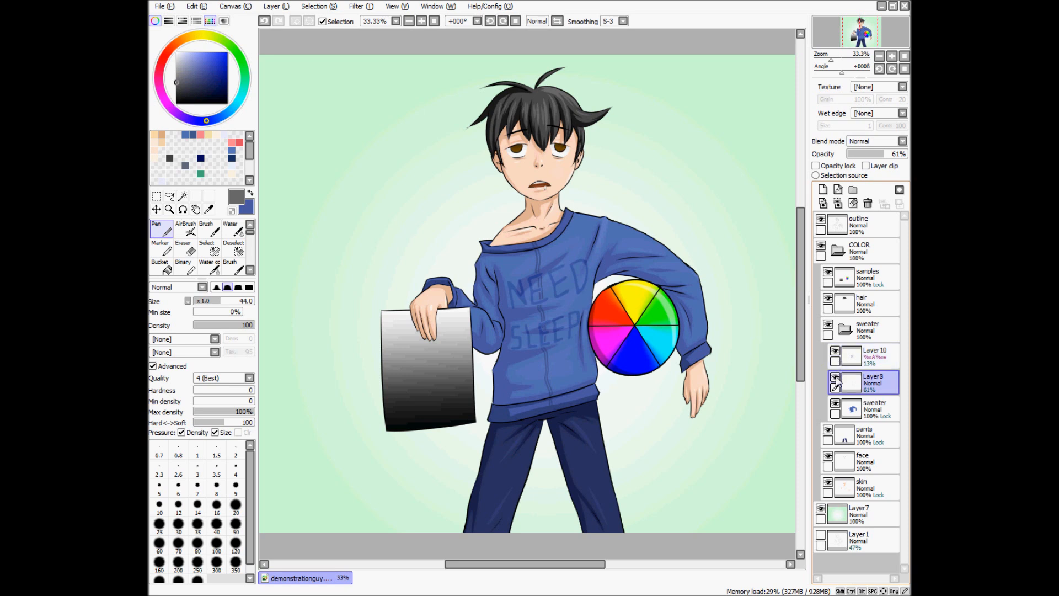
Select Layer10 and toggle its visibility off and on to inspect the NEED SLEEP lettering on the sweater.
click(852, 360)
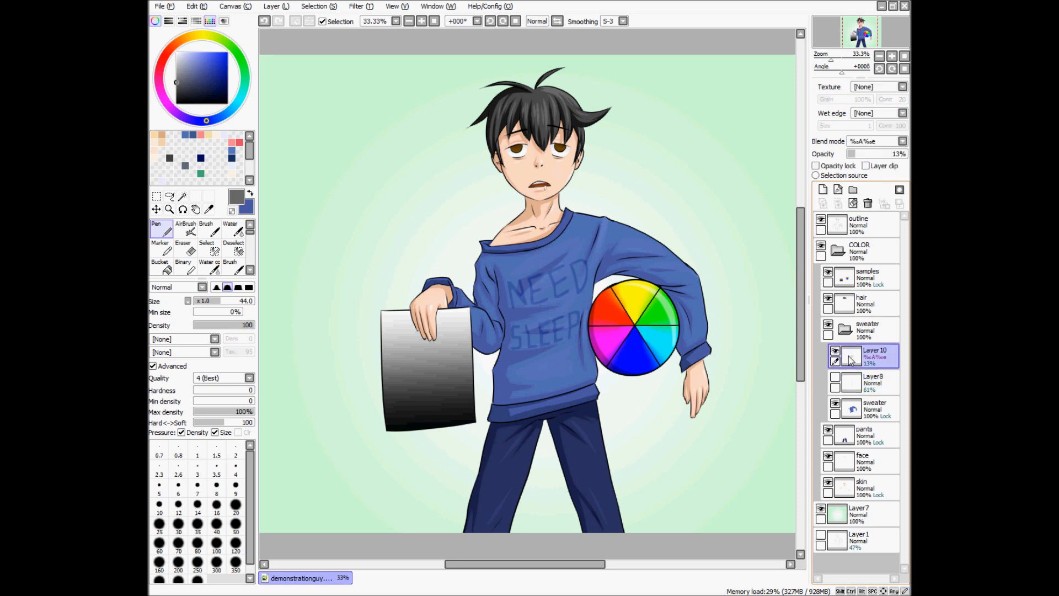
click(835, 352)
click(836, 351)
click(836, 351)
scroll(592, 300, up, 3)
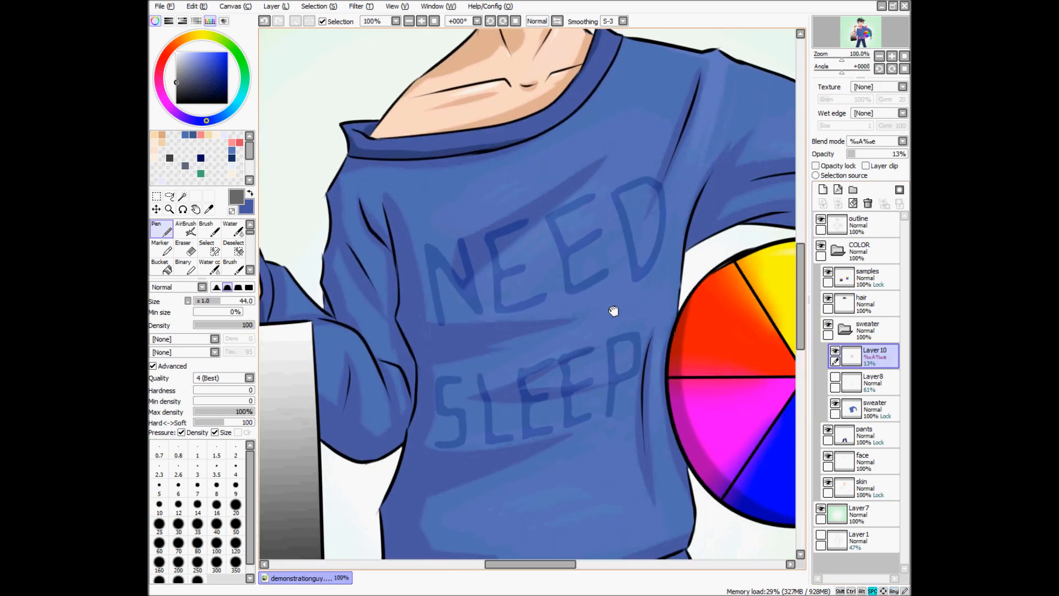
click(836, 352)
click(836, 352)
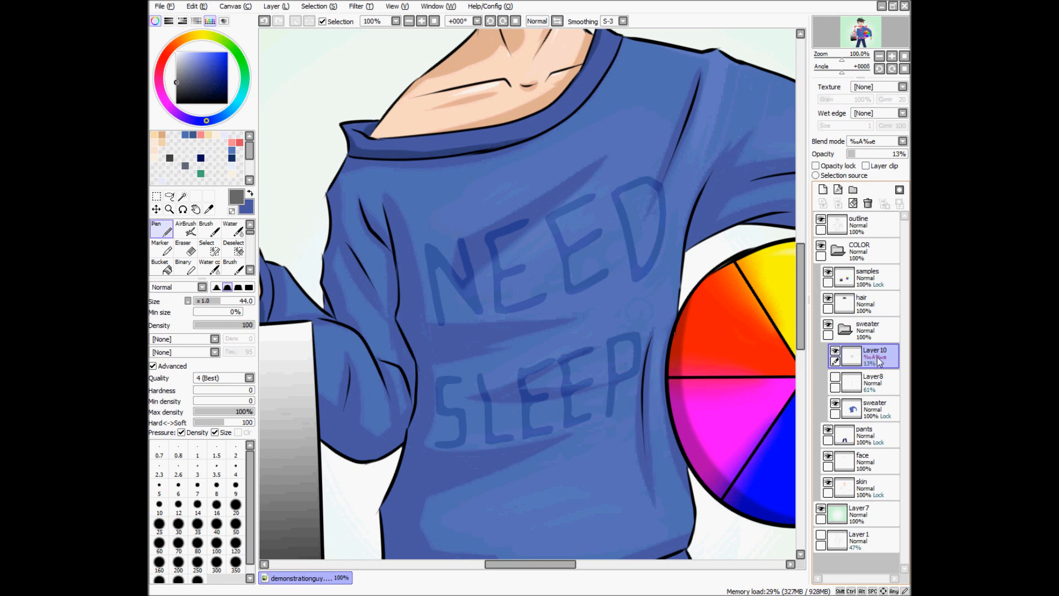
Change Layer10's blend mode to Normal, switching back to its original mode once to compare the lettering.
click(903, 142)
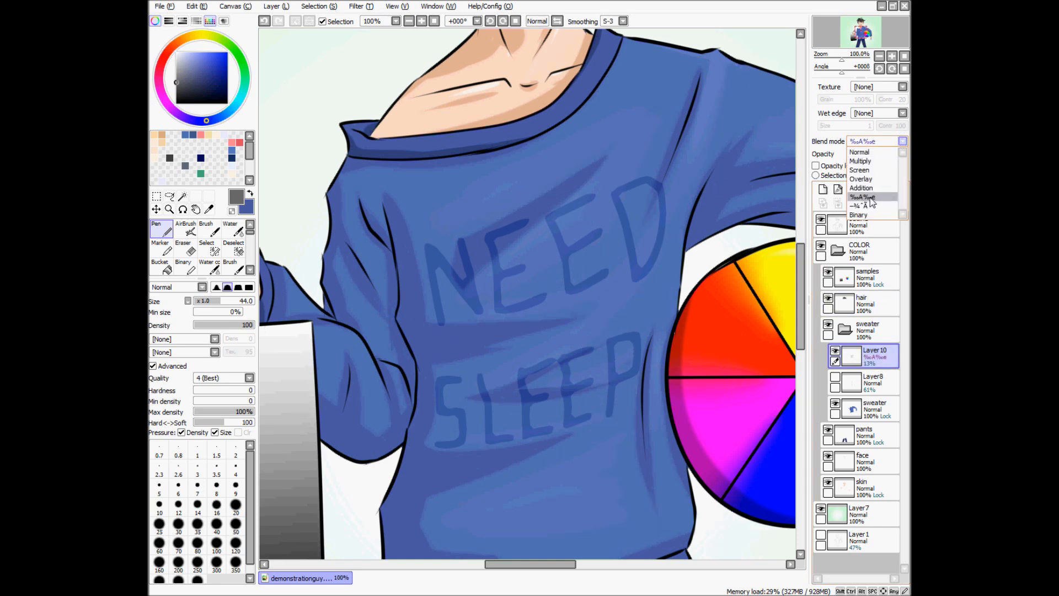
click(869, 152)
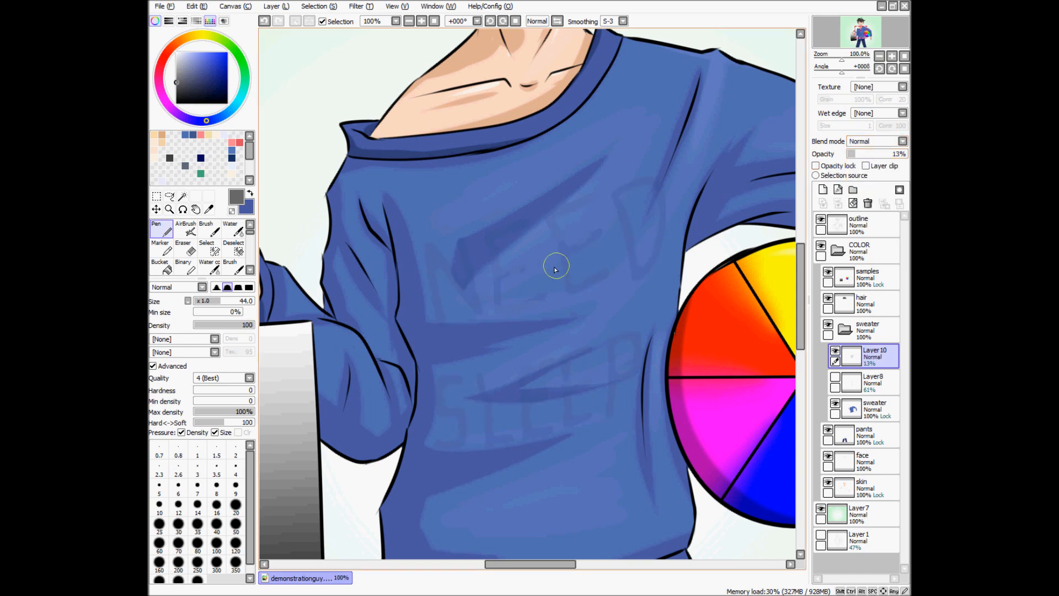
click(877, 141)
click(874, 197)
click(877, 142)
click(860, 152)
Raise Layer10's opacity to 100% and view the lettering on the sweater.
mouse_move(875, 154)
mouse_down()
mouse_move(897, 154)
mouse_move(884, 155)
mouse_up()
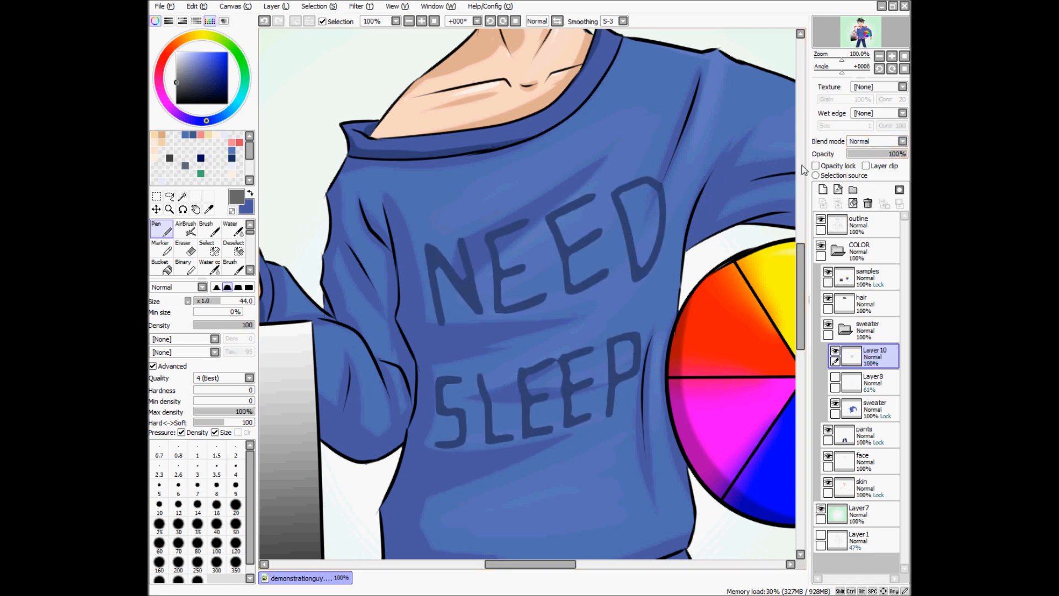
scroll(597, 255, up, 1)
scroll(678, 222, down, 1)
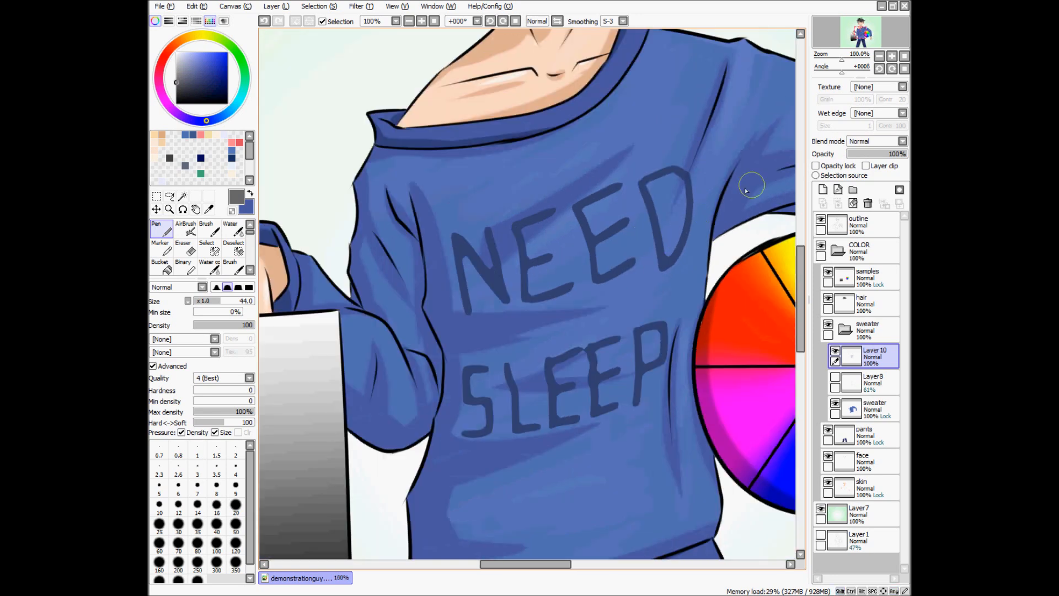
Change Layer10's blend mode to Multiply, vary its opacity back to 100%, and inspect the lettering up close.
click(875, 141)
click(878, 158)
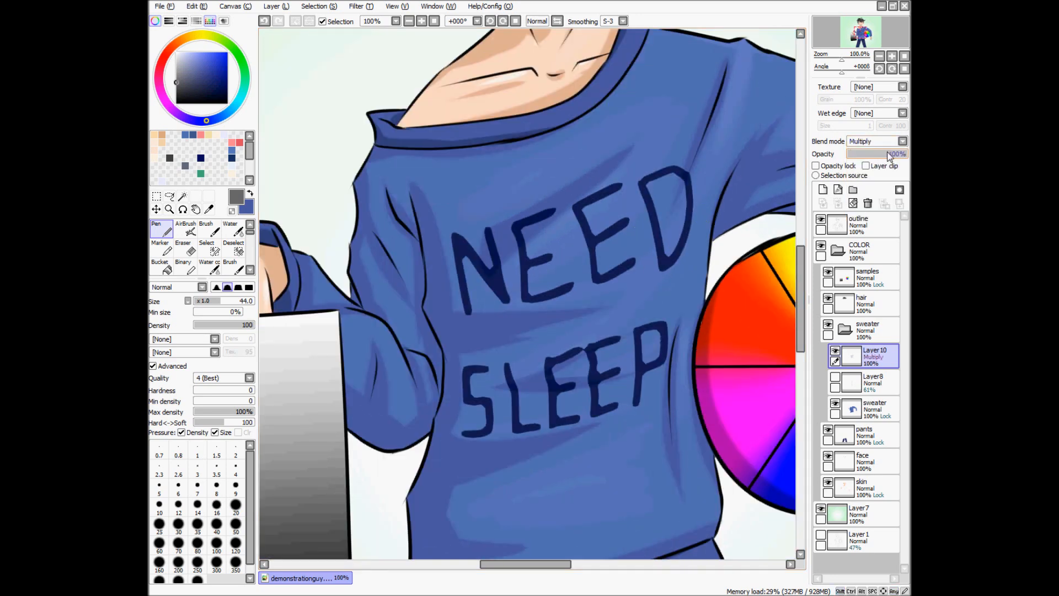
mouse_move(905, 157)
mouse_down()
mouse_move(866, 167)
mouse_move(908, 158)
mouse_up()
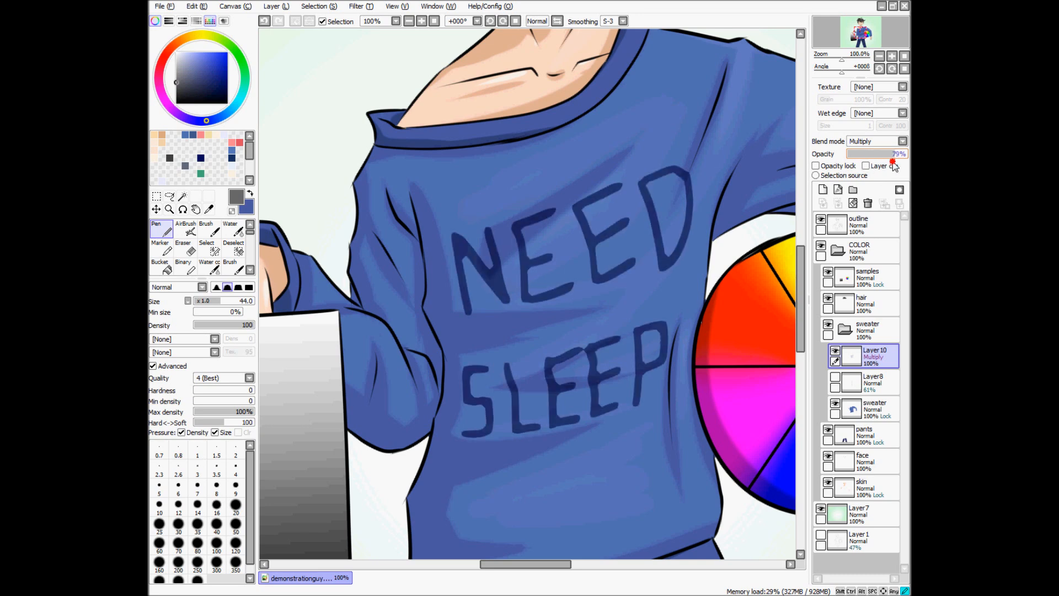
scroll(471, 284, up, 5)
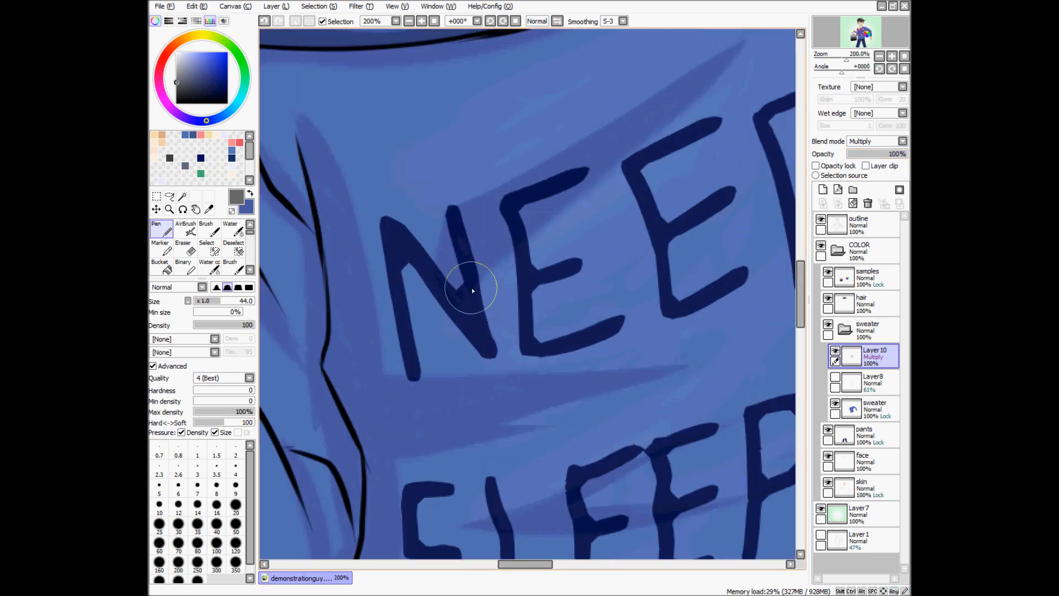
scroll(443, 316, down, 4)
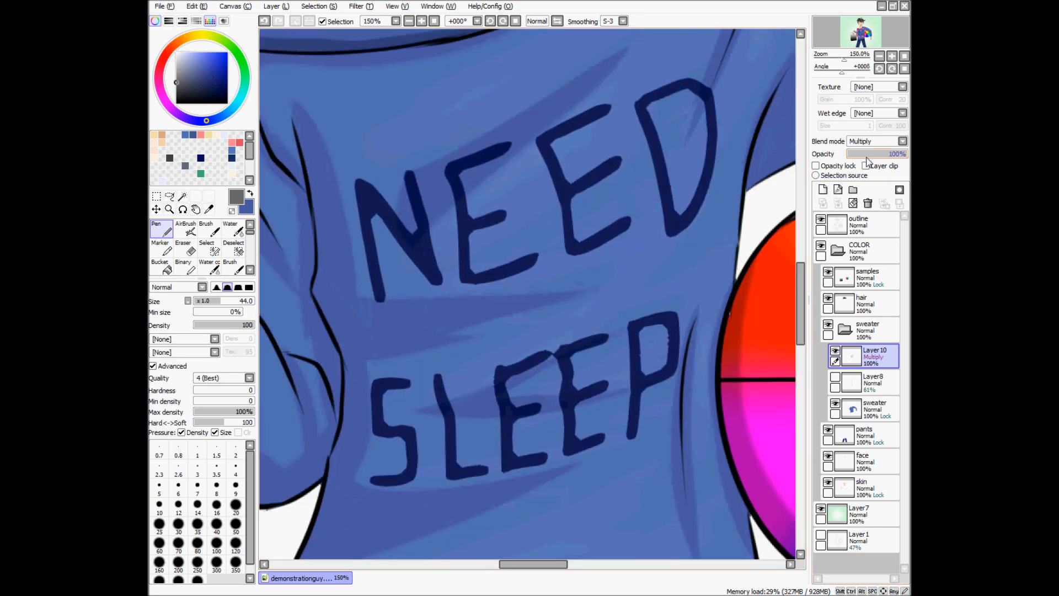
Change Layer10's blend mode to Screen and adjust its opacity to 99% to compare the lettering.
click(883, 143)
click(861, 170)
mouse_move(898, 154)
mouse_down()
mouse_move(882, 155)
mouse_move(906, 159)
mouse_up()
key(Page_Down)
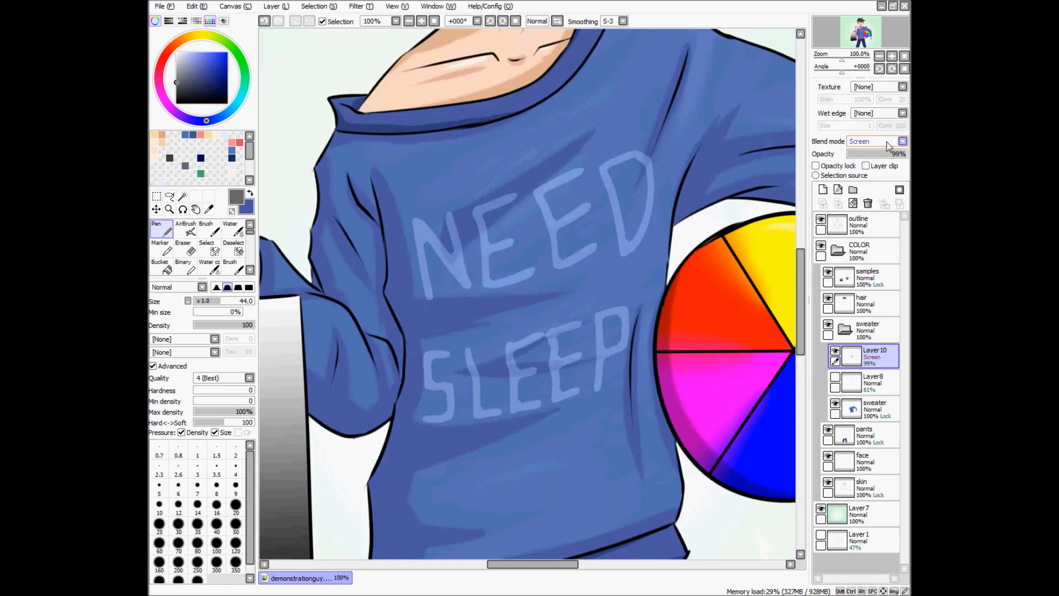
Change Layer10's blend mode to Overlay and vary its opacity to compare the lettering.
click(888, 144)
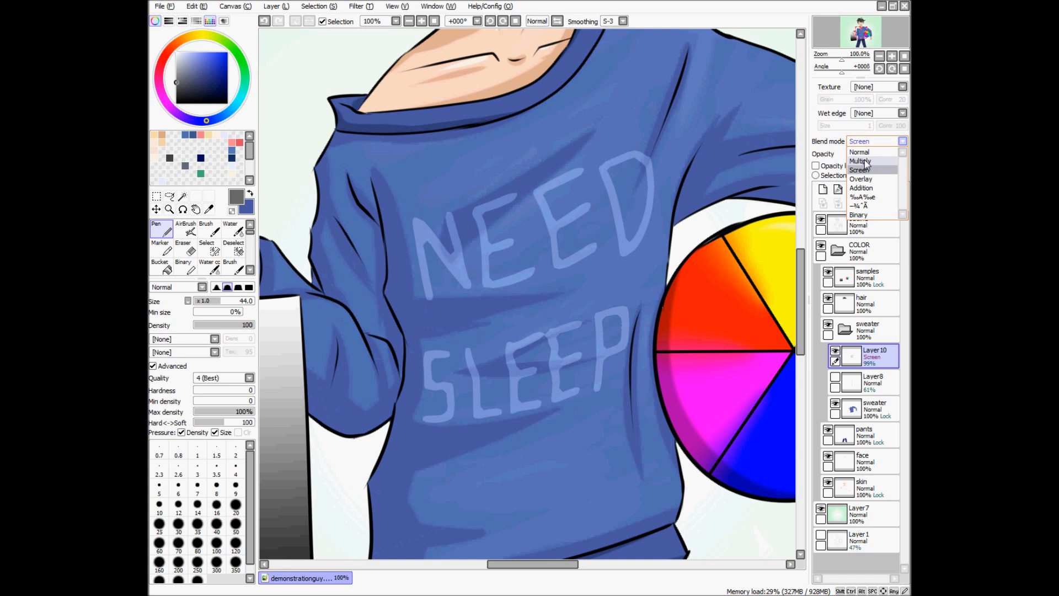
click(870, 176)
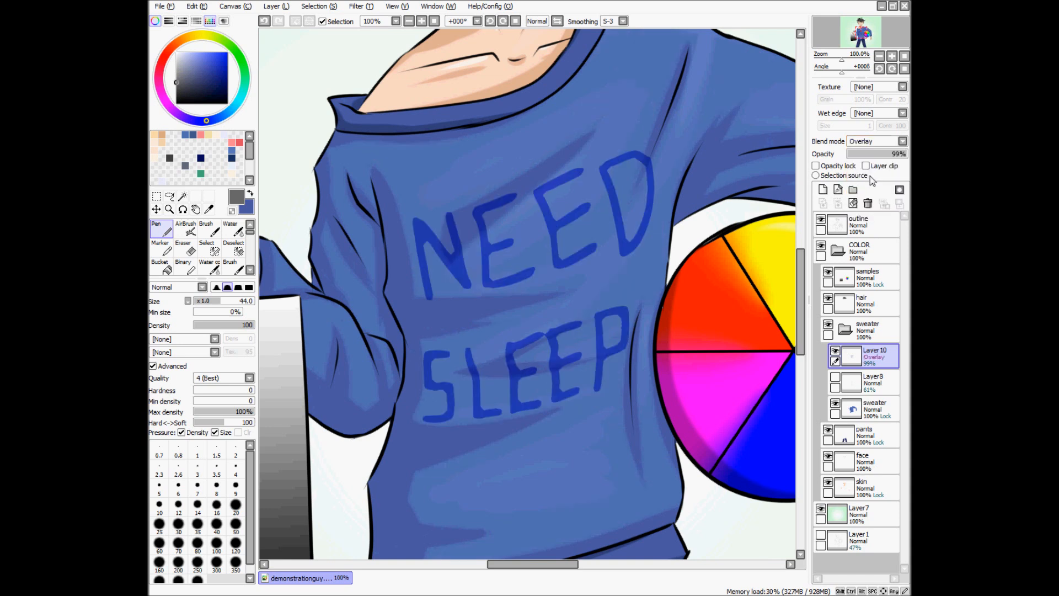
mouse_move(902, 155)
mouse_down()
mouse_move(865, 154)
mouse_move(901, 158)
mouse_up()
mouse_move(902, 155)
mouse_down()
mouse_move(861, 155)
mouse_move(908, 156)
mouse_up()
Change Layer10's blend mode to Addition and vary its opacity, ending at 100%.
click(903, 142)
click(875, 188)
mouse_move(899, 155)
mouse_down()
mouse_move(867, 155)
mouse_move(910, 155)
mouse_up()
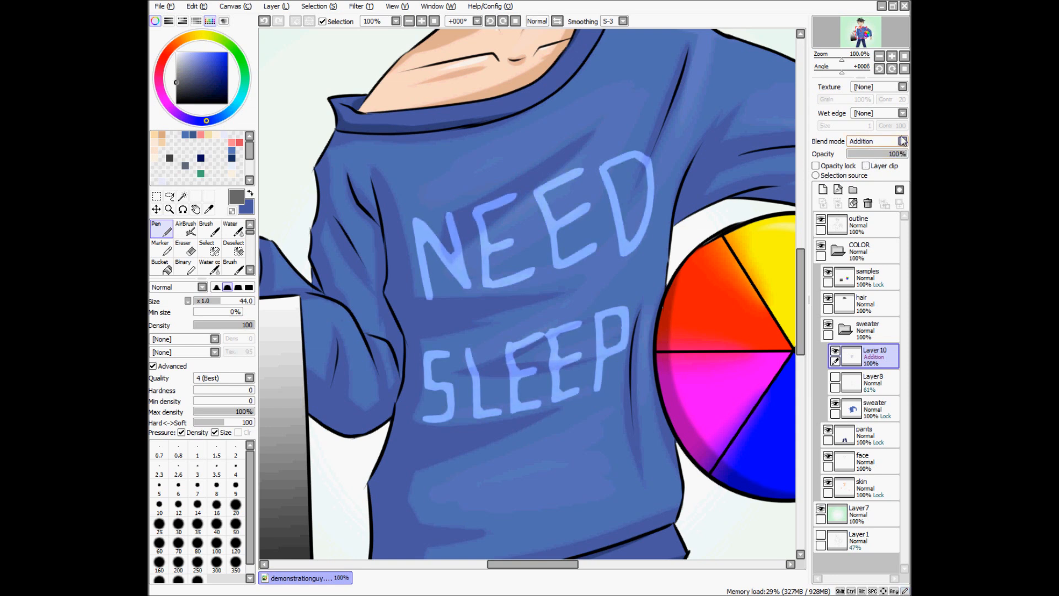
Change Layer10's blend mode to the garbled-name mode just before Binary and vary its opacity, ending at 100%.
click(903, 141)
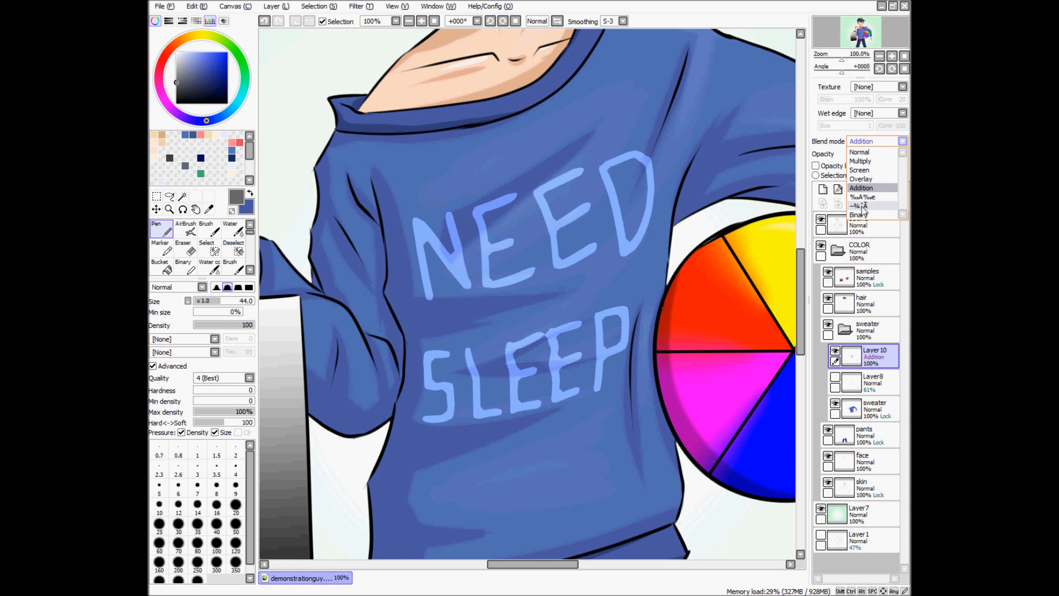
click(865, 206)
drag(905, 154, 906, 156)
Change Layer10's blend mode to the garbled-name mode just after Addition and lower its opacity to 13%.
click(903, 142)
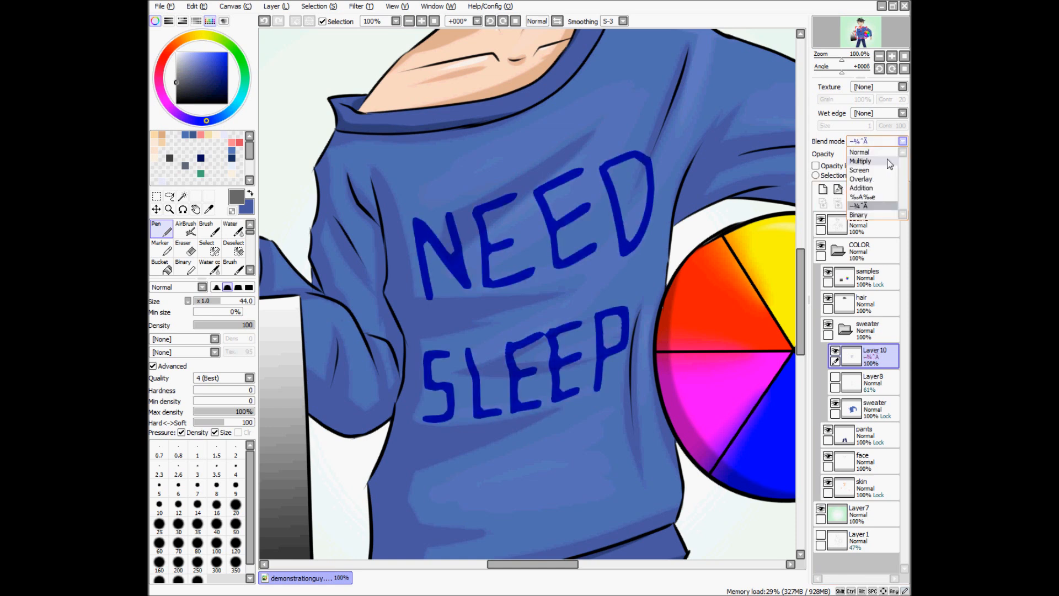
click(870, 196)
drag(888, 154, 856, 159)
Show Layer8 again and collapse the sweater folder, leaving that folder selected with the whole drawing in view.
click(836, 377)
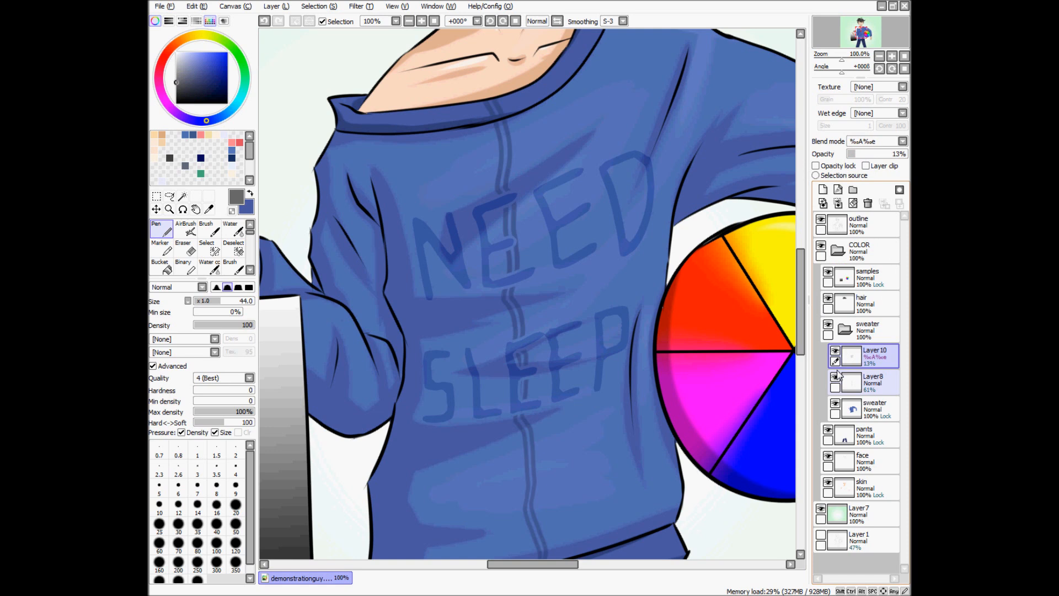
click(847, 329)
click(868, 330)
key(Home)
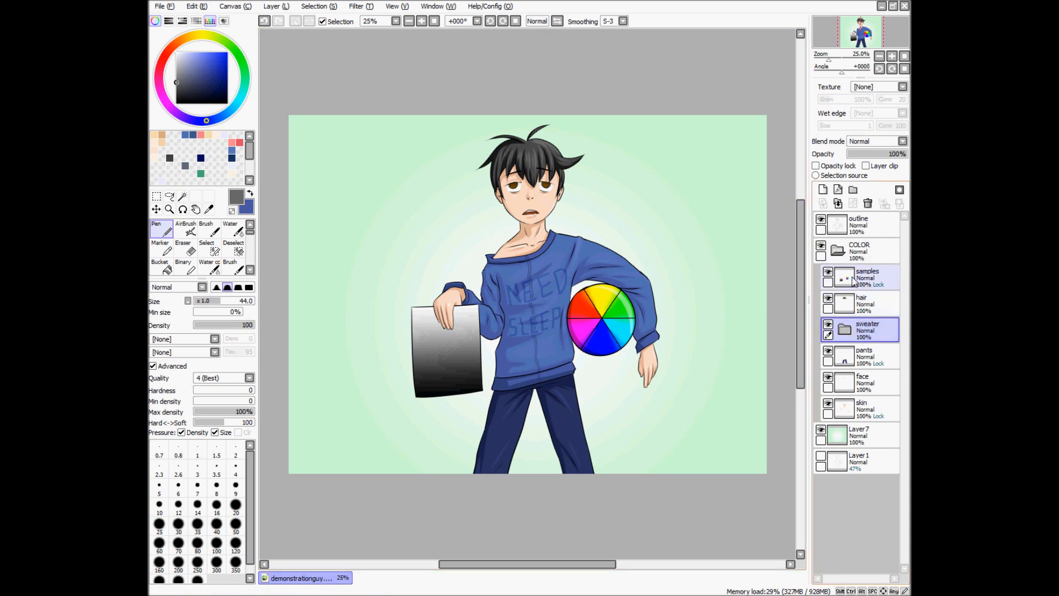
Load the samples layer's contents as a selection and inspect its outline around the gradient sheet and color wheel.
key(ctrl)
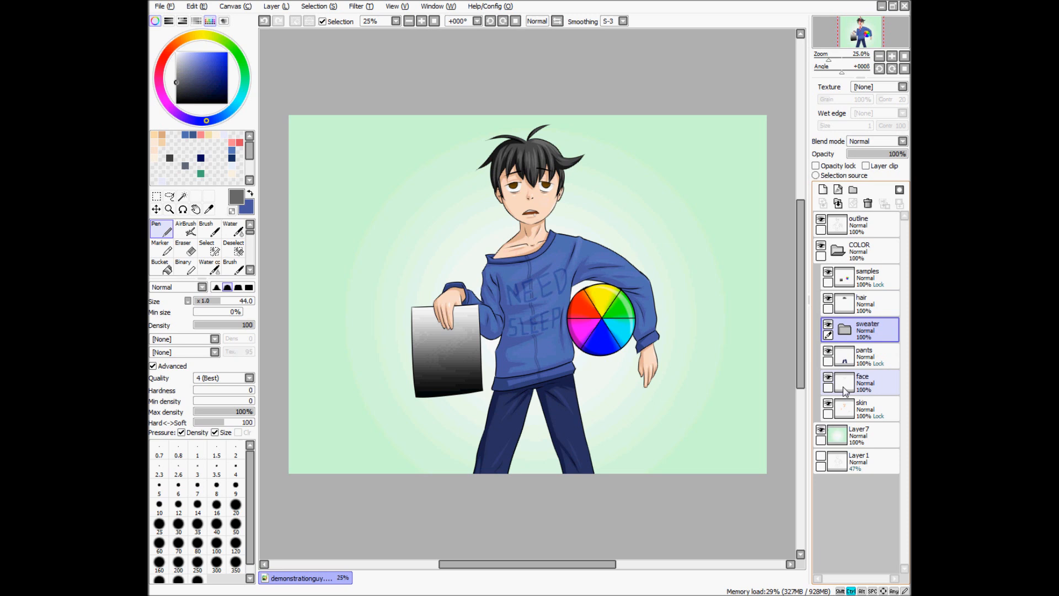
ctrl+click(848, 278)
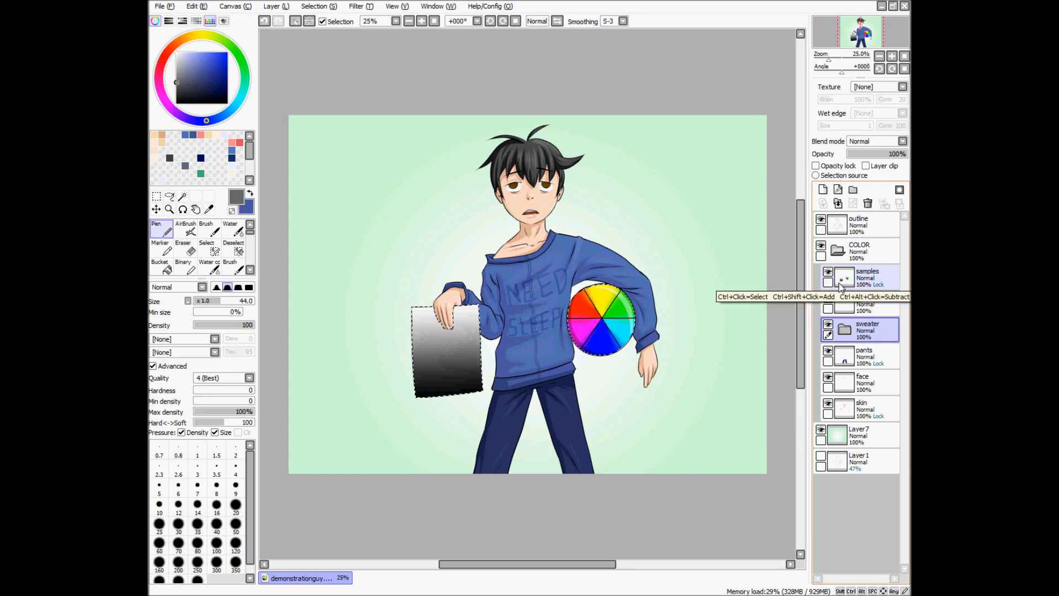
scroll(467, 334, up, 1)
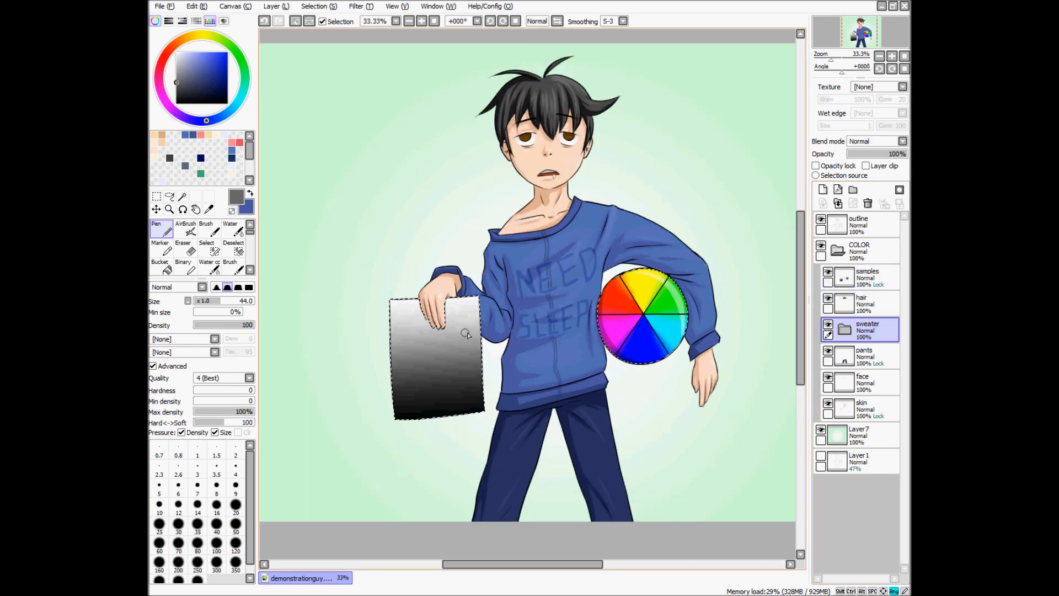
scroll(466, 334, up, 1)
scroll(728, 320, up, 1)
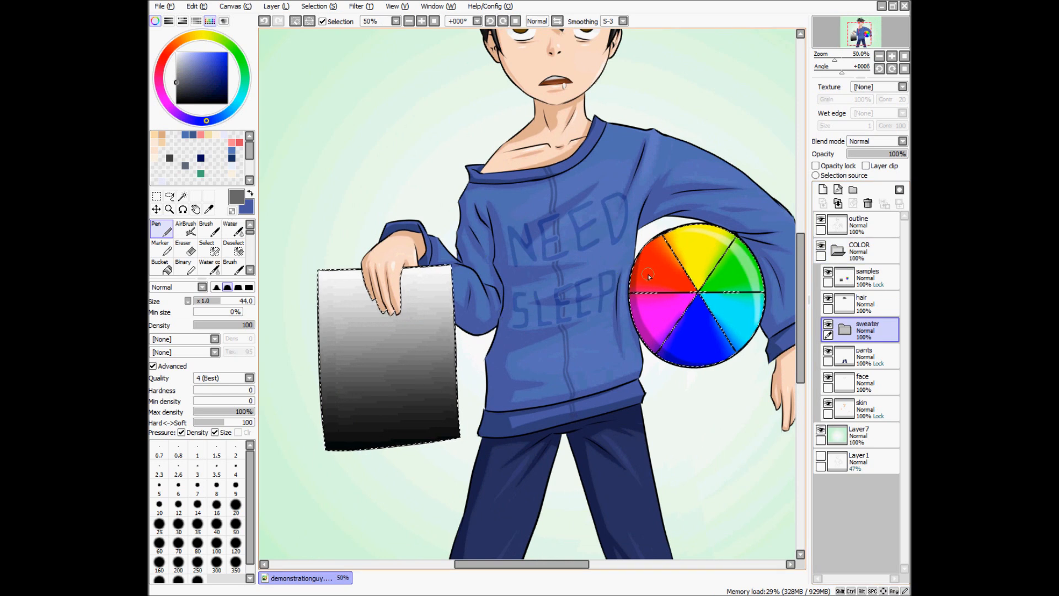
scroll(648, 276, down, 1)
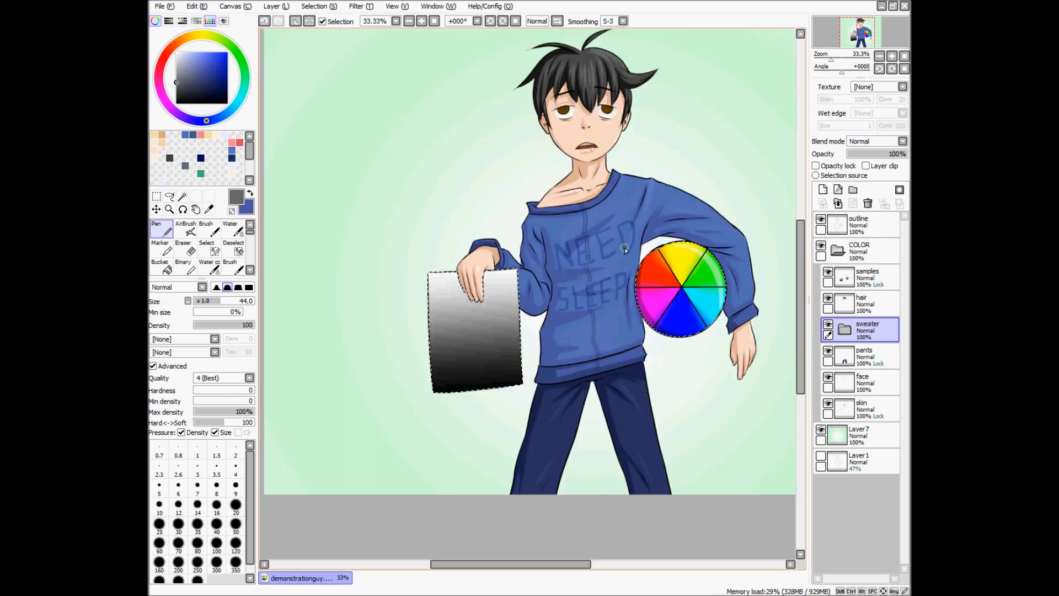
Switch to the Magic Wand to view the samples selection as a mask, undoing and redoing it before leaving it undone.
click(182, 197)
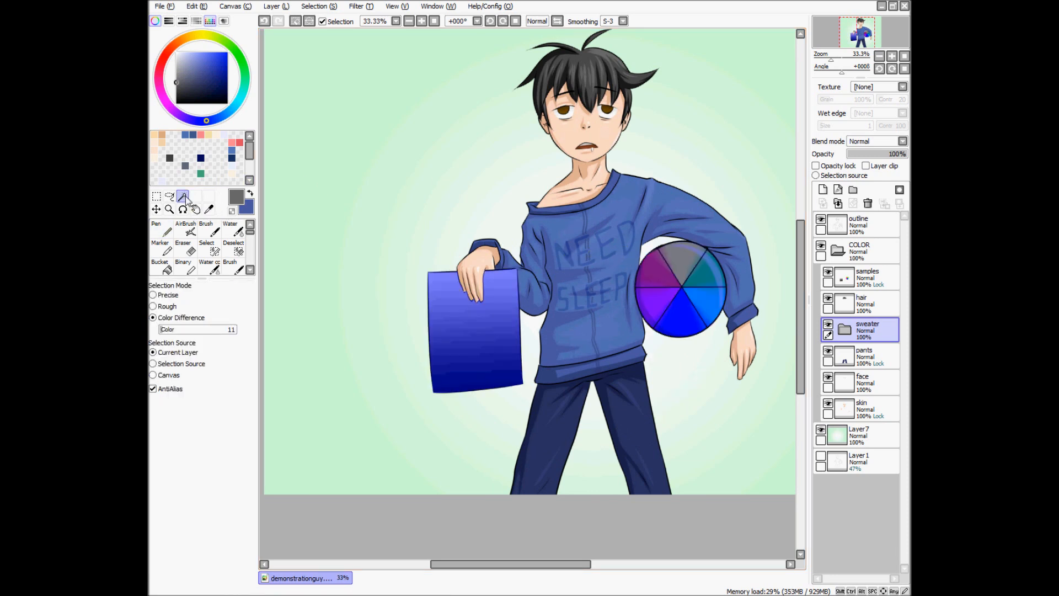
drag(665, 190, 639, 210)
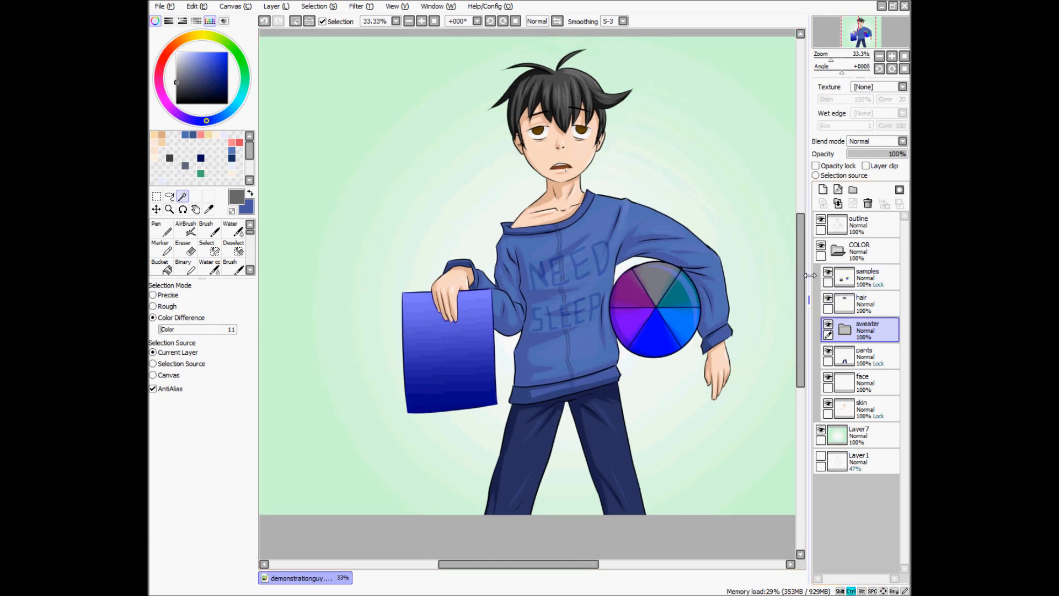
key(ctrl+z)
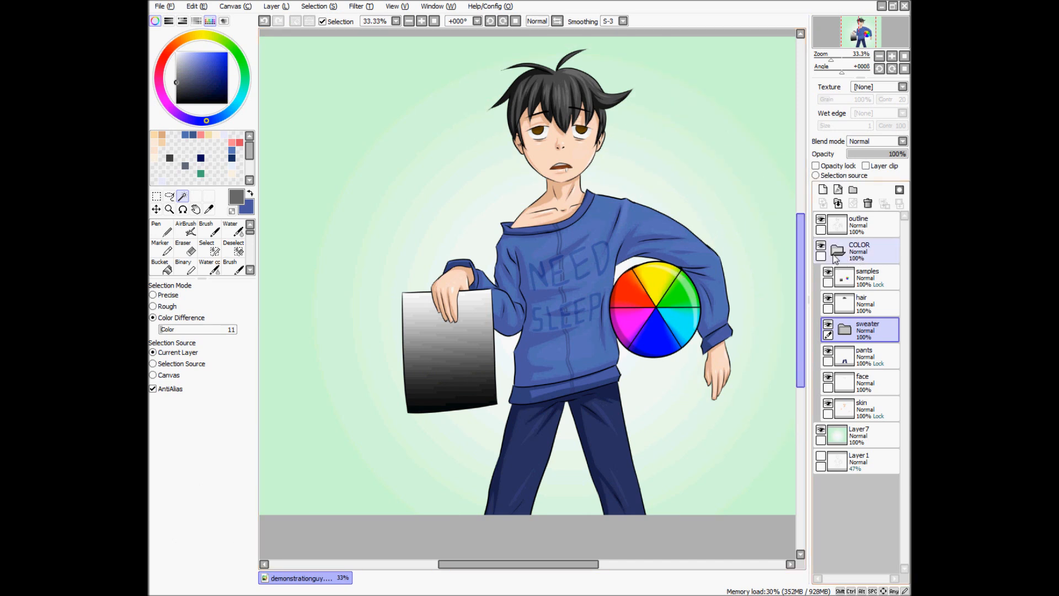
key(ctrl+y)
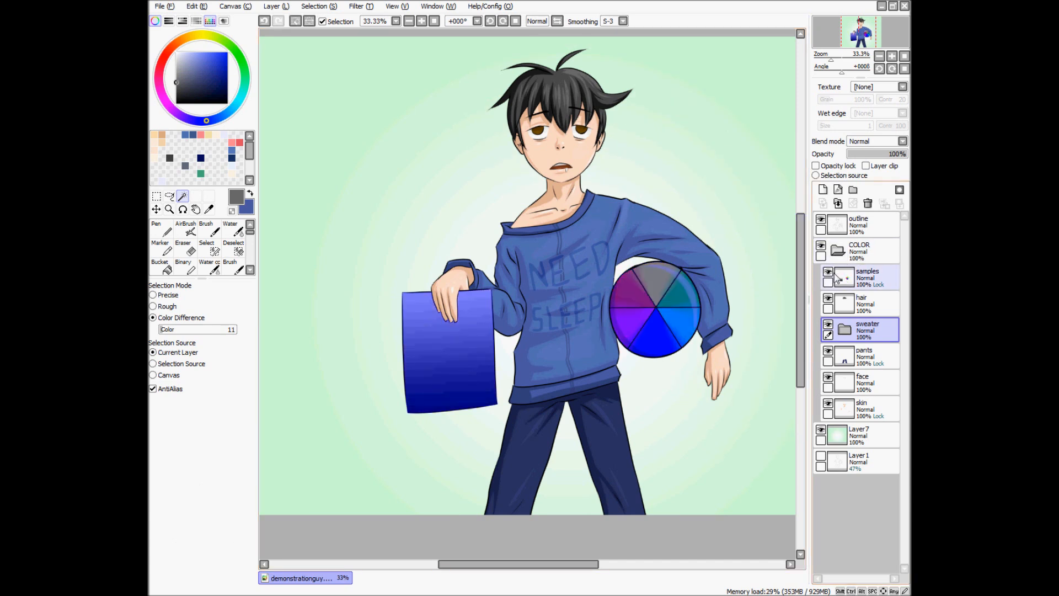
key(ctrl+z)
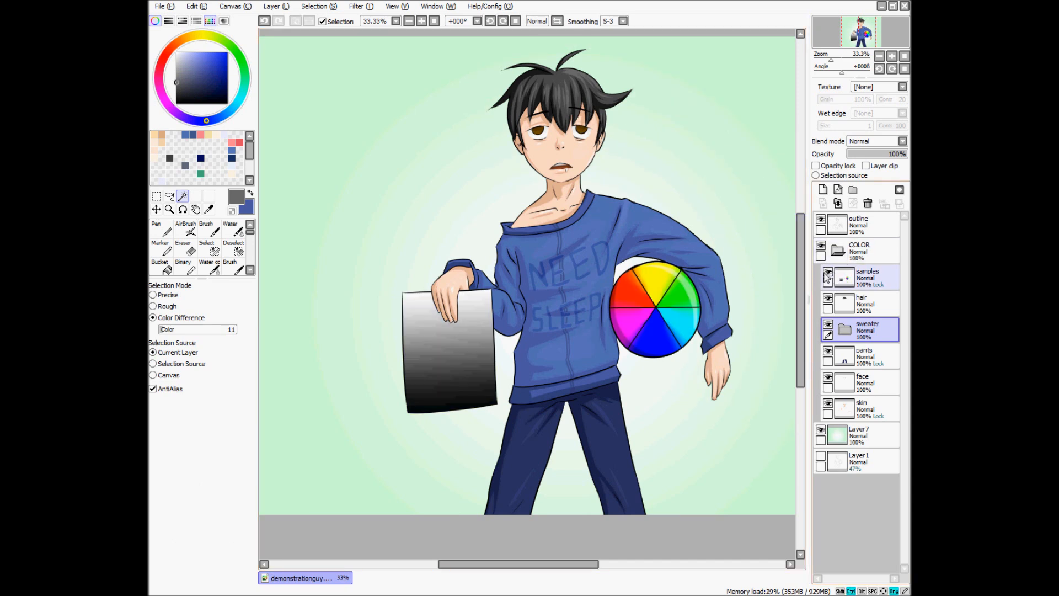
Select the contents of the hair layer, sweater folder, pants, face and skin layers in turn, clearing each selection.
ctrl+click(847, 307)
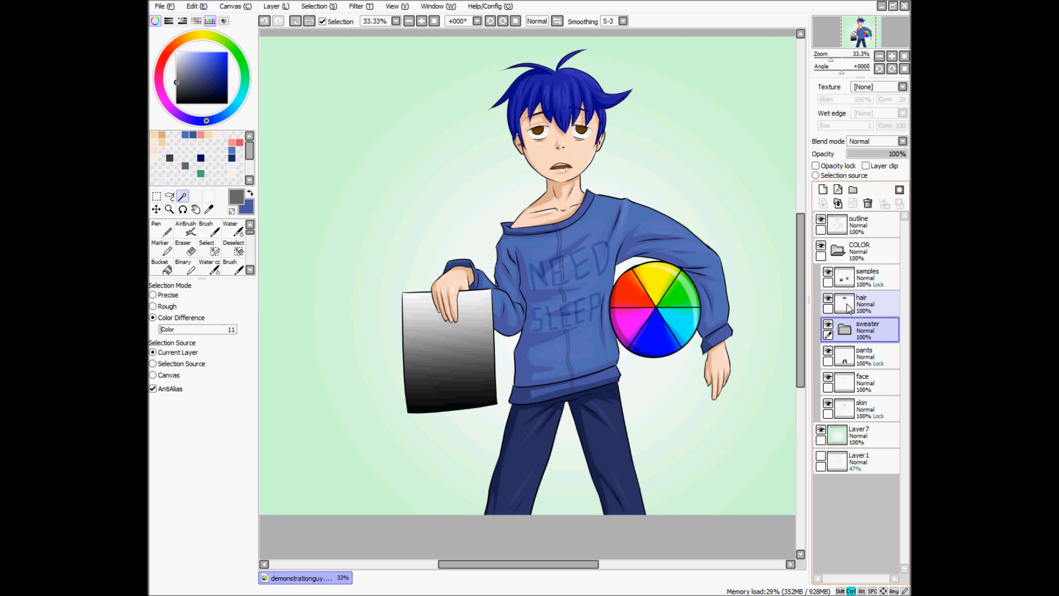
key(ctrl+d)
ctrl+click(846, 330)
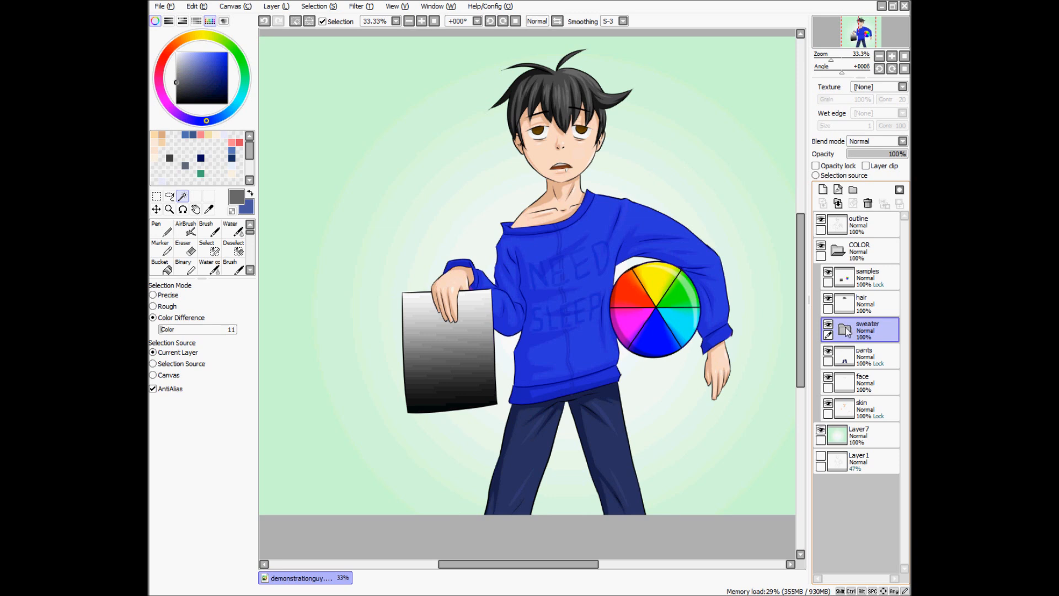
key(ctrl+d)
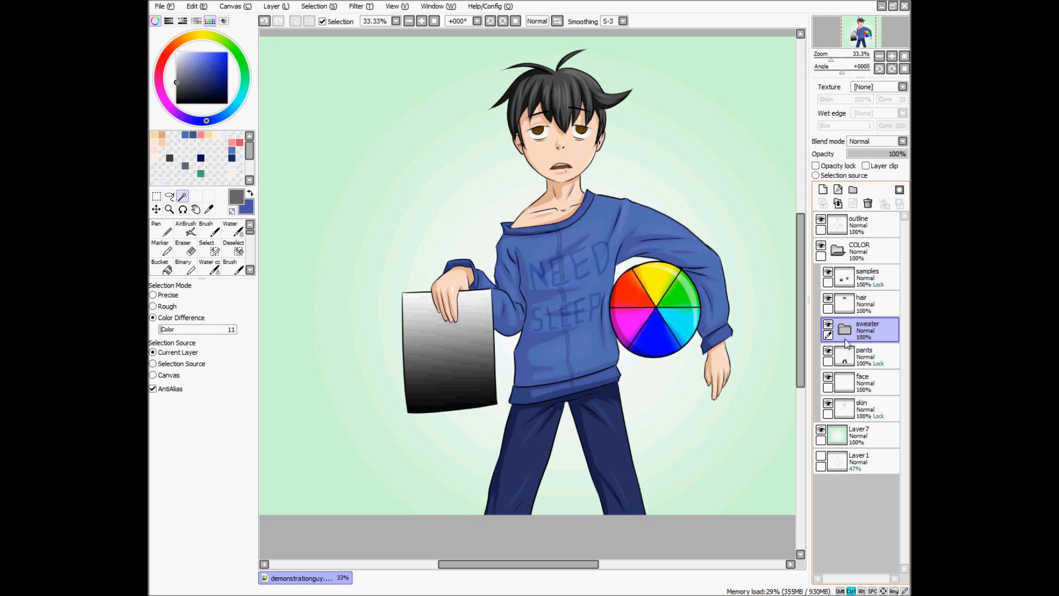
ctrl+click(845, 360)
key(ctrl+d)
ctrl+click(846, 389)
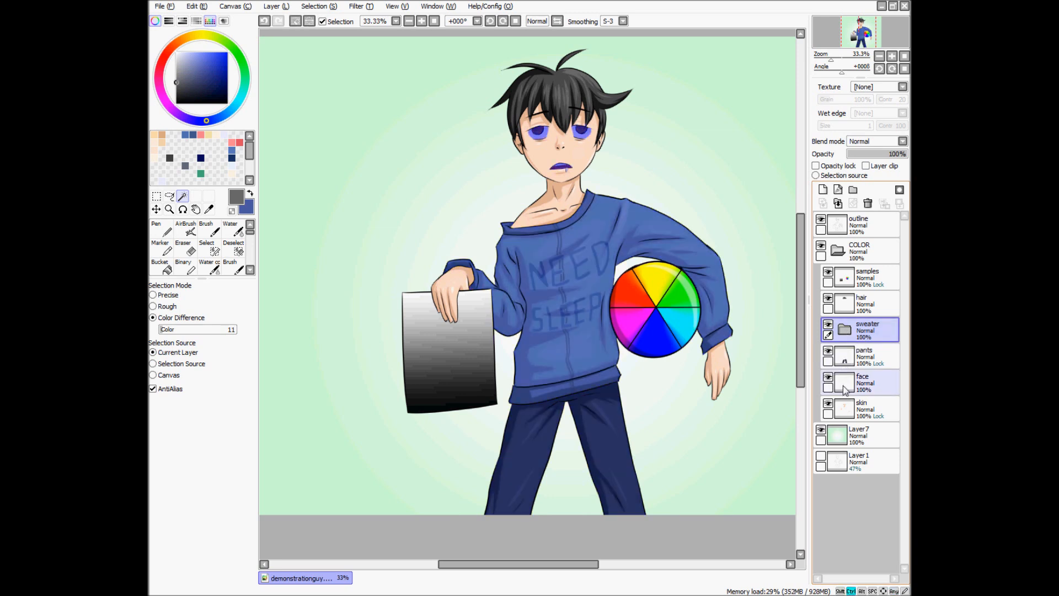
key(ctrl+d)
ctrl+click(846, 409)
key(ctrl+d)
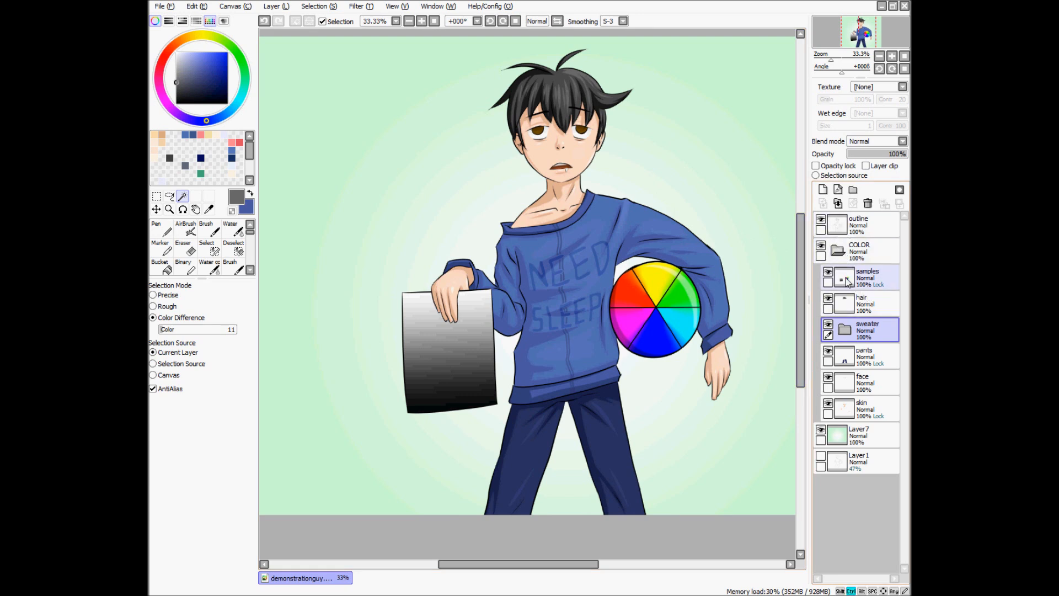
Select the hair layer's contents, make the samples layer active, and clear the selection.
mouse_move(851, 305)
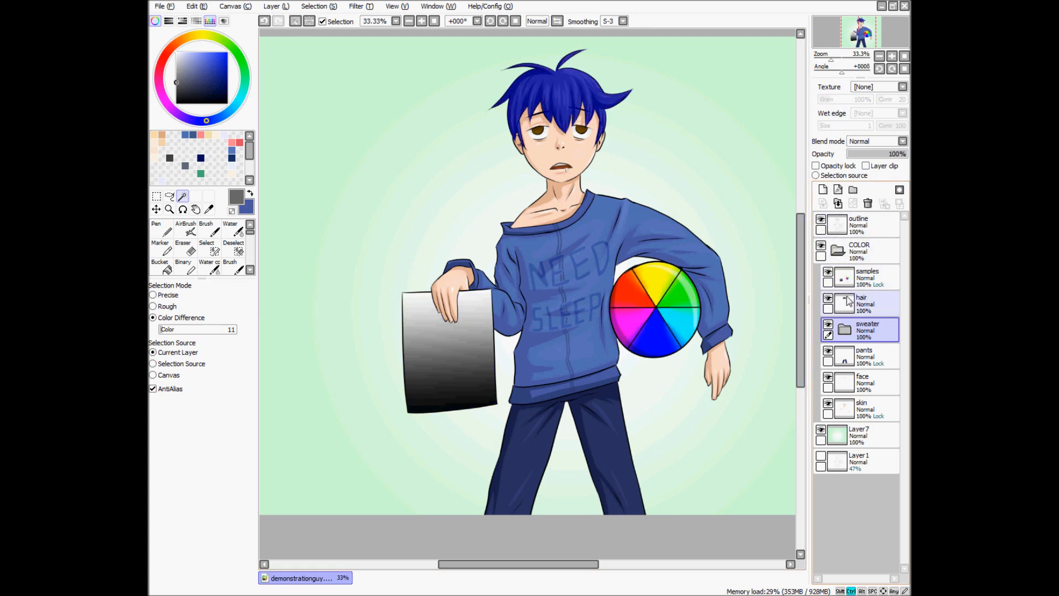
mouse_move(848, 280)
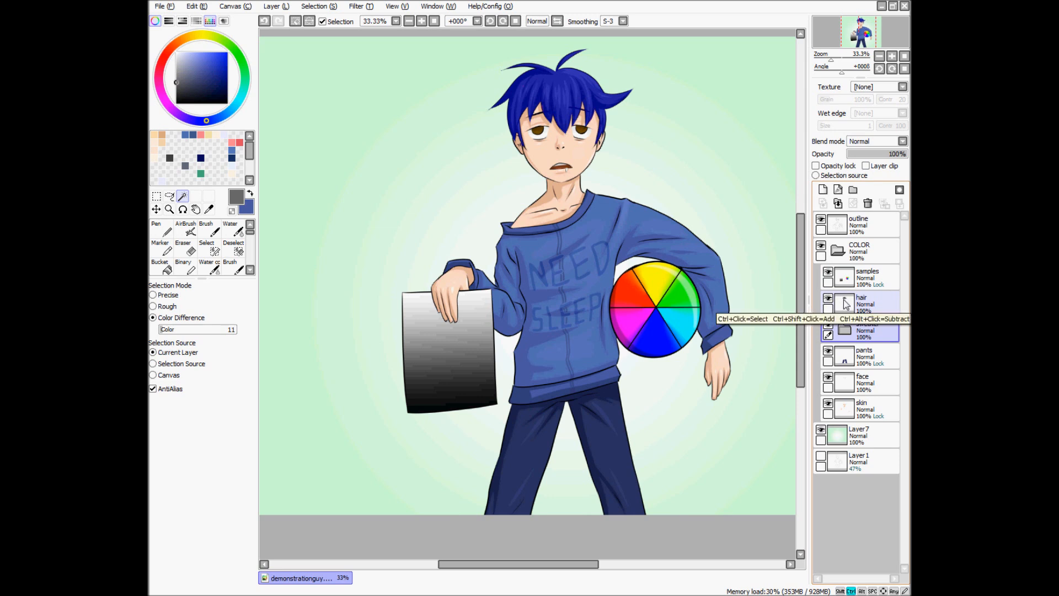
click(847, 287)
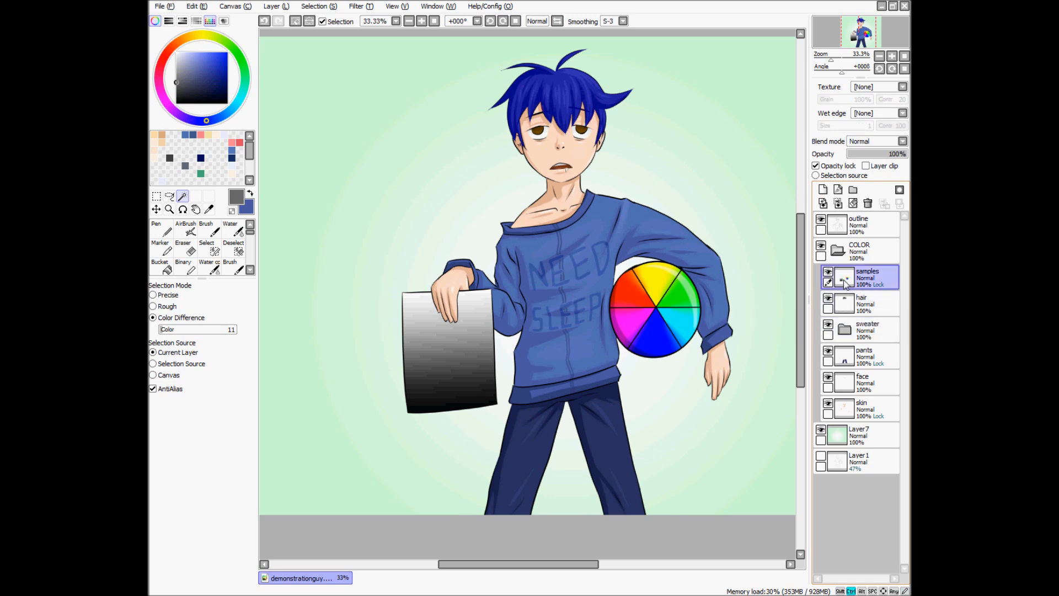
key(ctrl+d)
Select the samples layer's contents, add those of hair, sweater, pants, face and skin to the selection, and clear it.
ctrl+click(847, 282)
ctrl+shift+click(848, 304)
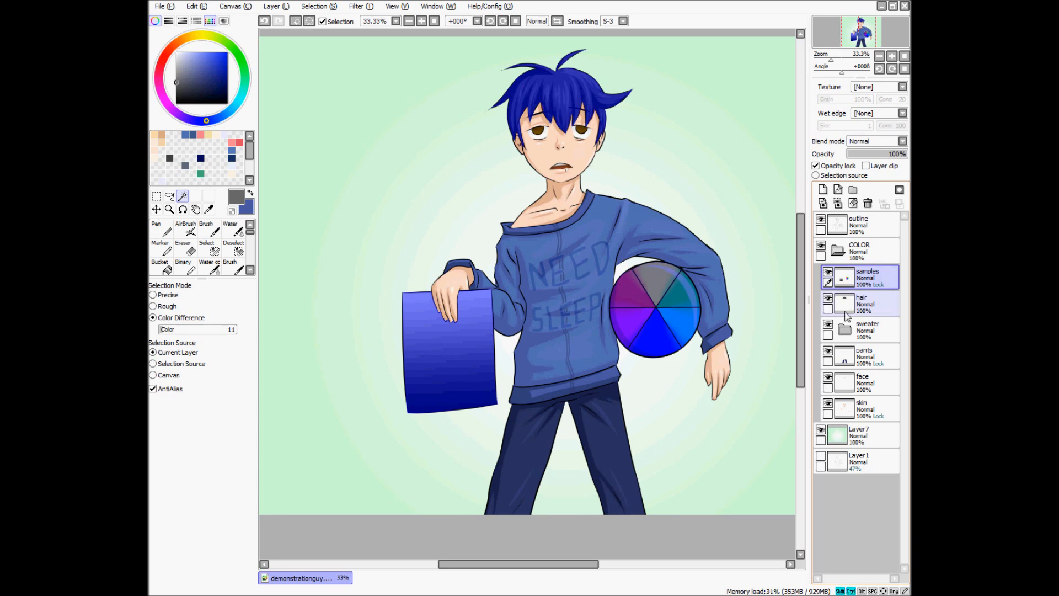
ctrl+shift+click(845, 329)
ctrl+shift+click(845, 356)
ctrl+shift+click(845, 385)
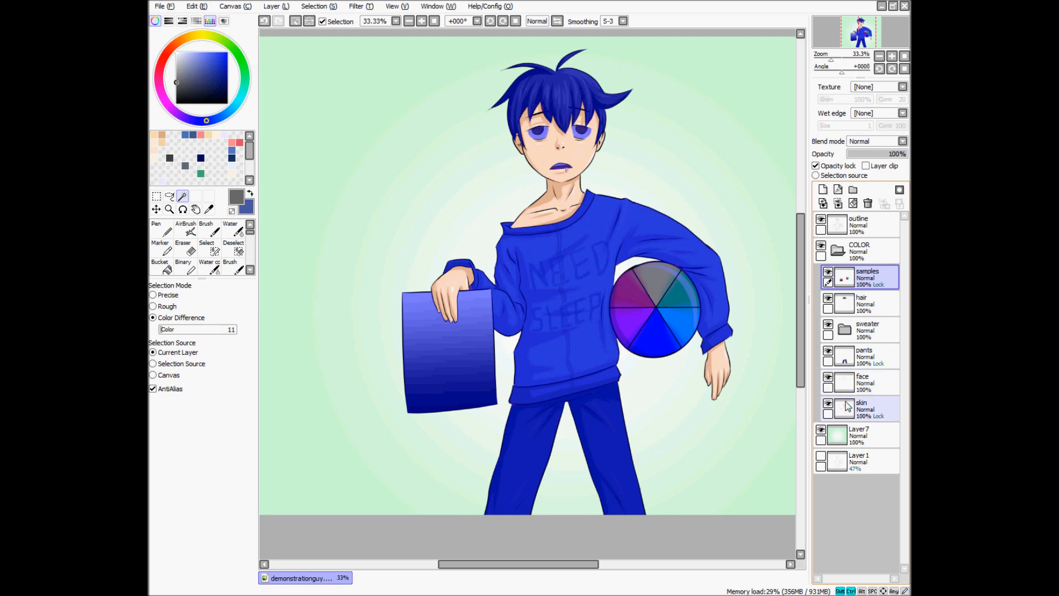
ctrl+shift+click(846, 405)
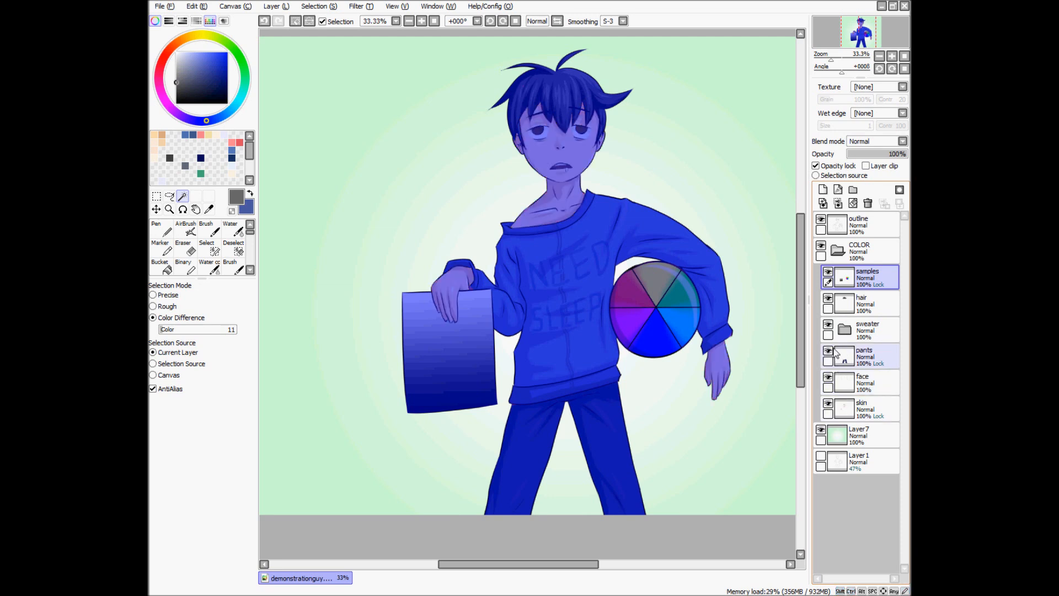
key(ctrl+d)
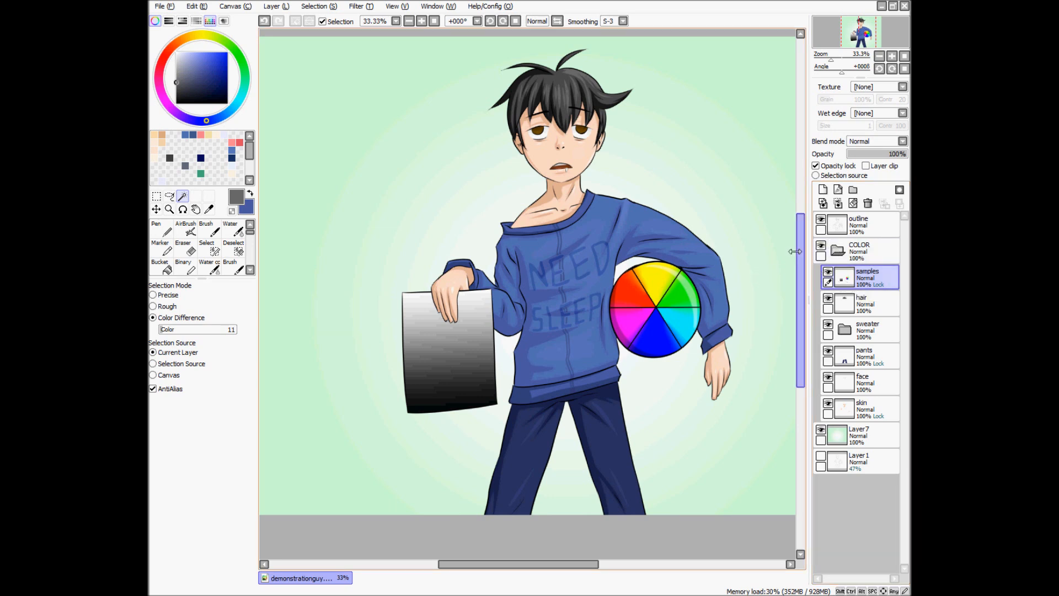
Select the entire canvas.
key(ctrl)
key(ctrl+a)
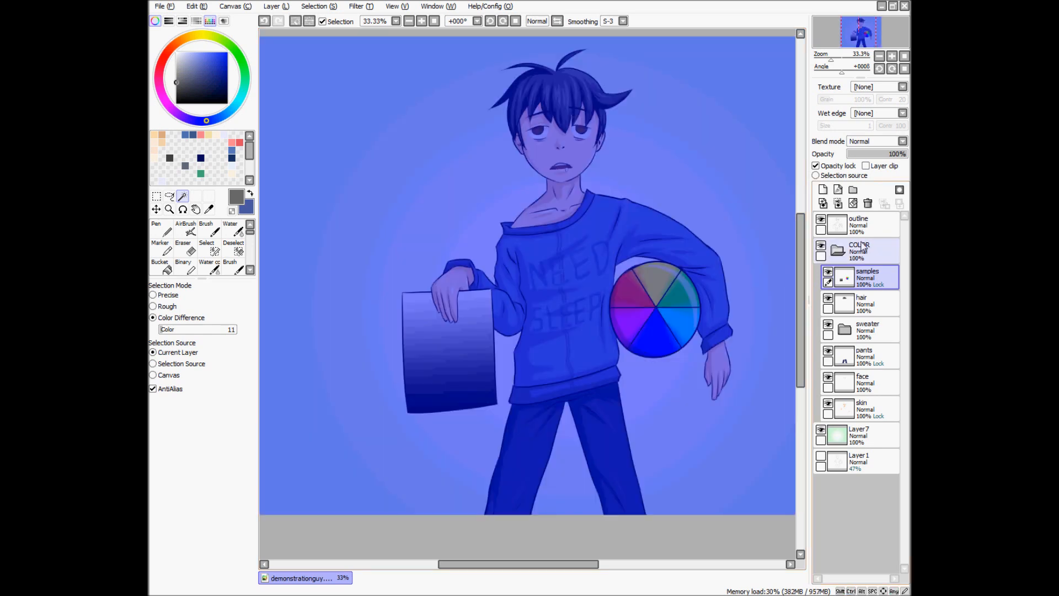
Subtract the hair layer's contents from the full-canvas selection, then invert and clear the selection with the COLOR folder temporarily hidden.
ctrl+alt+click(845, 307)
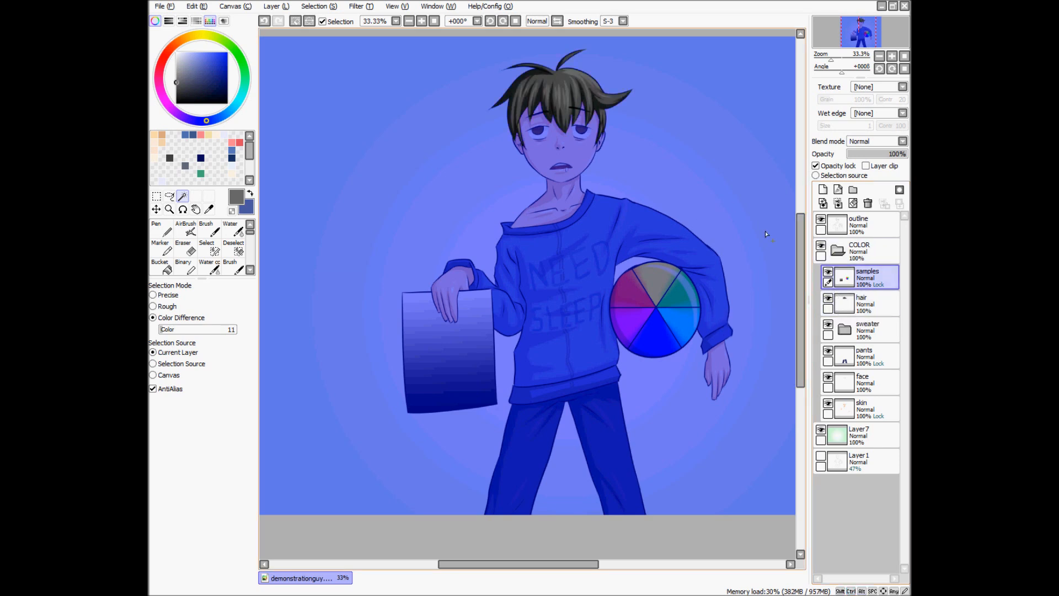
click(822, 248)
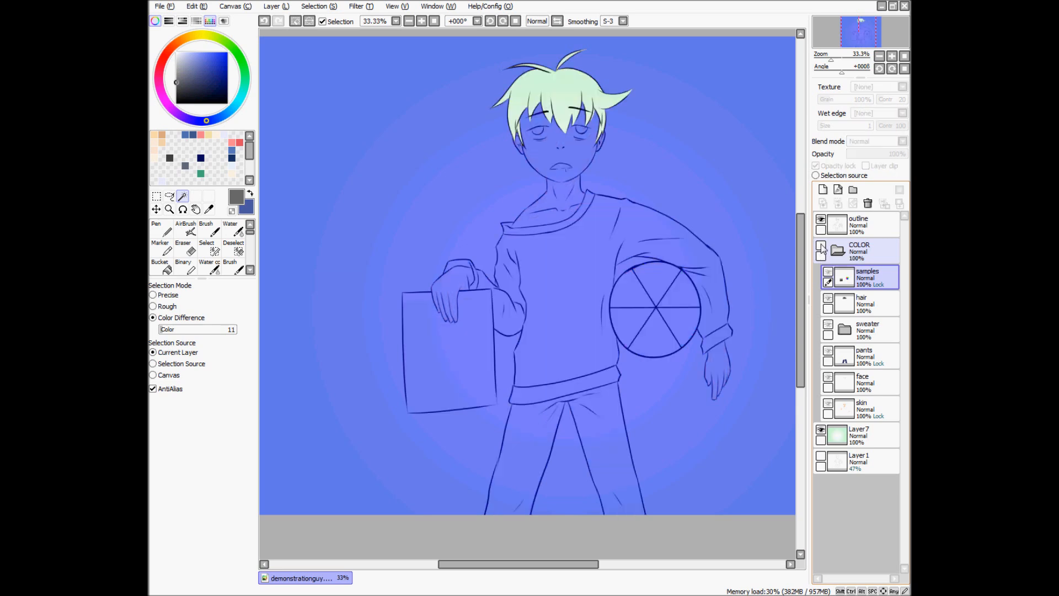
key(ctrl+i)
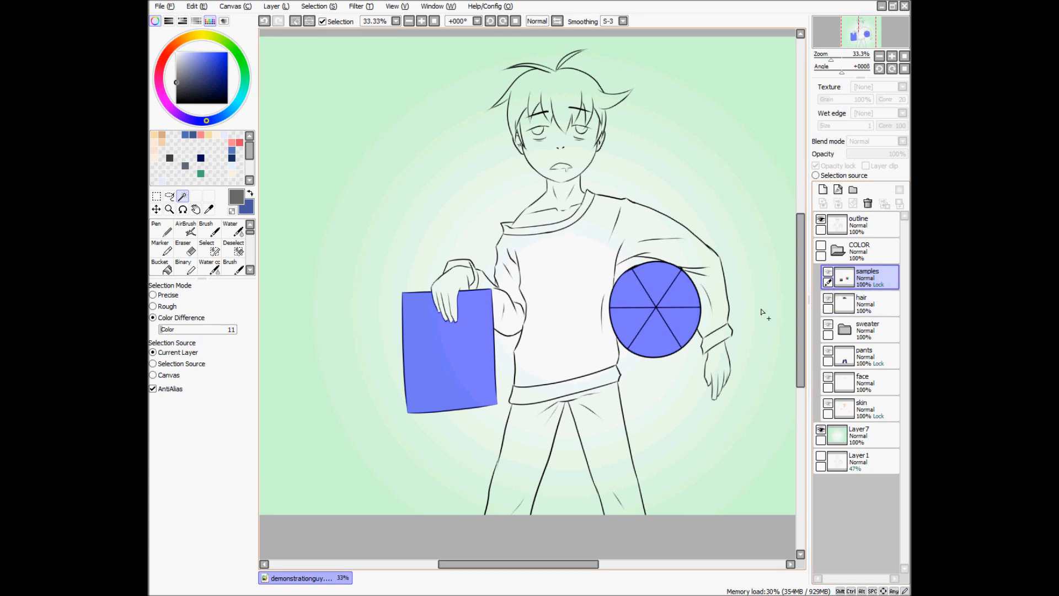
key(ctrl+d)
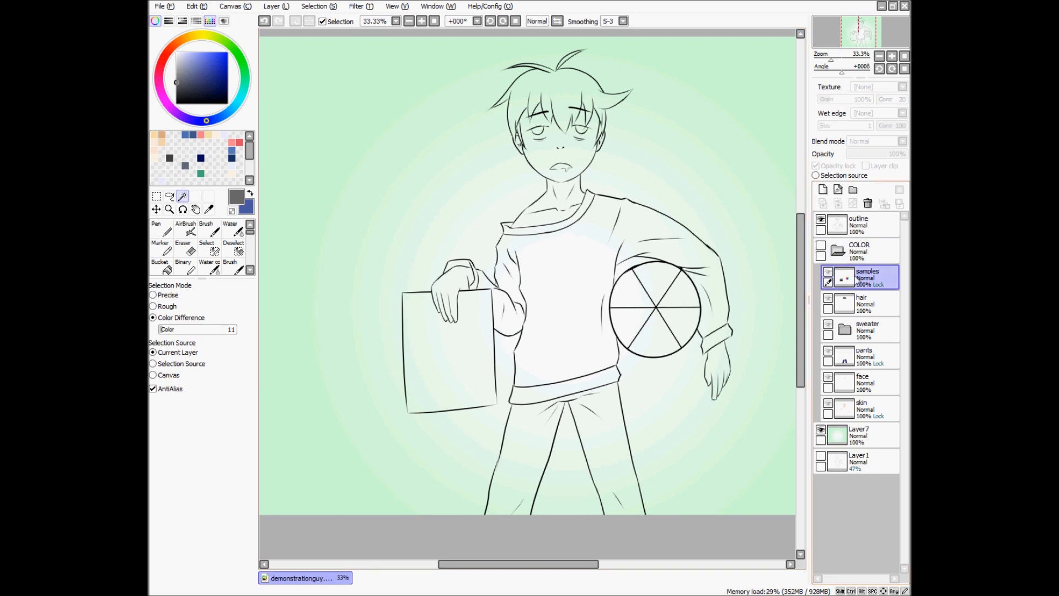
click(822, 246)
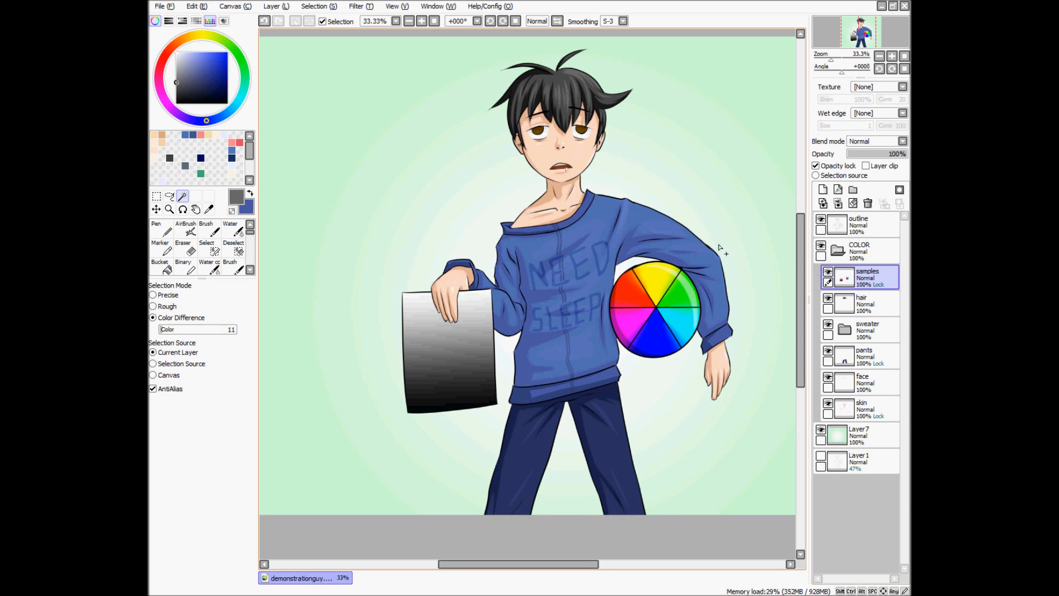
Hide the samples, hair, pants, sweater, face and skin items inside the COLOR folder.
click(829, 274)
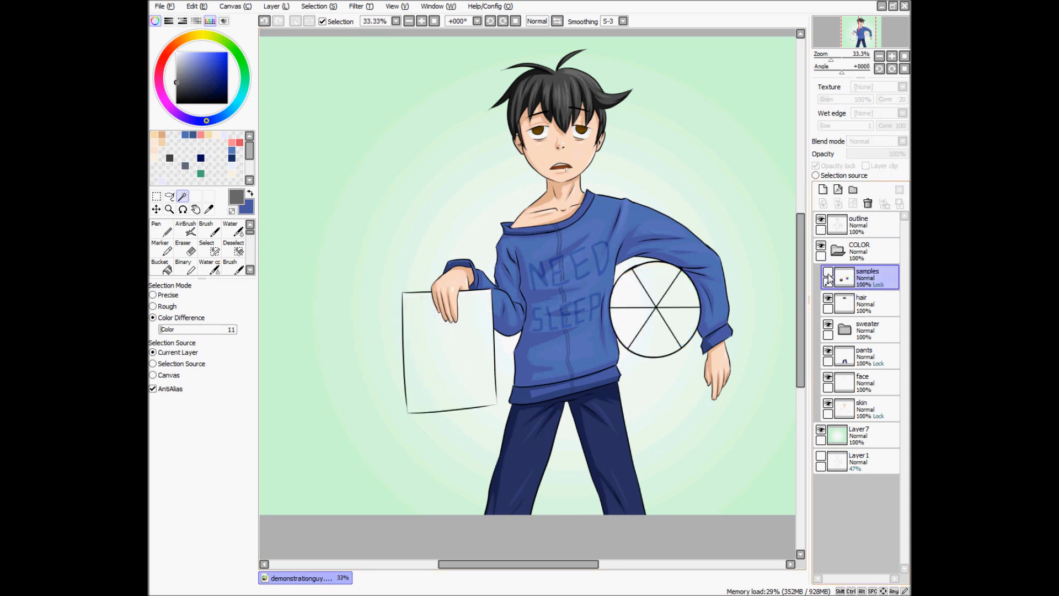
click(828, 299)
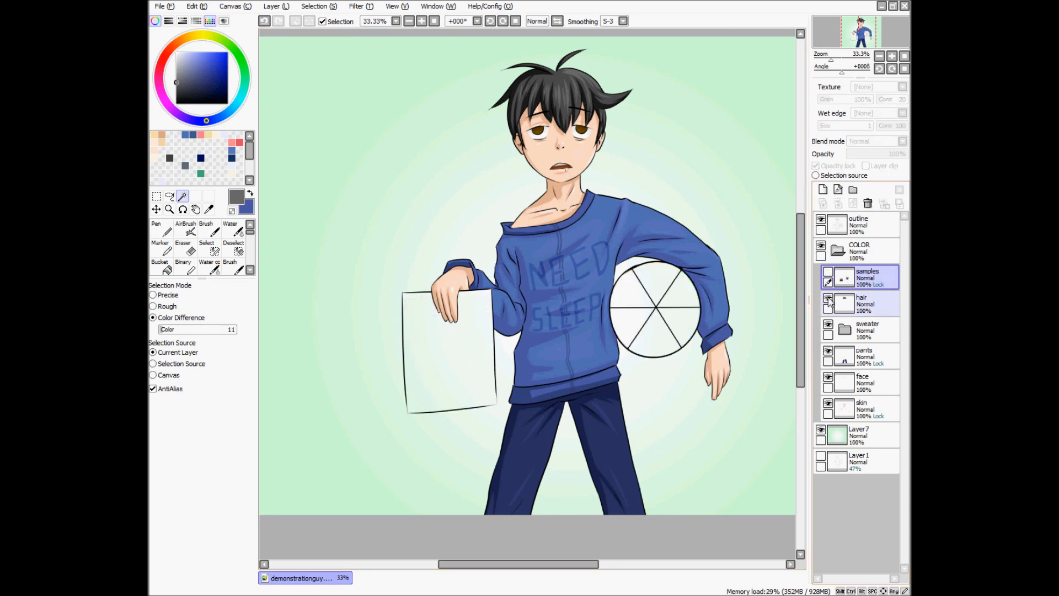
click(824, 190)
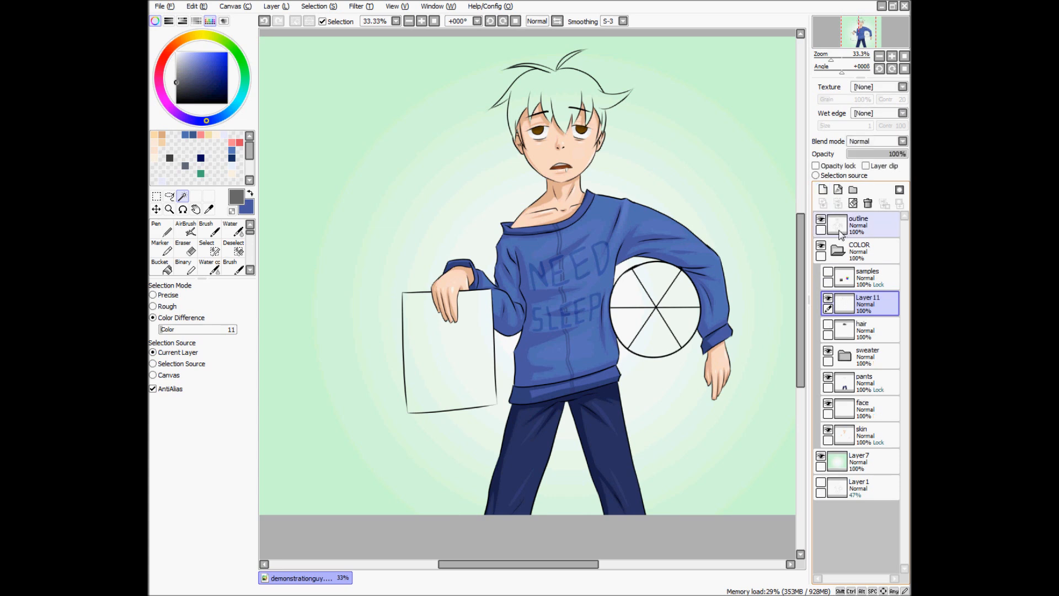
key(ctrl+z)
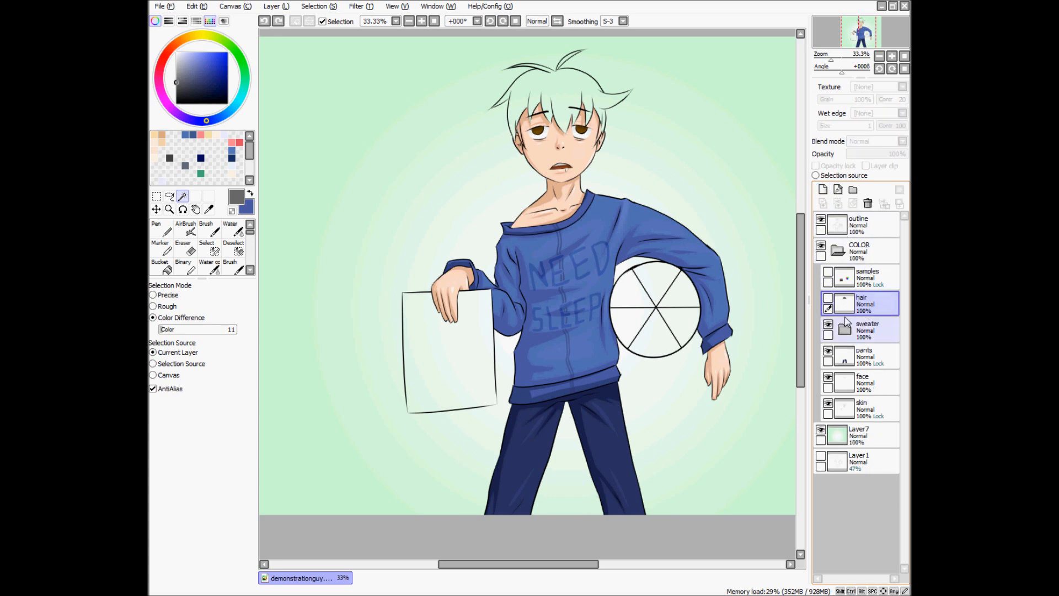
click(829, 351)
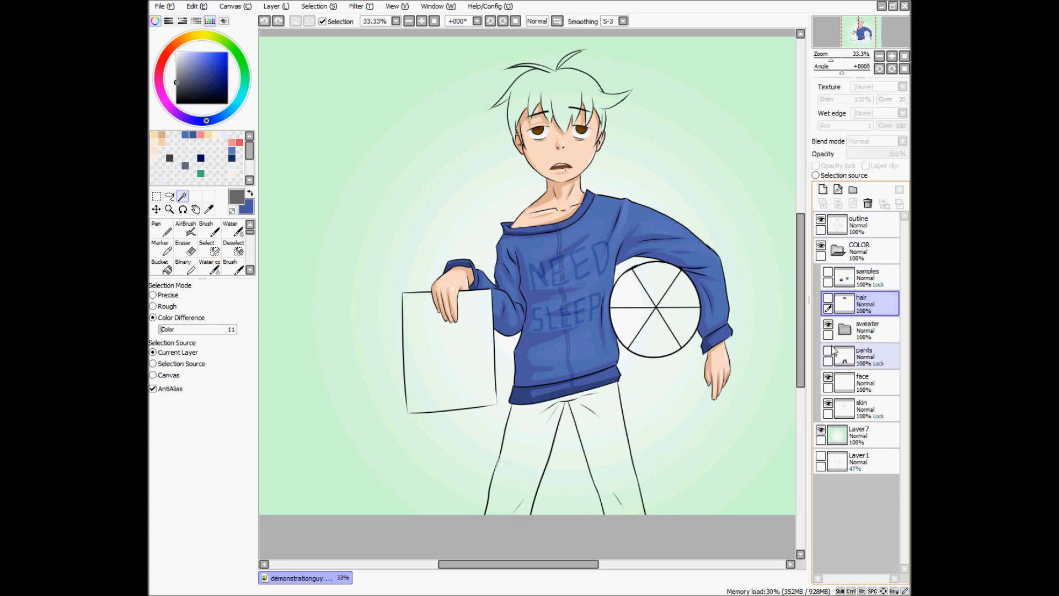
click(829, 324)
click(829, 377)
click(828, 405)
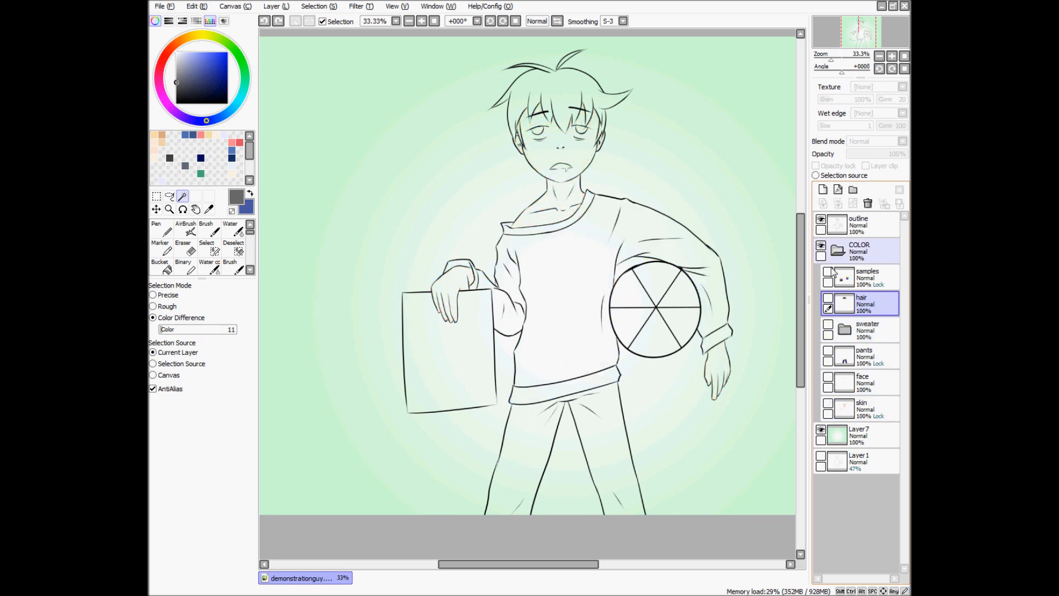
Add a new layer at the top of the COLOR folder and paint a grey Pen stroke along the sweater's hem.
click(857, 250)
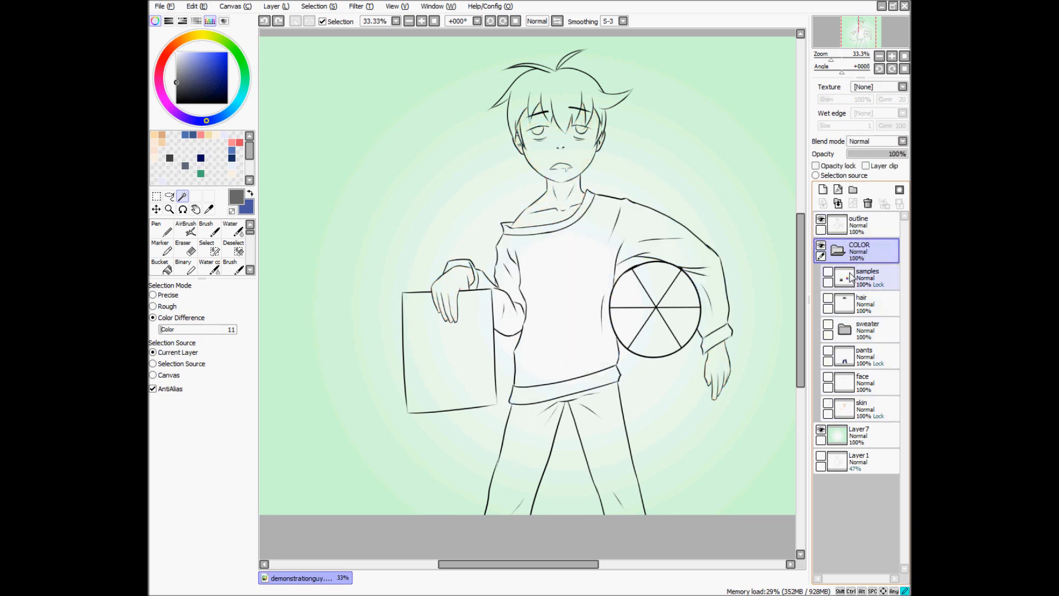
click(824, 190)
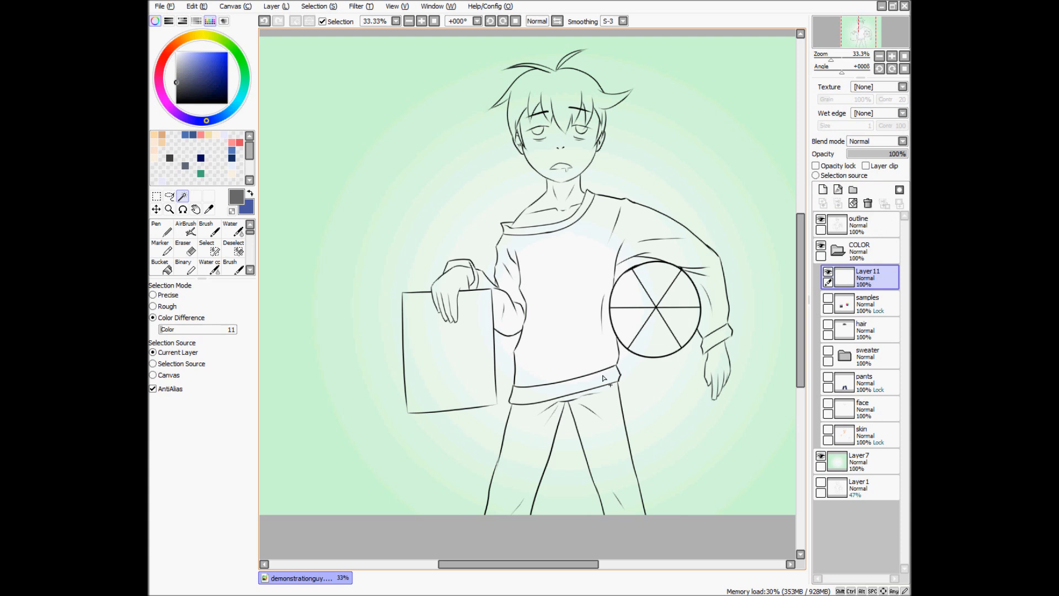
key(n)
mouse_move(539, 375)
mouse_down()
mouse_move(540, 419)
mouse_move(497, 422)
mouse_move(622, 388)
mouse_up()
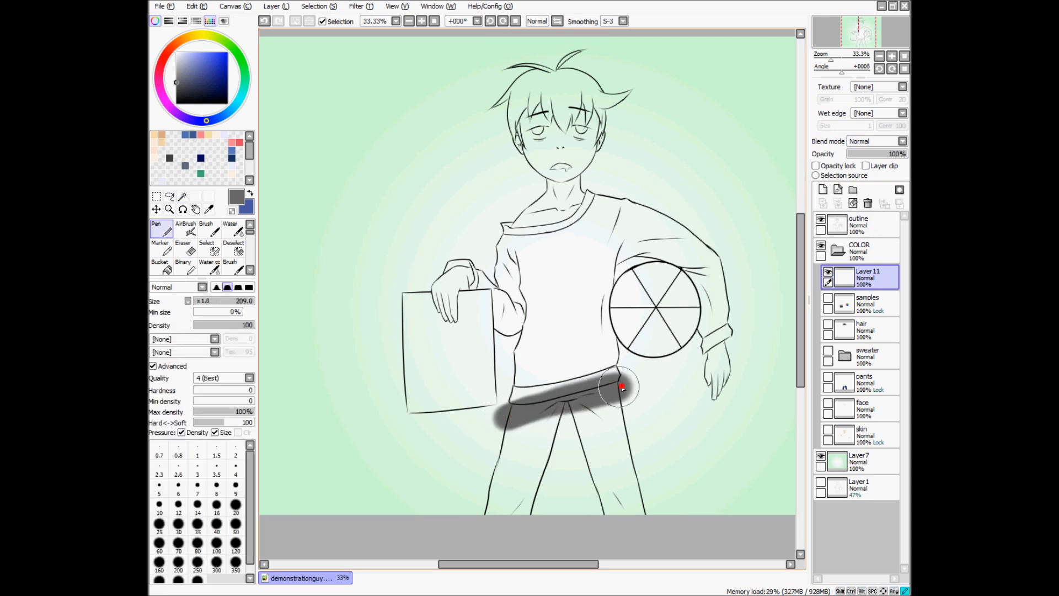
Set the stroke smoothing to 3 and cover both pants legs with grey paint, going loosely past the outlines.
click(609, 21)
click(612, 60)
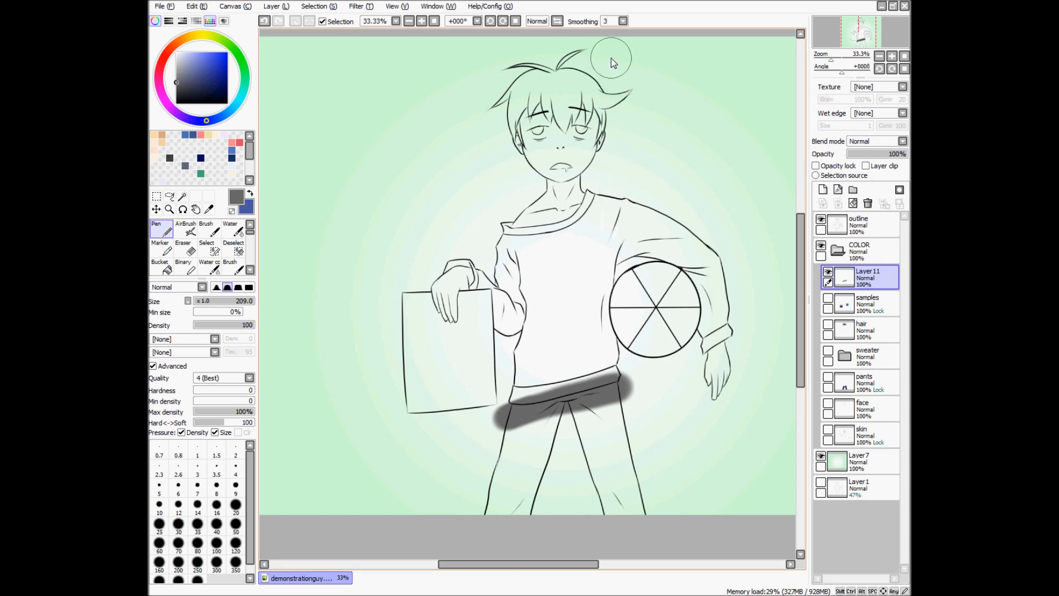
mouse_move(522, 411)
mouse_down()
mouse_move(492, 475)
mouse_move(548, 426)
mouse_move(532, 533)
mouse_move(577, 414)
mouse_move(610, 530)
mouse_move(600, 438)
mouse_move(613, 485)
mouse_move(610, 421)
mouse_move(637, 508)
mouse_move(612, 391)
mouse_move(515, 409)
mouse_up()
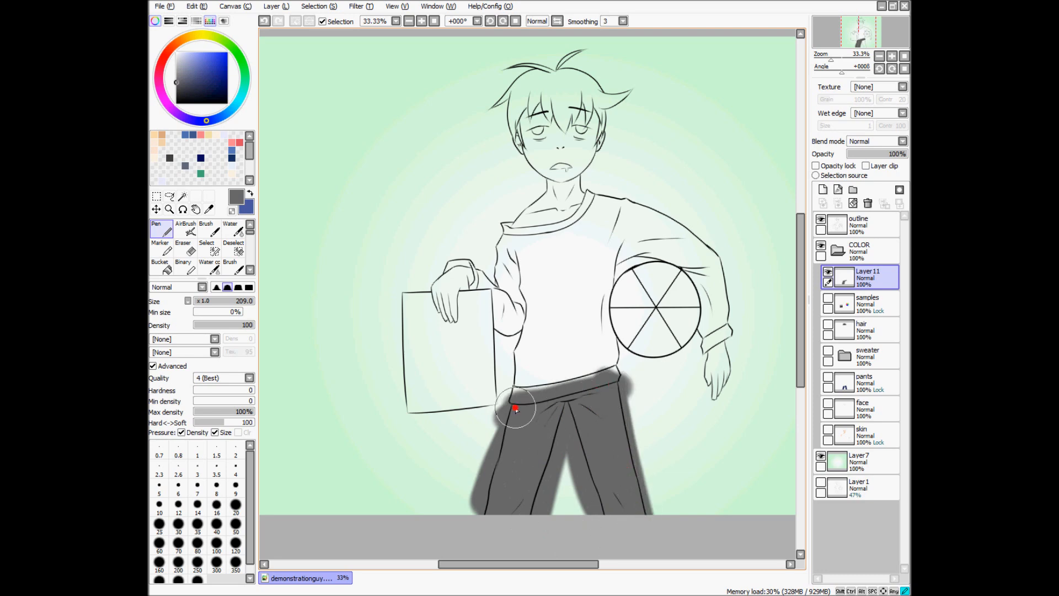
Examine the grey paint around the sweater's hem and pants outlines at several zoom levels.
scroll(516, 409, up, 3)
scroll(679, 301, down, 4)
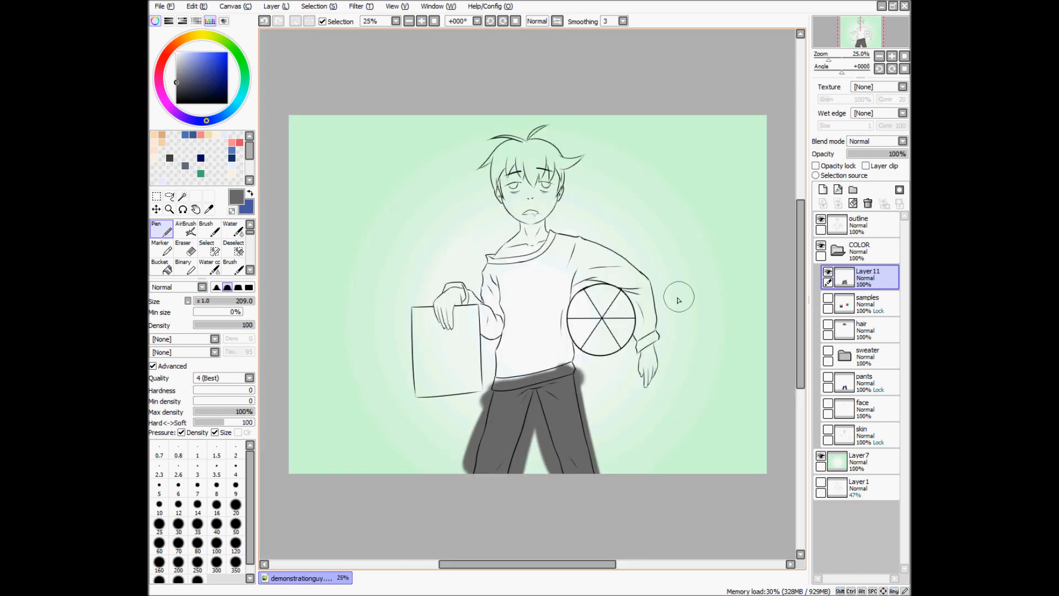
scroll(516, 409, up, 3)
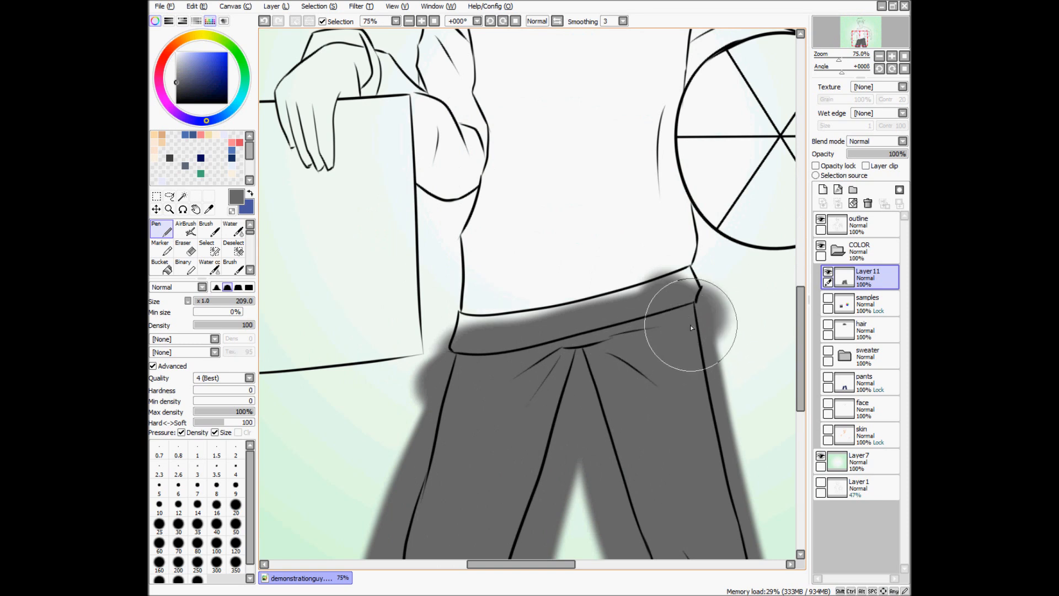
scroll(688, 325, up, 3)
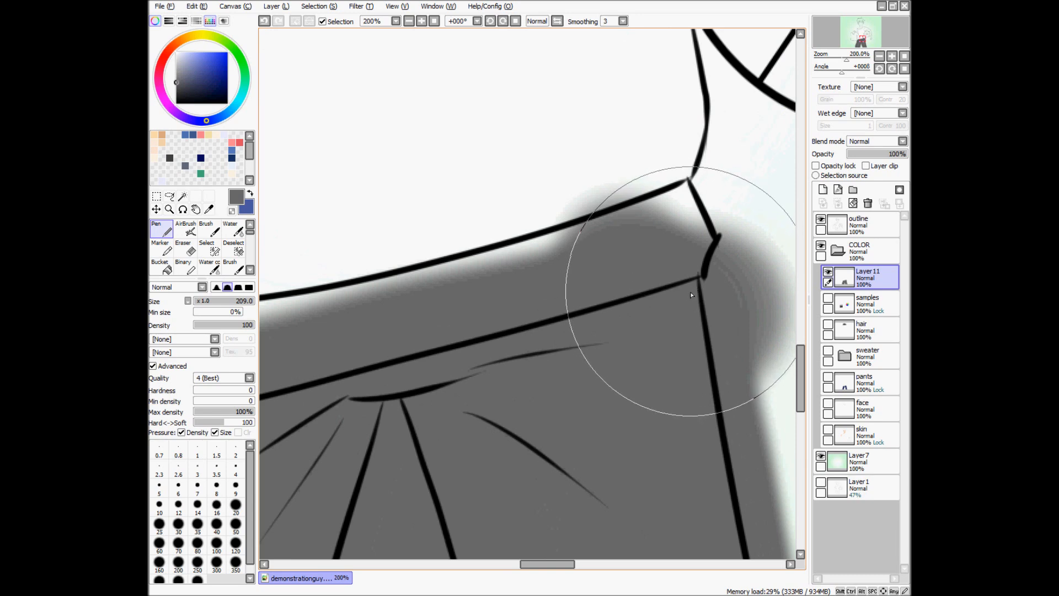
scroll(692, 296, down, 4)
drag(575, 305, 585, 415)
scroll(572, 323, up, 2)
key(ctrl+0)
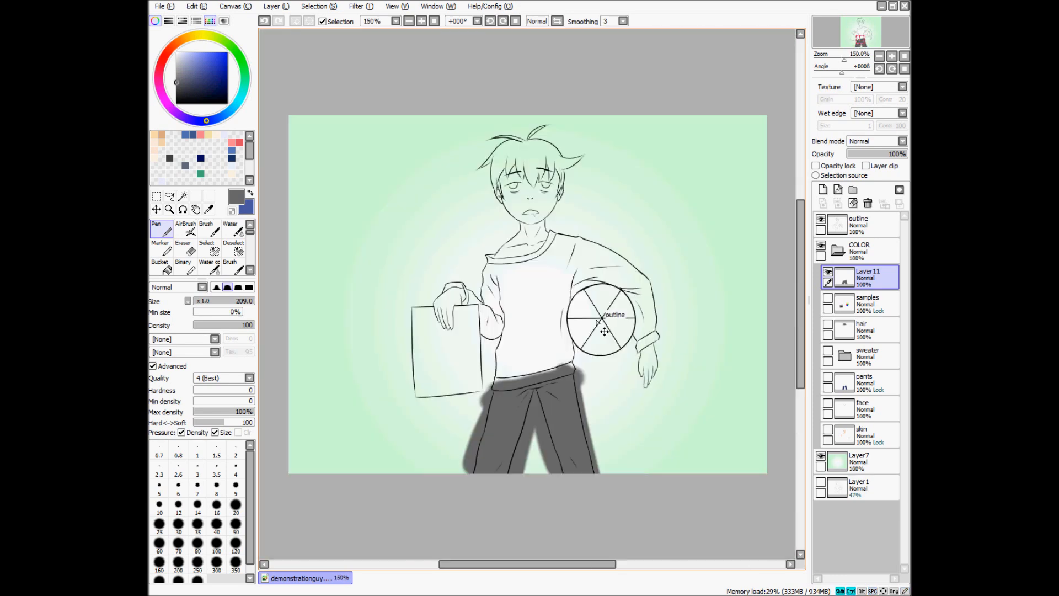
scroll(523, 449, up, 4)
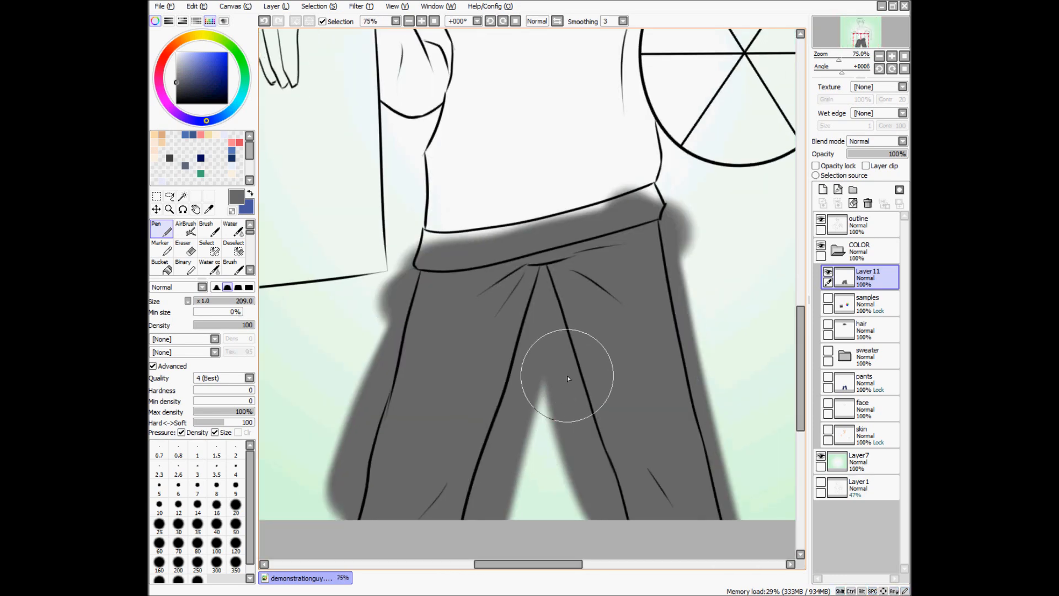
drag(568, 384, 570, 364)
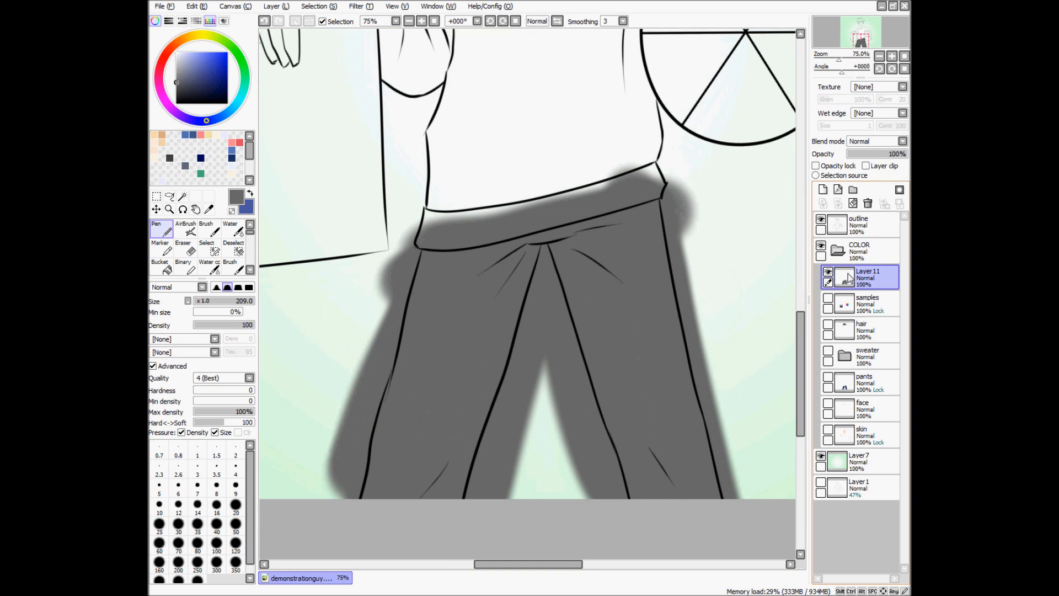
Make the outline layer active and Magic Wand the sweater, its hem, the background and the gap between the legs.
click(840, 226)
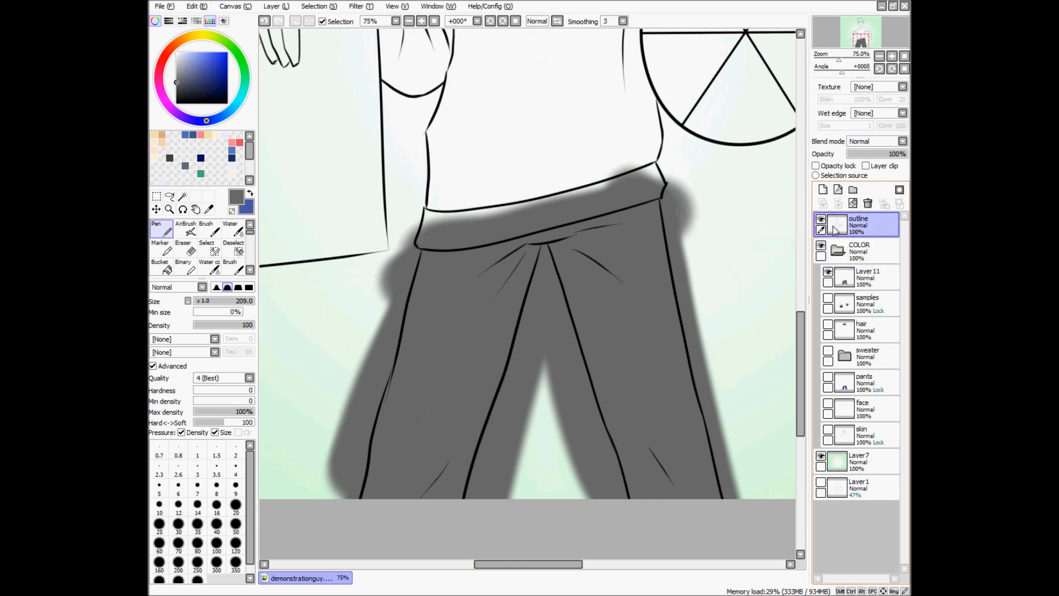
key(w)
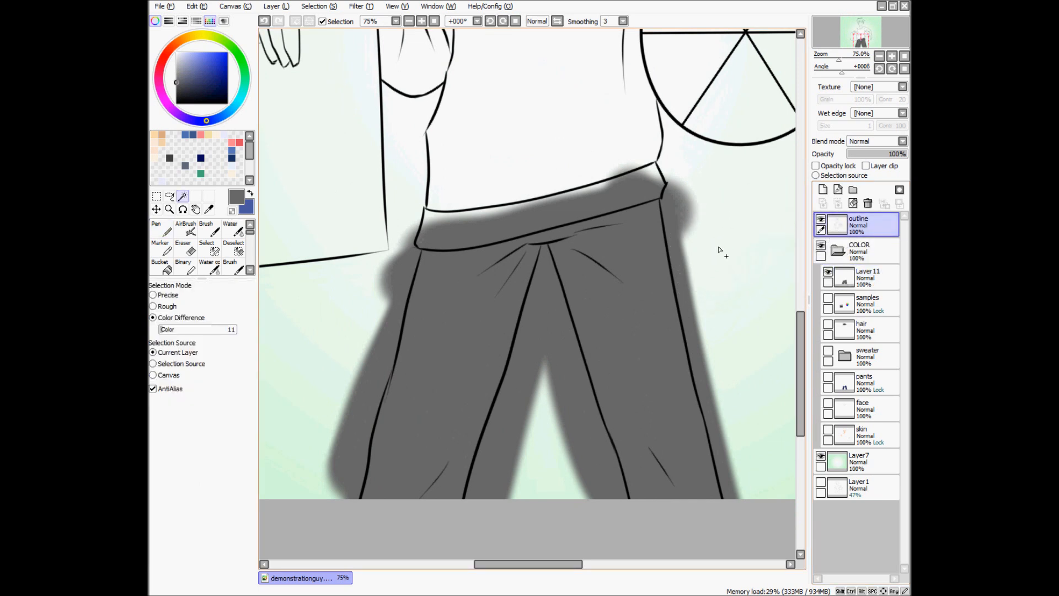
click(568, 159)
click(573, 197)
click(706, 276)
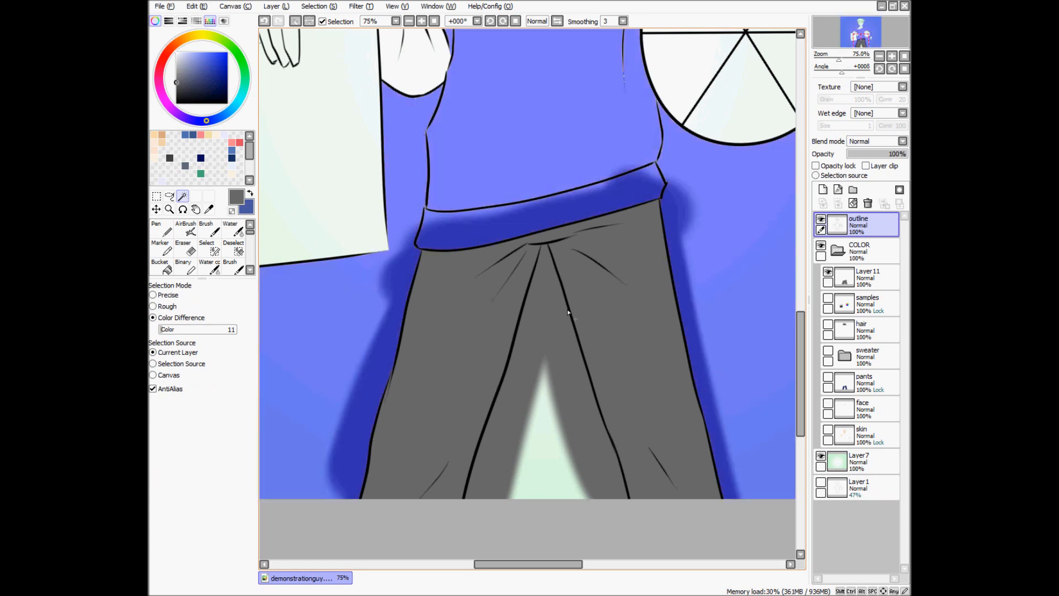
click(545, 348)
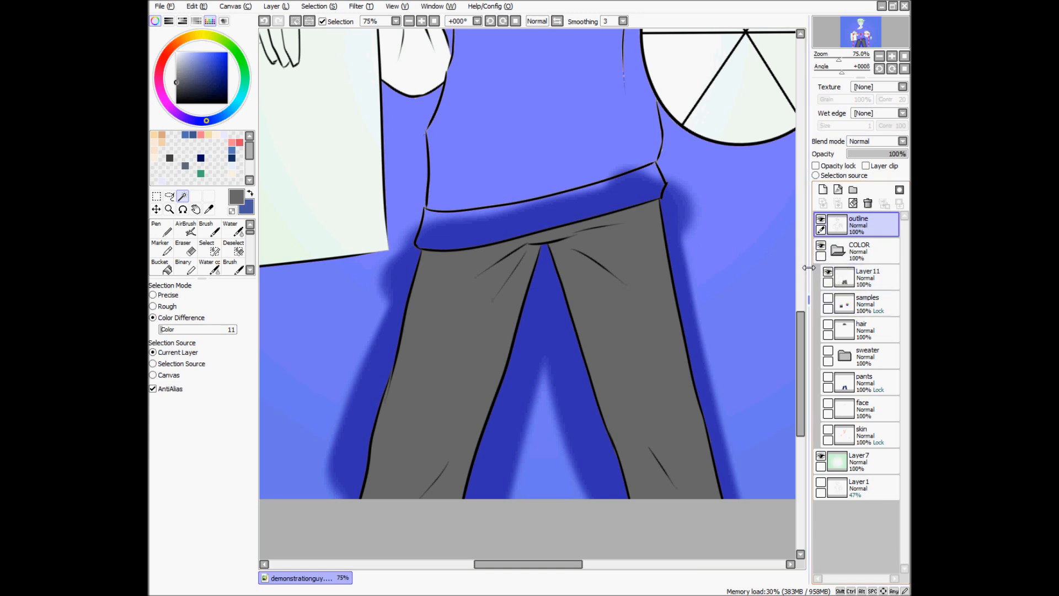
Inspect the selection's edge along the line art, change the Magic Wand mode to Precise, and clear the selection.
scroll(546, 207, up, 5)
scroll(529, 197, up, 1)
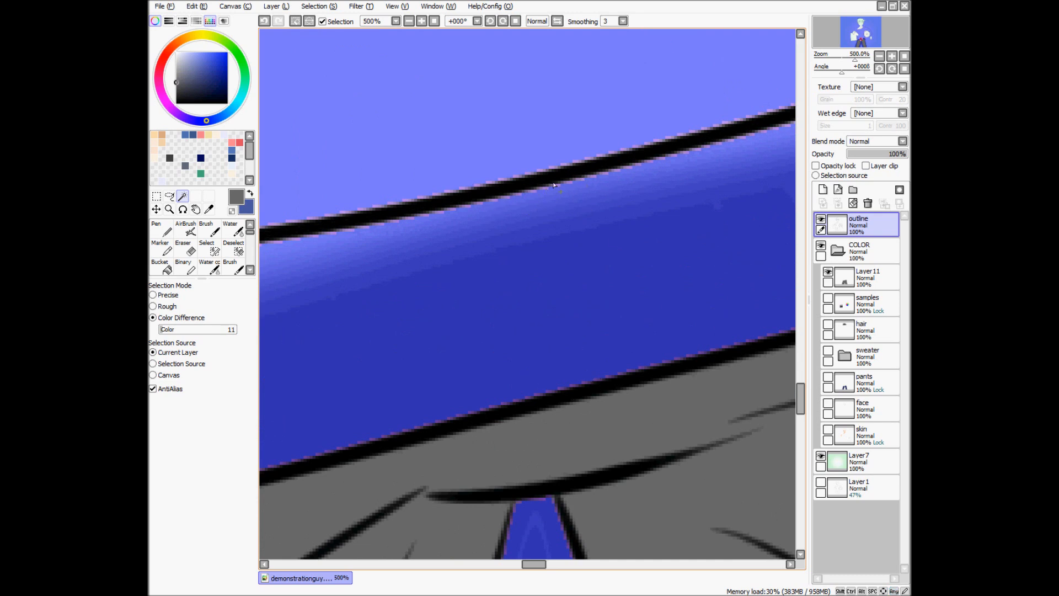
scroll(602, 188, down, 6)
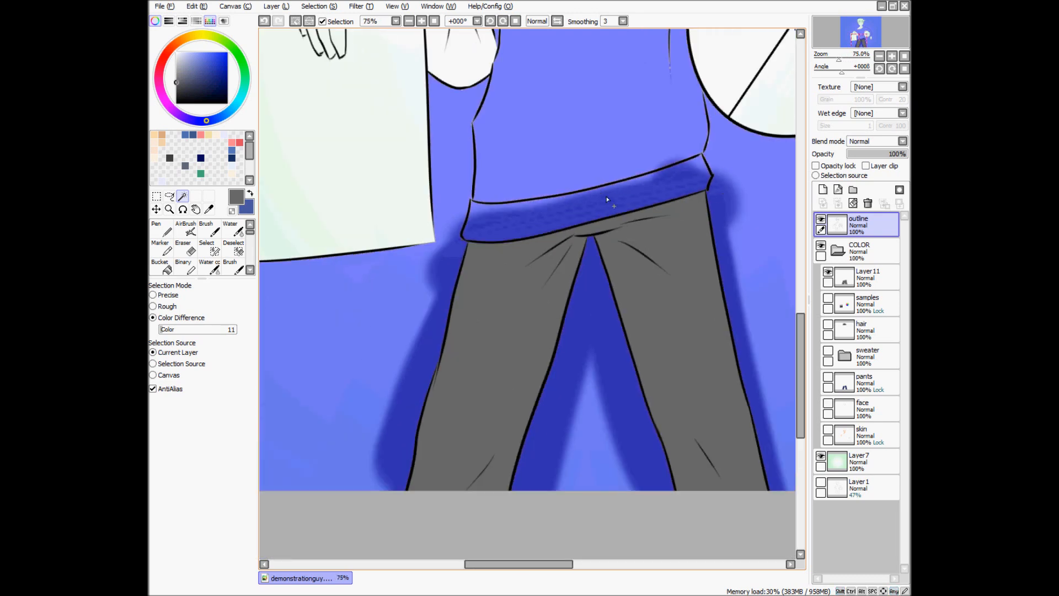
drag(615, 272, 596, 272)
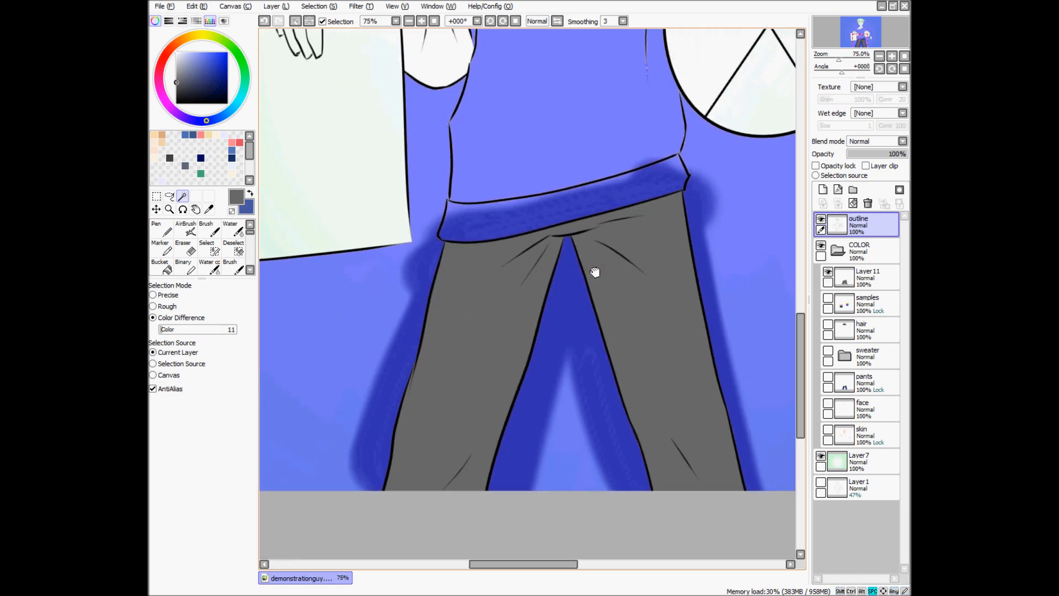
click(153, 296)
click(554, 251)
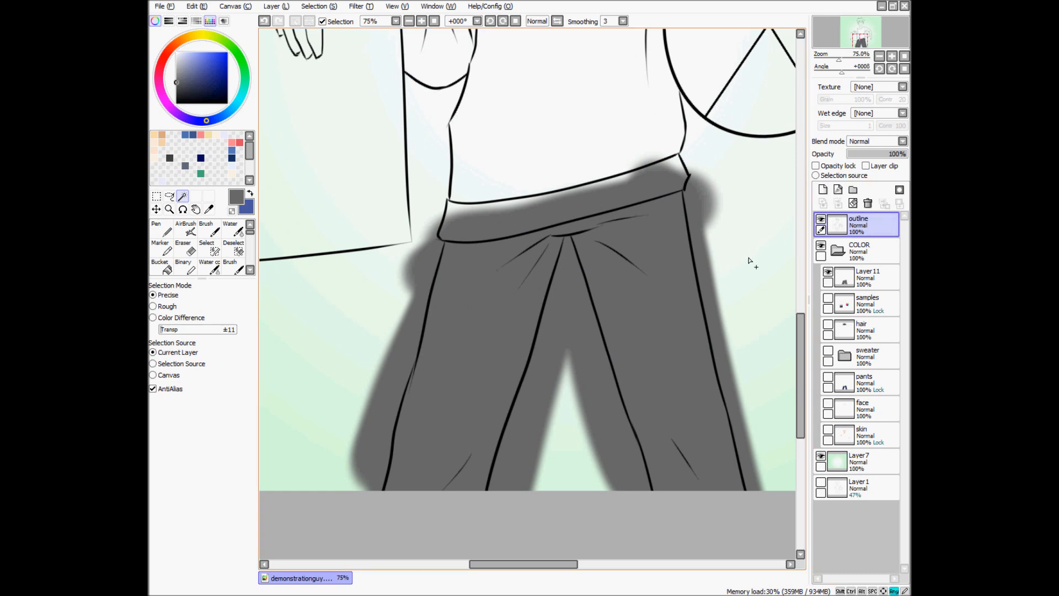
Reselect the background, sweater hem, sweater body and gap between the legs with the Magic Wand in Precise mode.
click(732, 262)
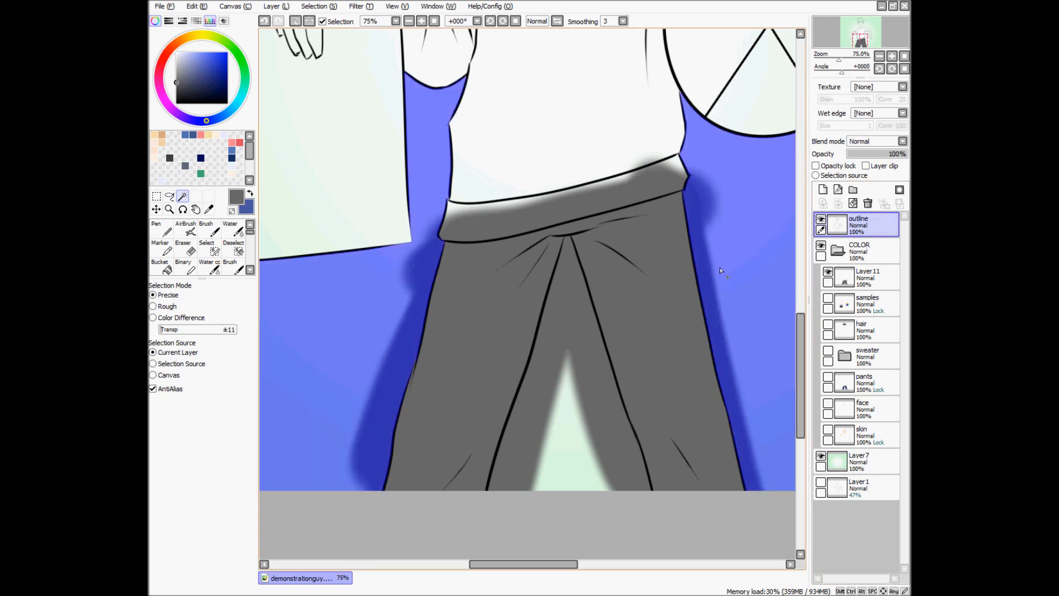
click(591, 199)
click(597, 160)
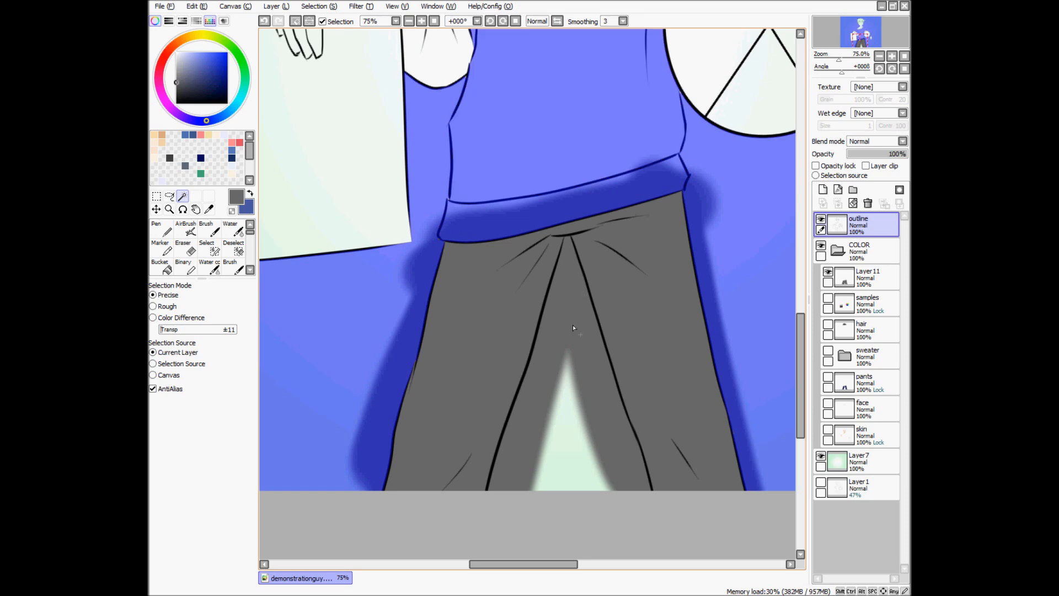
click(573, 325)
scroll(572, 229, up, 5)
scroll(595, 238, down, 5)
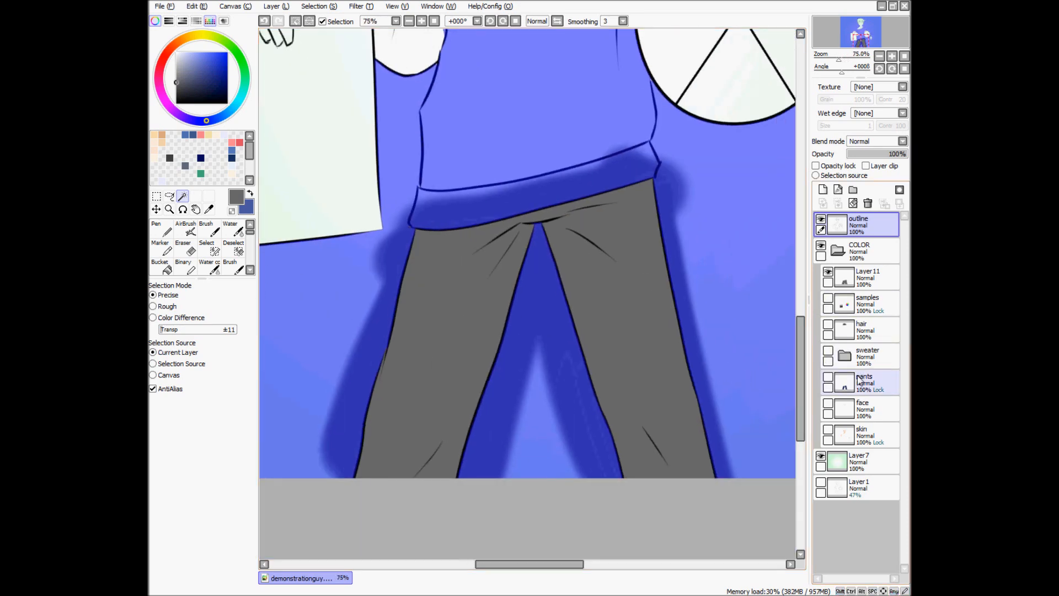
Make the grey-painted Layer11 active, and briefly hide and show it while keeping the selection.
click(845, 391)
click(846, 283)
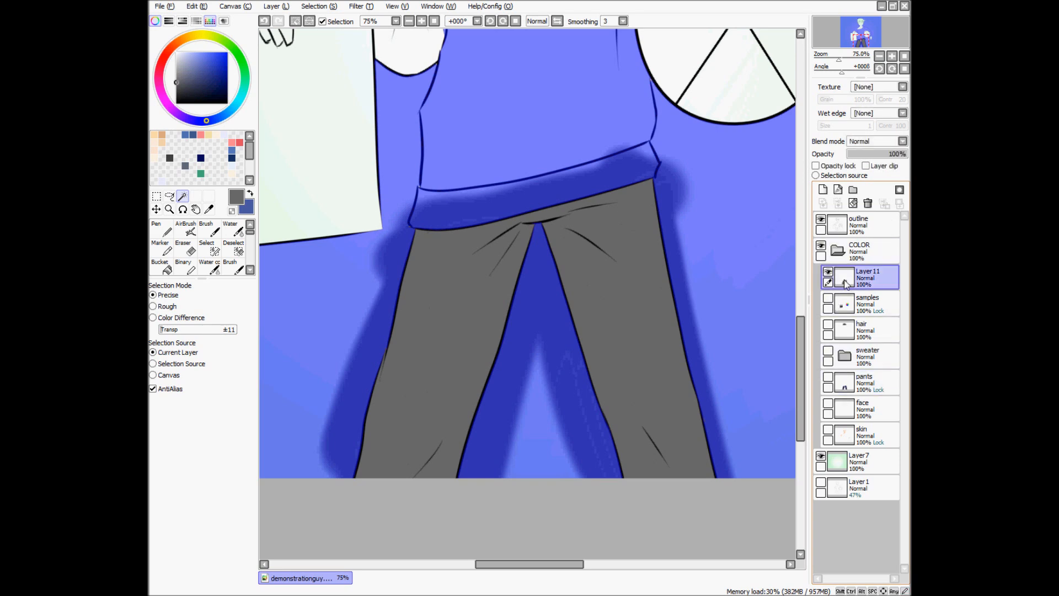
click(828, 273)
click(829, 273)
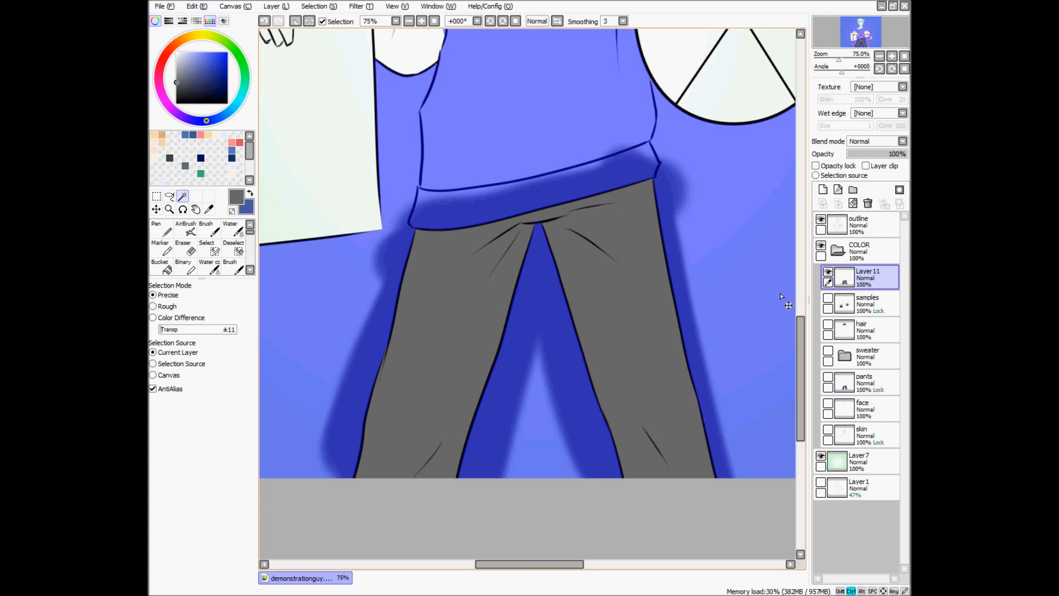
Clear the loose grey paint outside the pants from Layer11 within the current selection, and deselect.
key(ctrl+d)
key(ctrl+z)
key(ctrl+d)
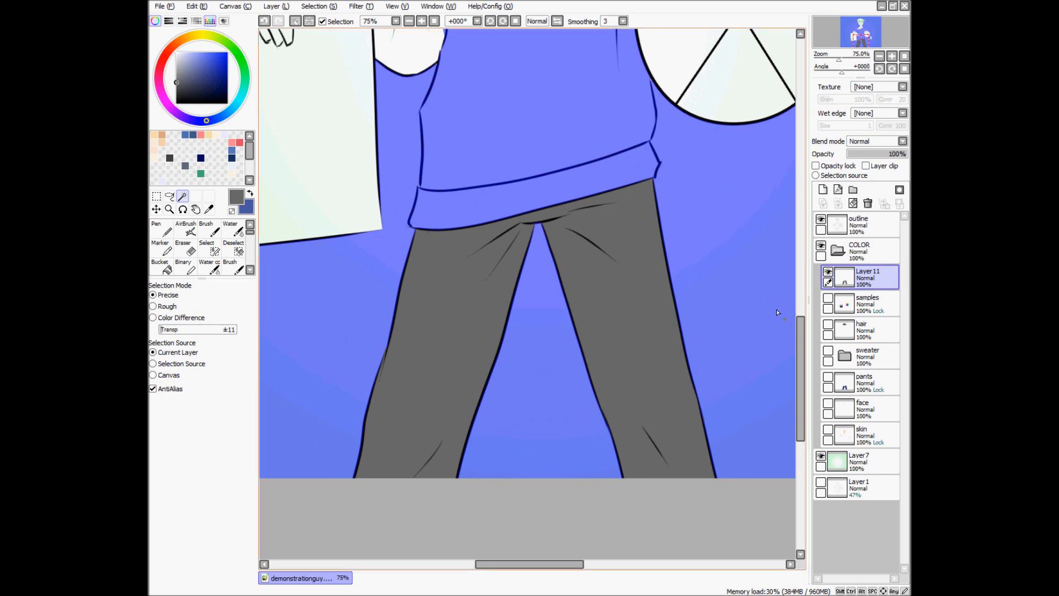
key(ctrl+d)
scroll(762, 303, down, 3)
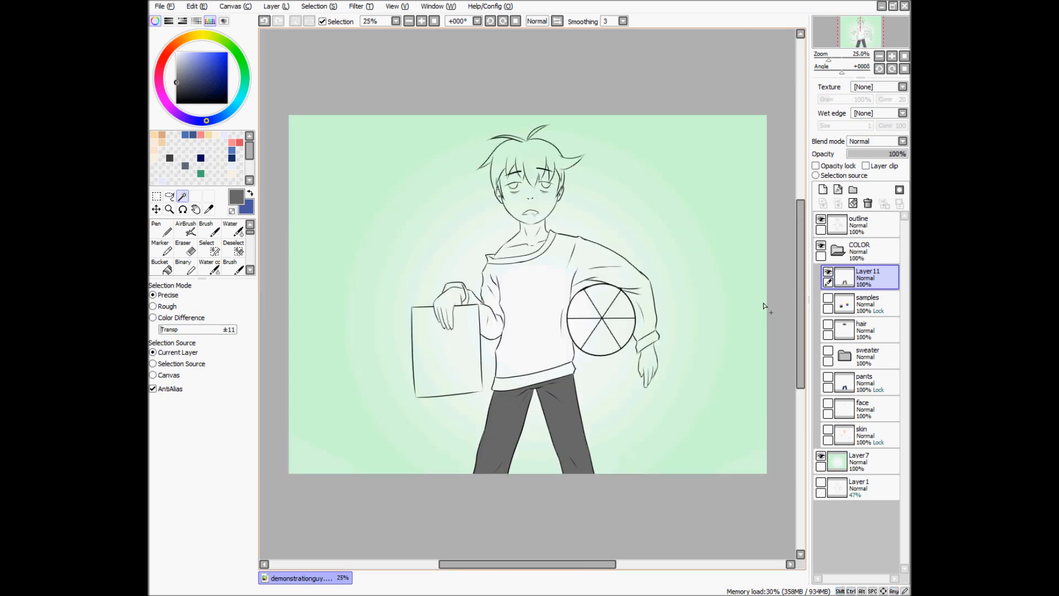
Delete Layer11 and show the samples, hair, sweater, pants, face and skin layers in the COLOR folder.
click(868, 203)
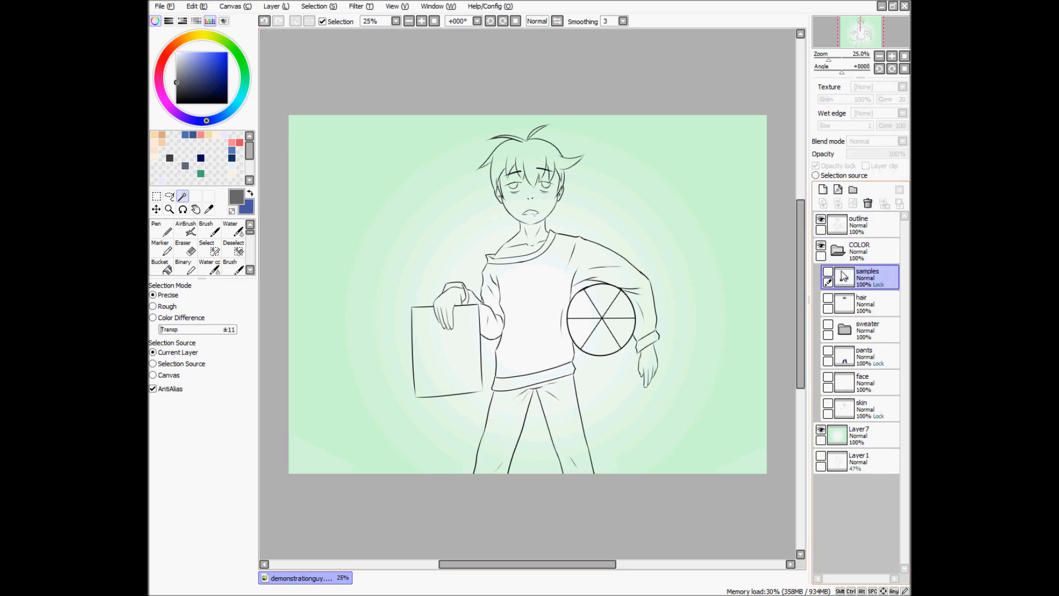
click(829, 272)
click(828, 299)
click(828, 325)
click(828, 351)
click(828, 377)
click(828, 404)
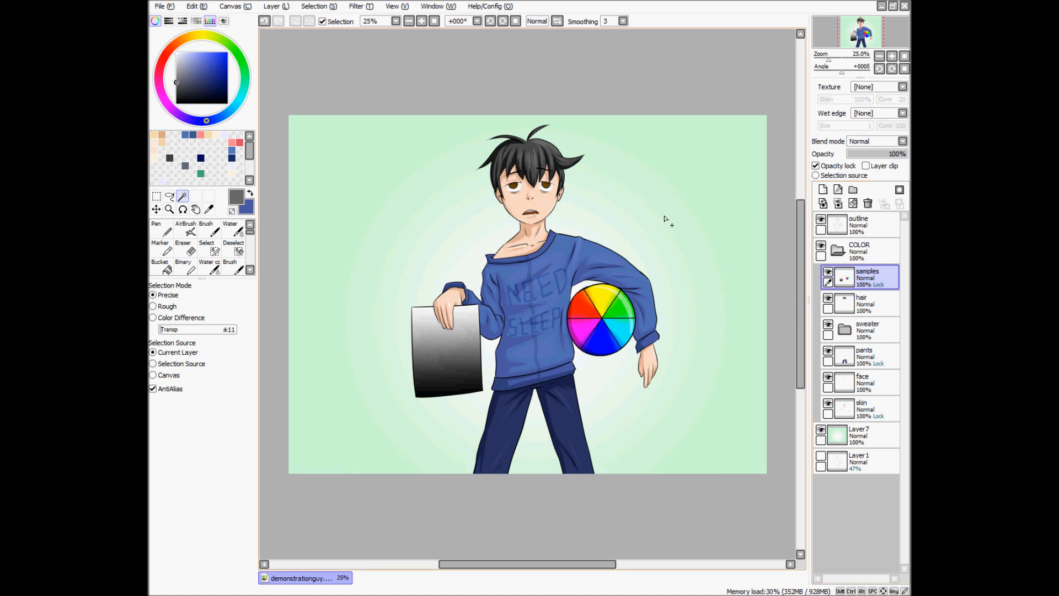
Load the hair layer's painted area as a selection, replace it with the sweater folder's area, and invert the selection.
ctrl+click(846, 304)
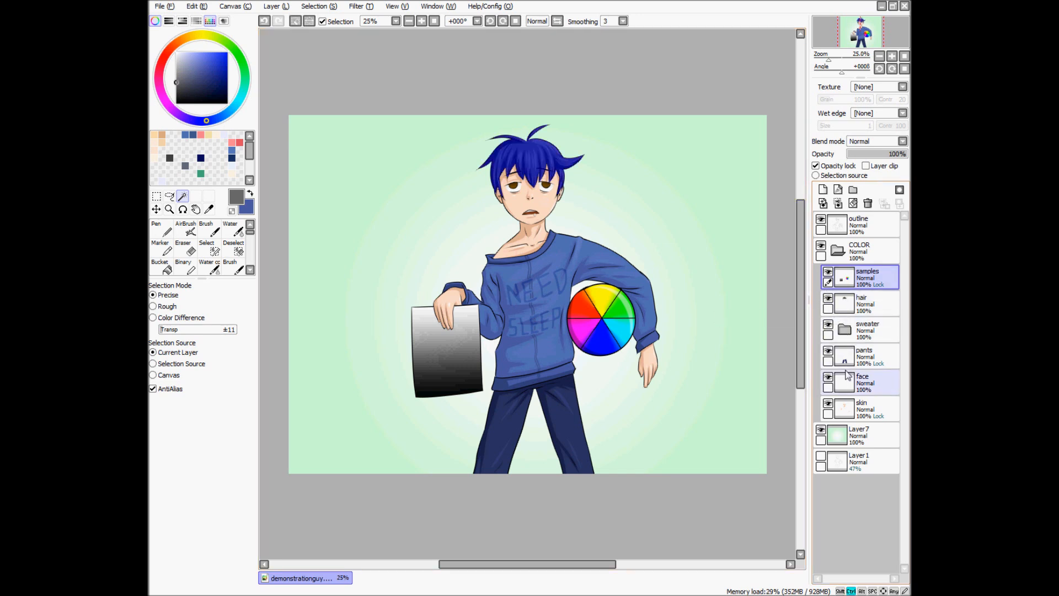
ctrl+click(847, 331)
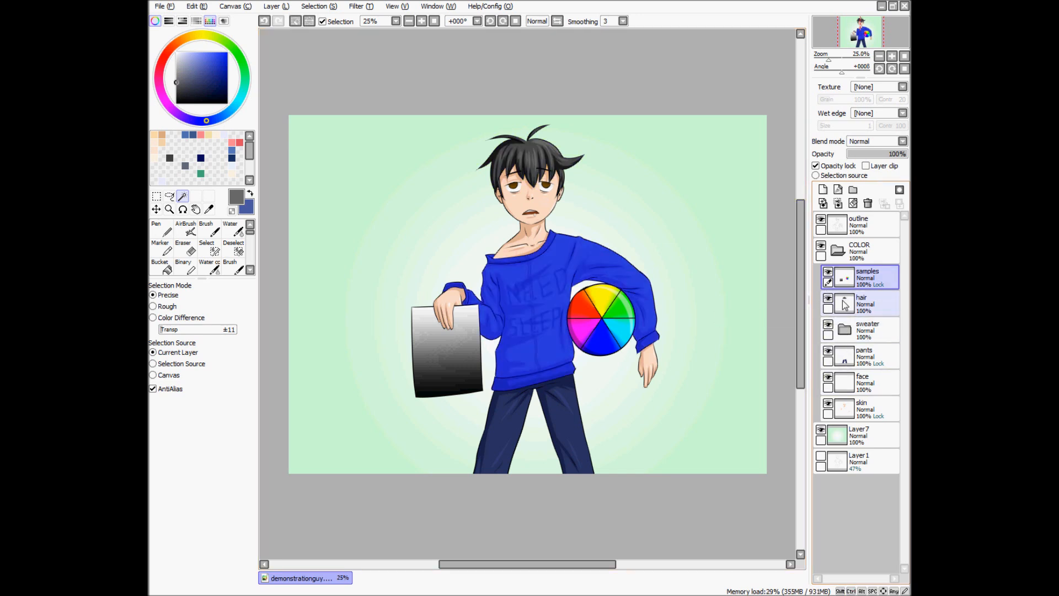
key(ctrl+i)
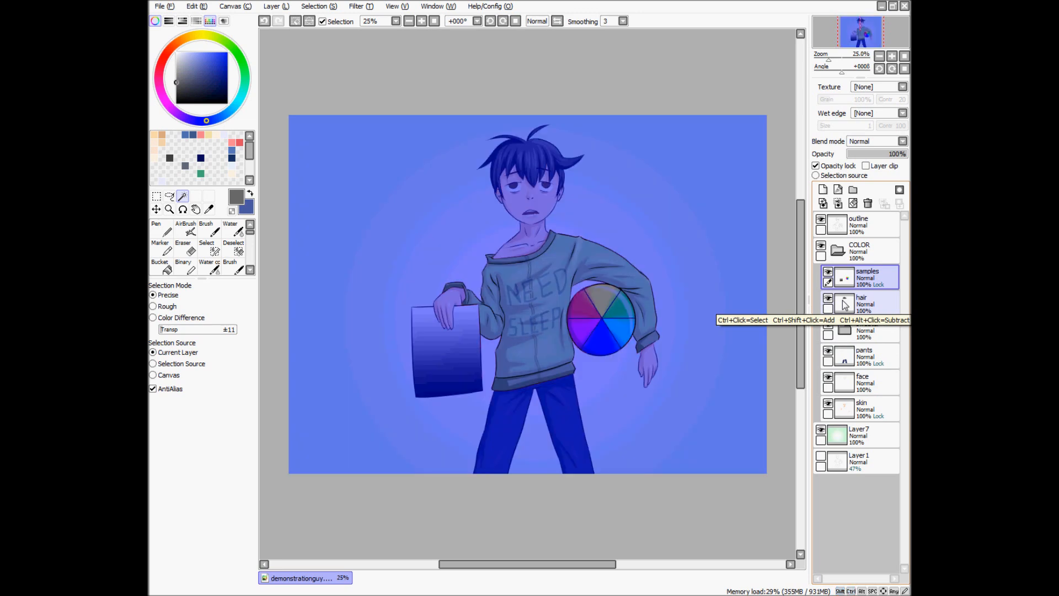
Hide the sweater folder and invert the selection repeatedly between the sweater shape and everything around it.
click(828, 326)
click(829, 326)
click(829, 326)
key(ctrl+shift+i)
key(ctrl+shift+i)
key(ctrl+shift+i)
key(ctrl+shift+i)
key(ctrl+shift+i)
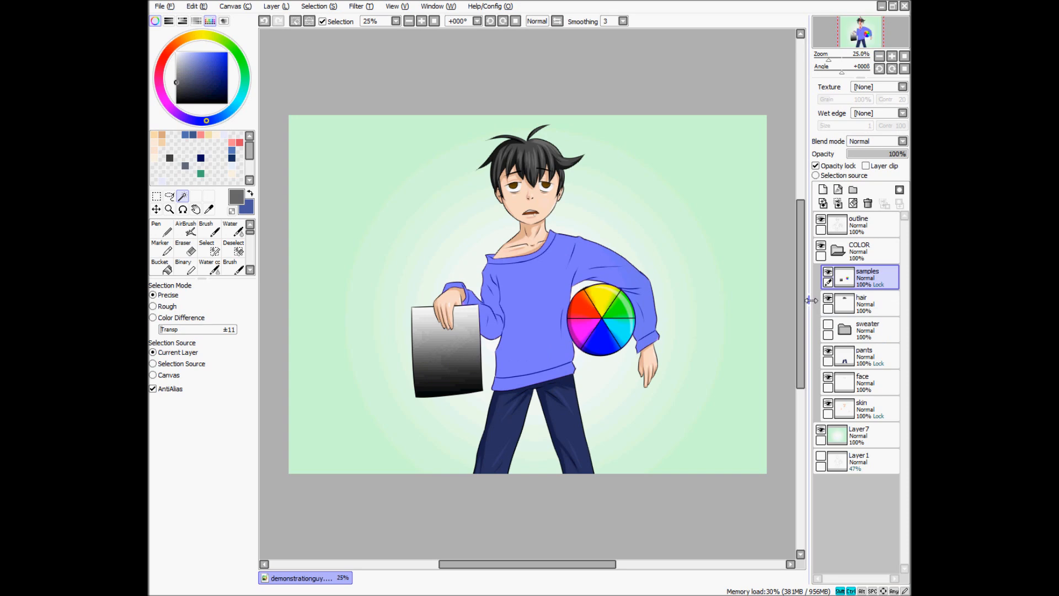
key(ctrl+shift+i)
key(ctrl+shift+i)
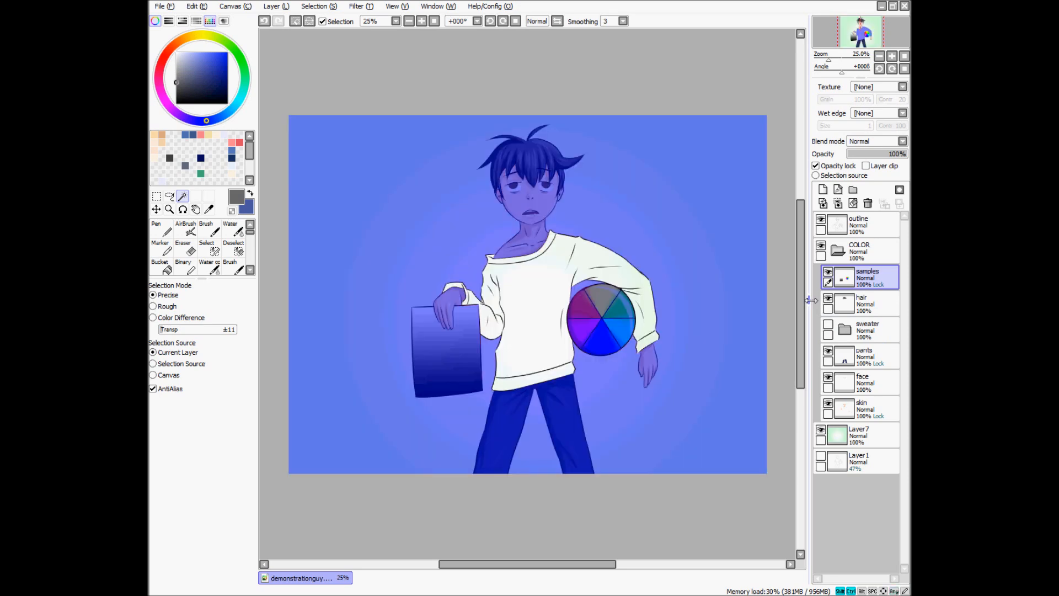
Clear the sweater-shaped selection and show the sweater folder again.
key(ctrl+d)
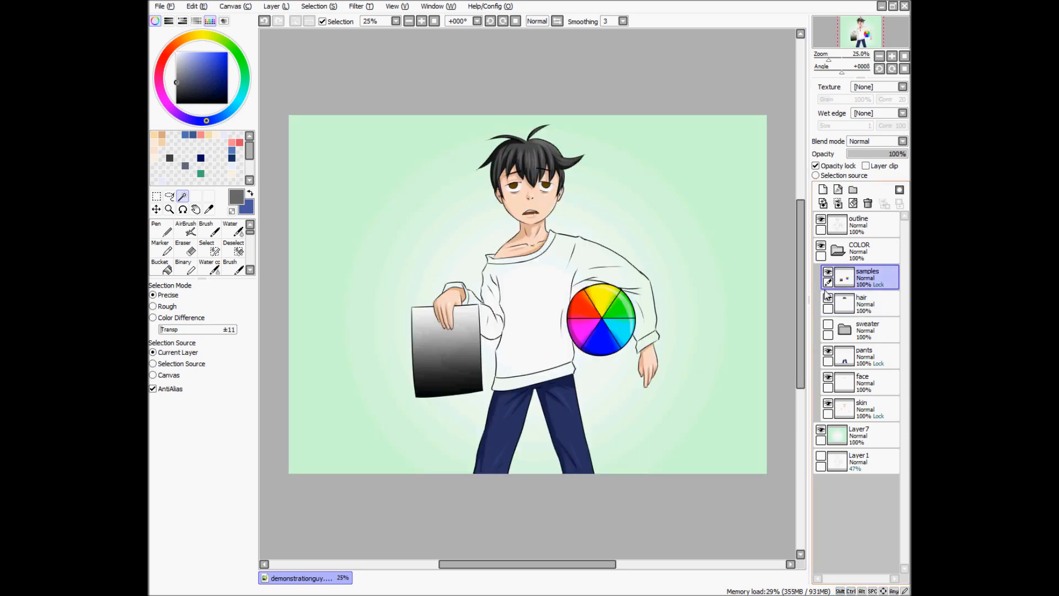
drag(801, 324, 800, 325)
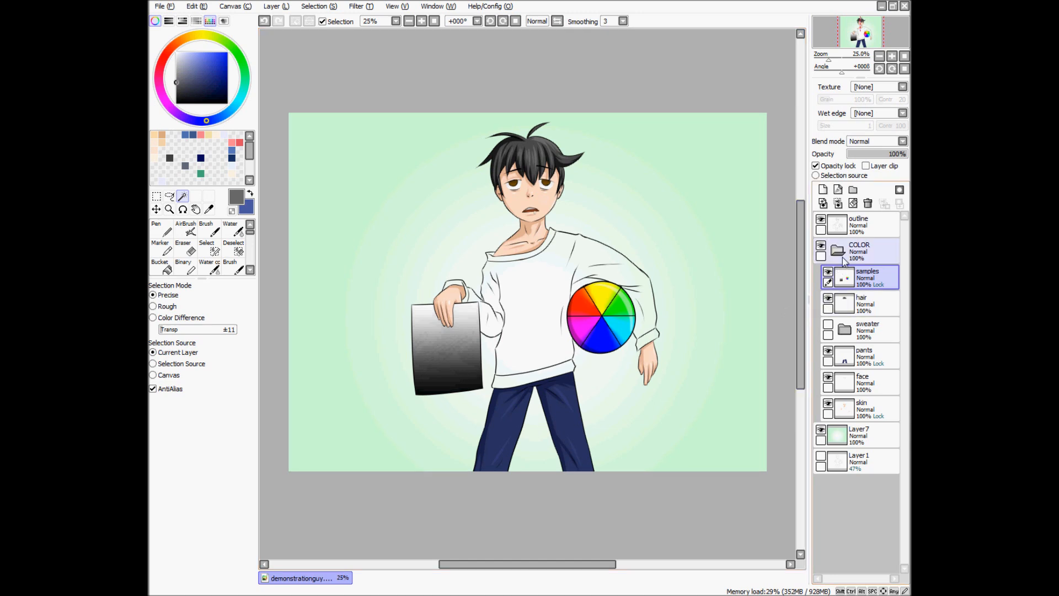
click(829, 325)
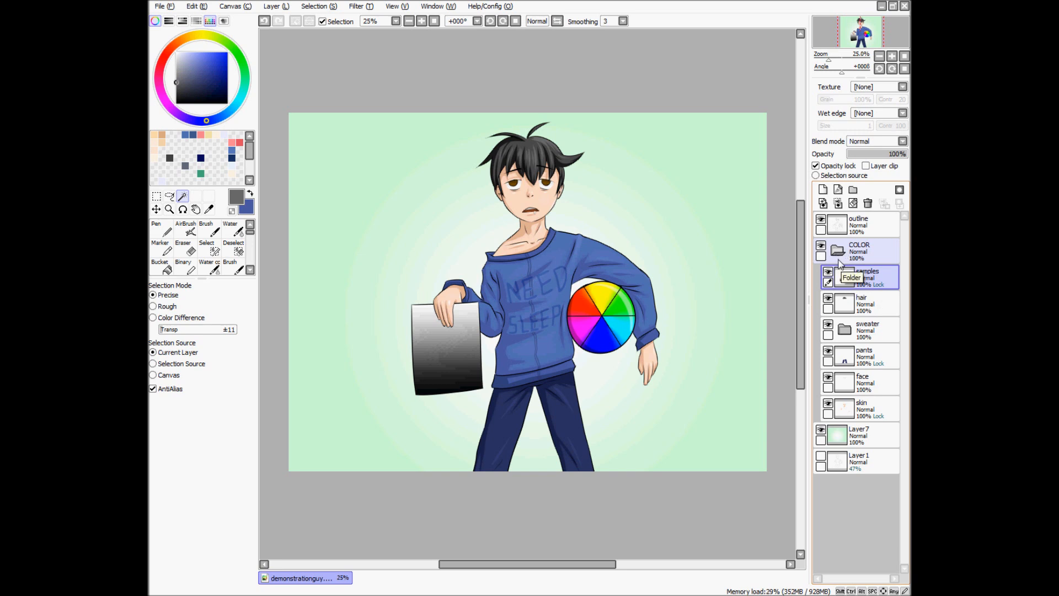
Collapse and hide the COLOR folder, and make the outline layer active.
click(860, 249)
click(837, 250)
click(860, 225)
click(822, 247)
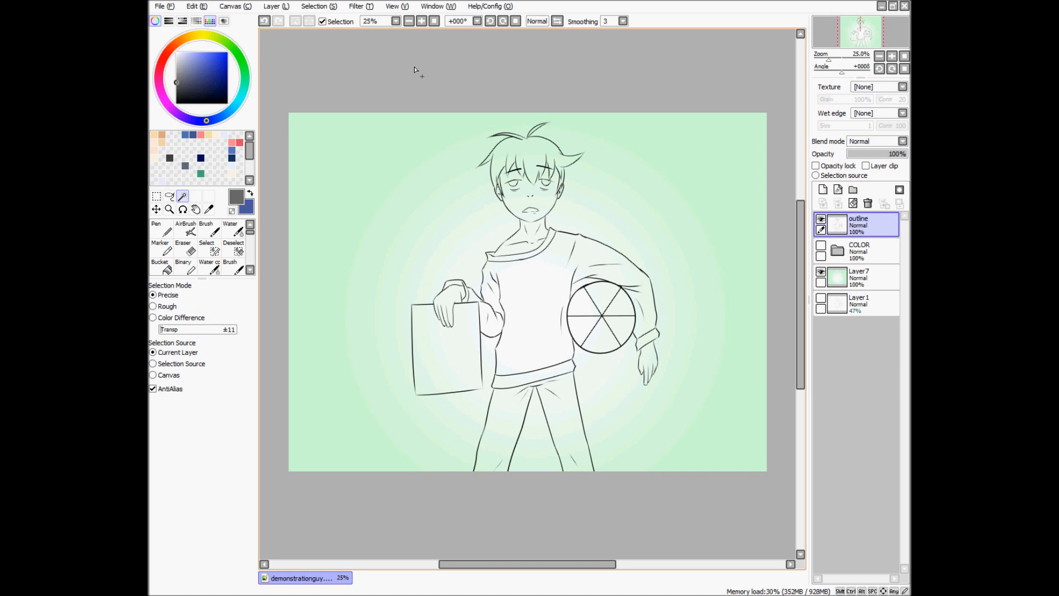
click(322, 6)
mouse_move(287, 9)
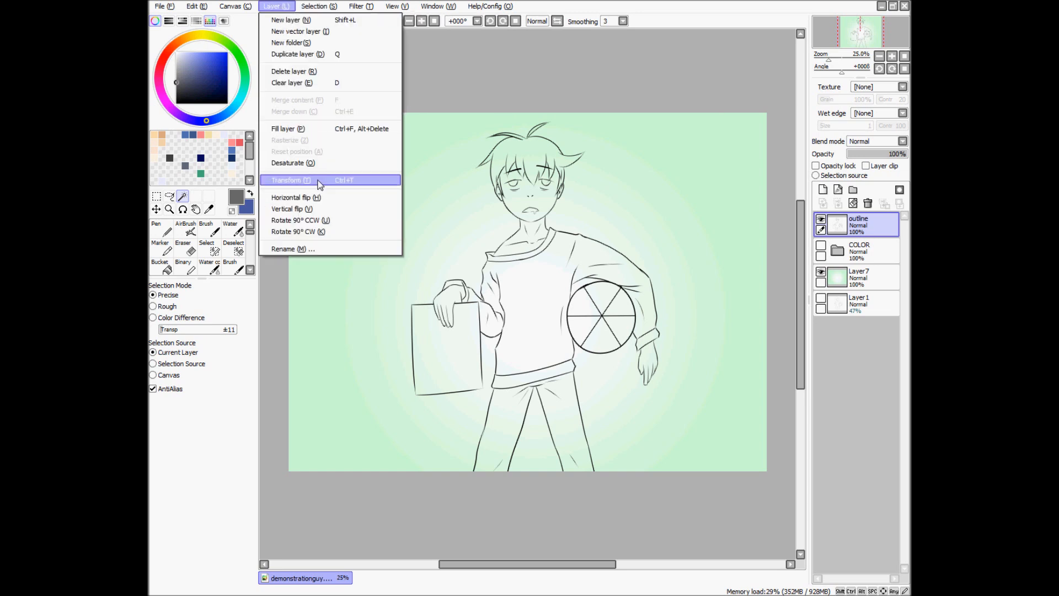
click(508, 84)
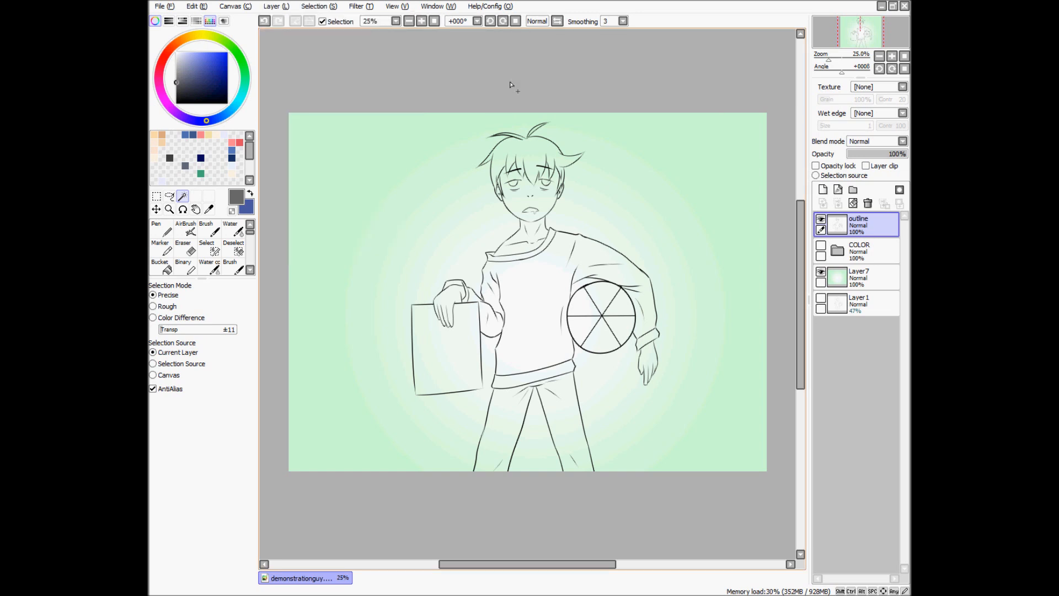
click(861, 252)
click(858, 277)
click(857, 252)
click(856, 225)
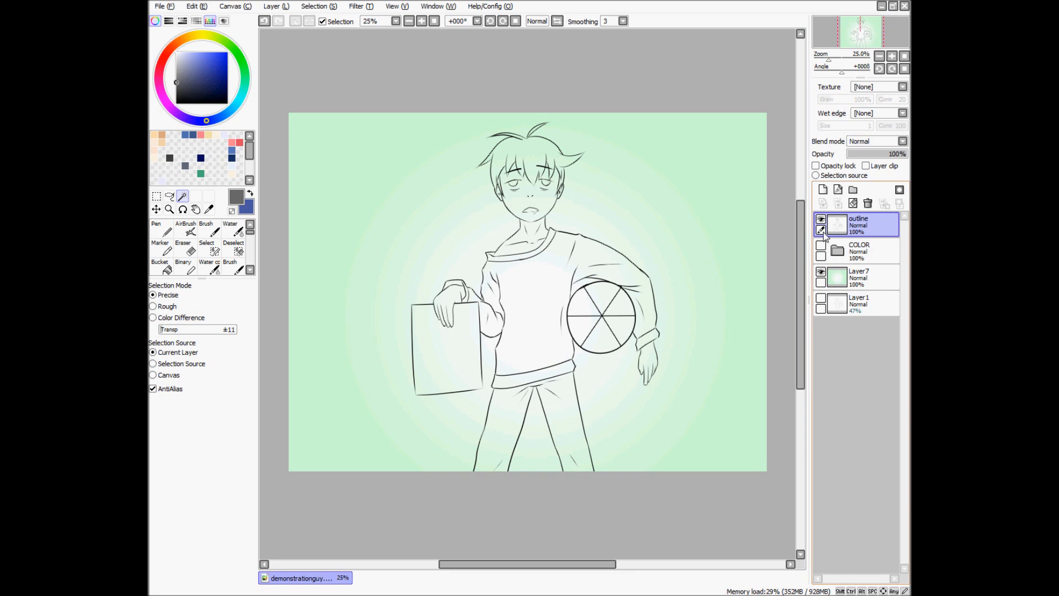
Try moving the whole outline drawing slightly upward with Transform, and cancel the change.
key(ctrl)
key(ctrl+t)
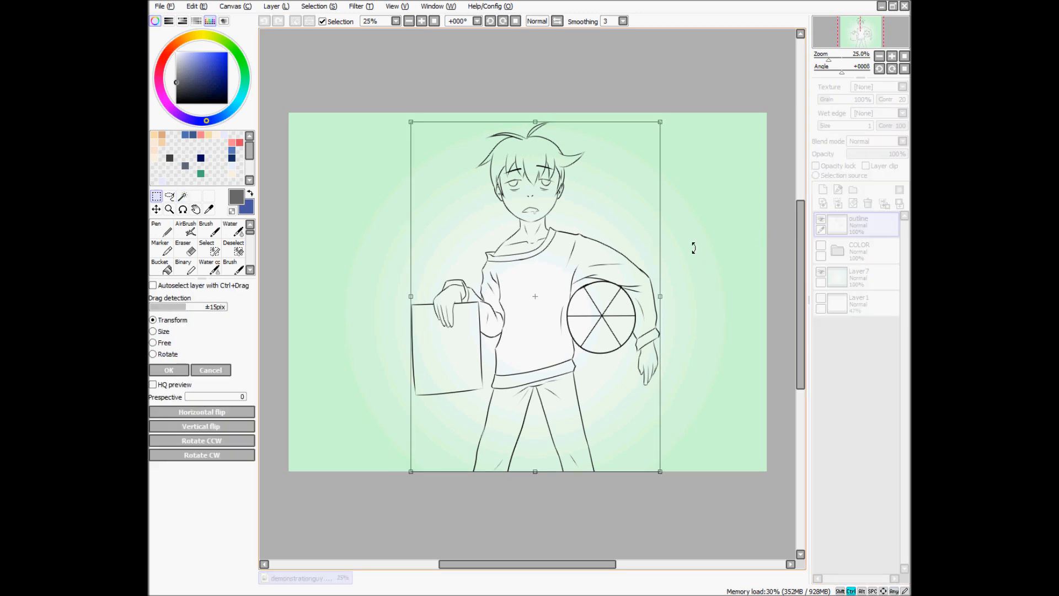
mouse_move(560, 320)
mouse_down()
mouse_move(624, 273)
mouse_move(596, 366)
mouse_move(596, 309)
mouse_move(558, 299)
mouse_up()
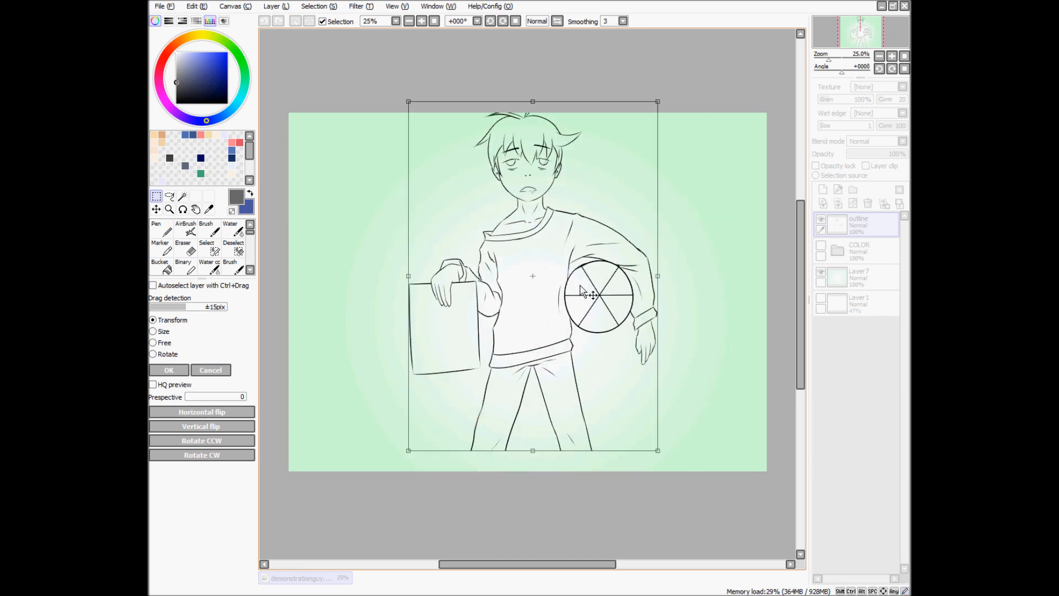
key(Escape)
Lasso a freeform area around the head and the arm beside the wheel, and switch to the Magic Wand.
click(169, 196)
mouse_move(631, 166)
mouse_down()
mouse_move(503, 90)
mouse_move(516, 219)
mouse_move(678, 296)
mouse_move(590, 353)
mouse_move(692, 172)
mouse_up()
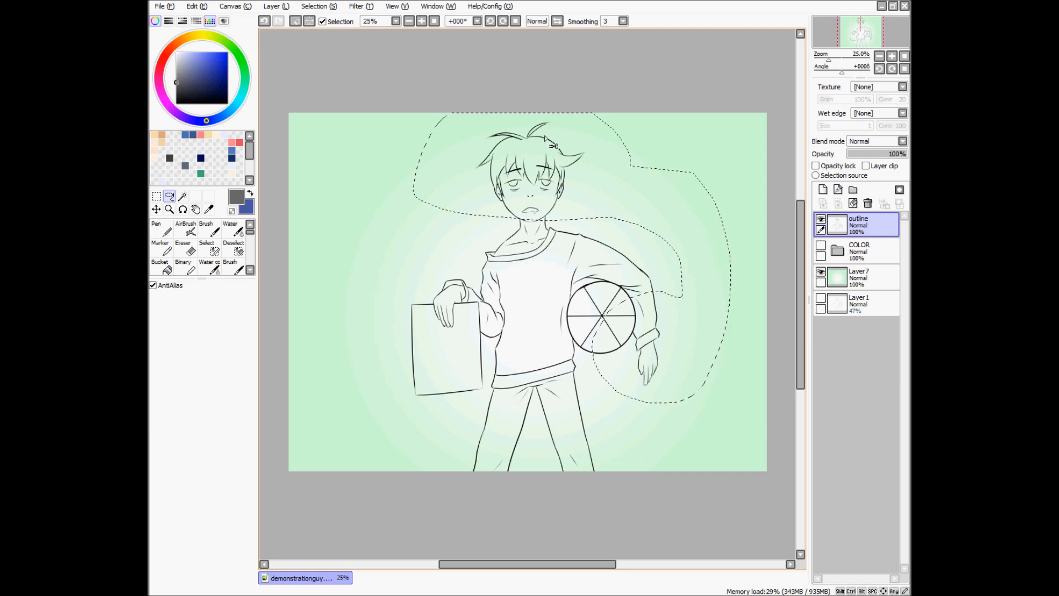
key(w)
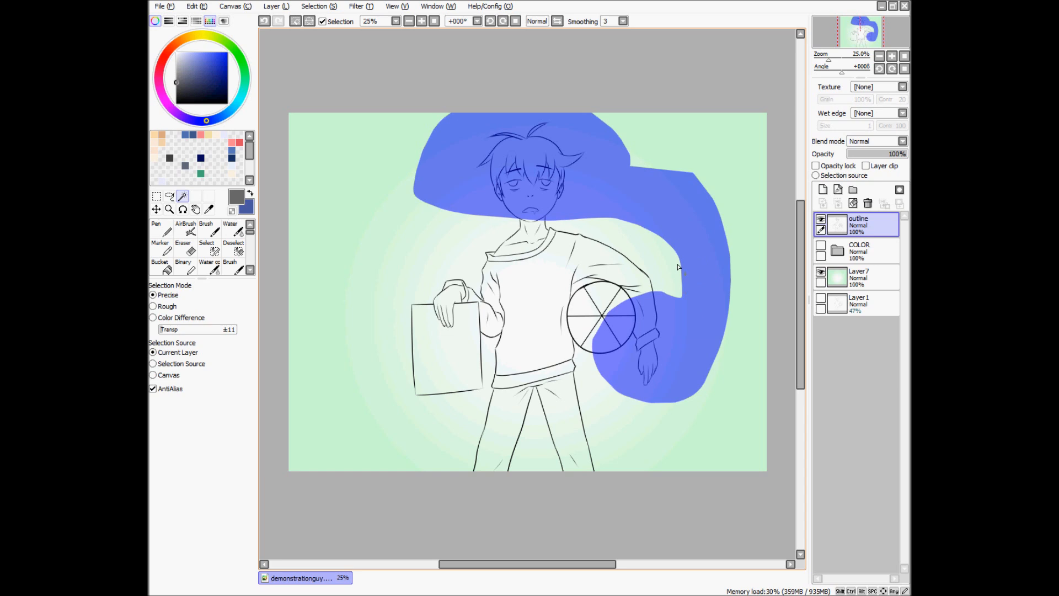
Try moving only the lassoed part of the outline with Transform, and clear the selection.
key(ctrl+t)
mouse_move(604, 276)
mouse_down()
mouse_move(679, 245)
mouse_move(710, 305)
mouse_move(665, 232)
mouse_move(703, 279)
mouse_move(656, 234)
mouse_move(673, 262)
mouse_move(697, 265)
mouse_move(611, 251)
mouse_move(533, 285)
mouse_move(602, 278)
mouse_up()
key(Return)
key(ctrl+d)
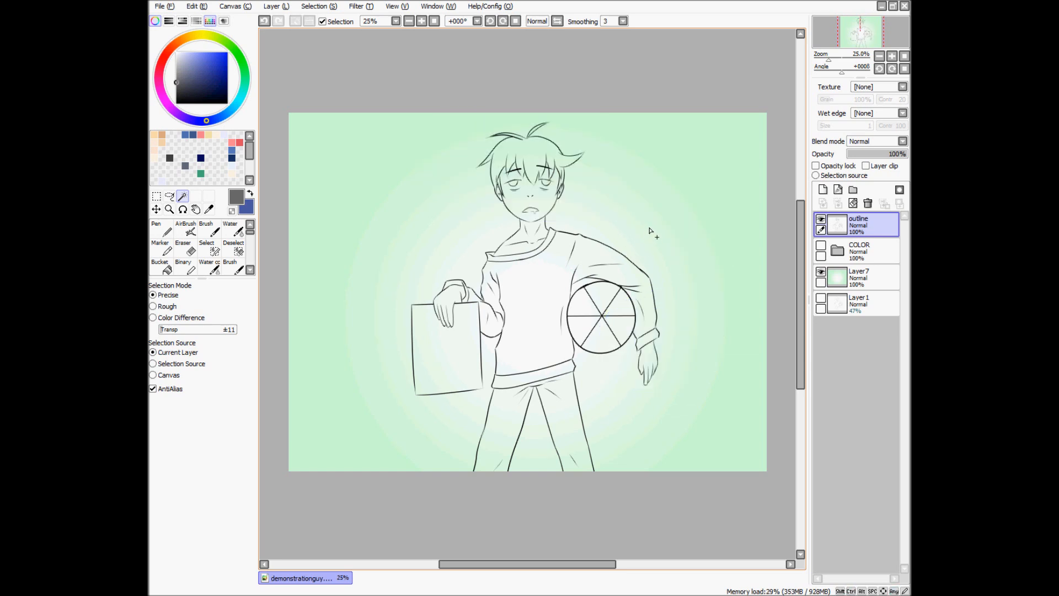
Try stretching the outline wider and squashing its height with Transform, and cancel the change.
key(ctrl+t)
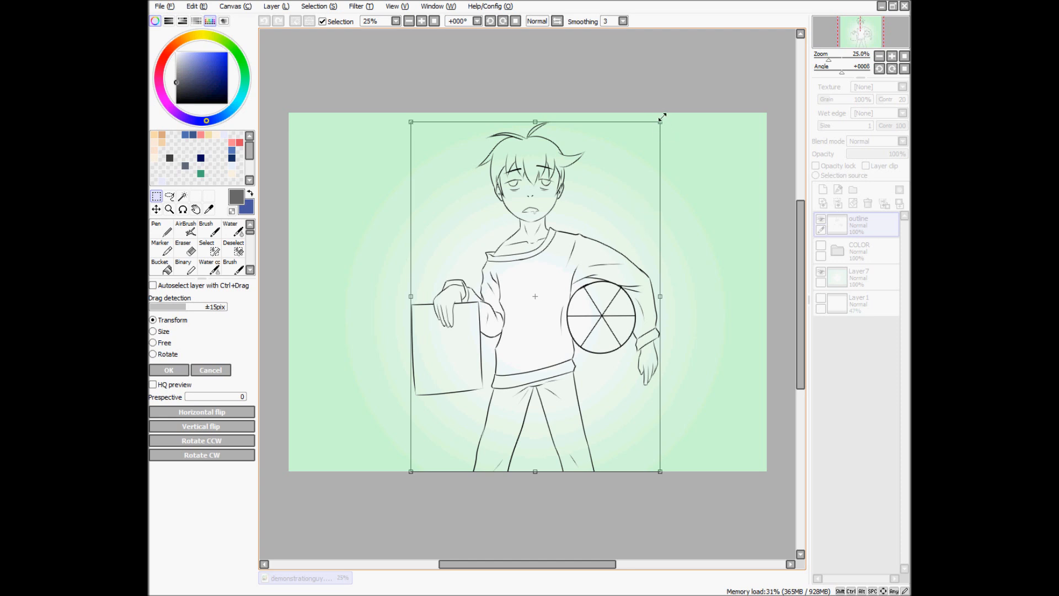
mouse_move(661, 121)
mouse_down()
mouse_move(610, 135)
mouse_move(565, 274)
mouse_move(702, 300)
mouse_move(683, 145)
mouse_move(541, 204)
mouse_move(700, 230)
mouse_move(594, 139)
mouse_move(554, 183)
mouse_move(657, 303)
mouse_move(702, 175)
mouse_move(736, 158)
mouse_up()
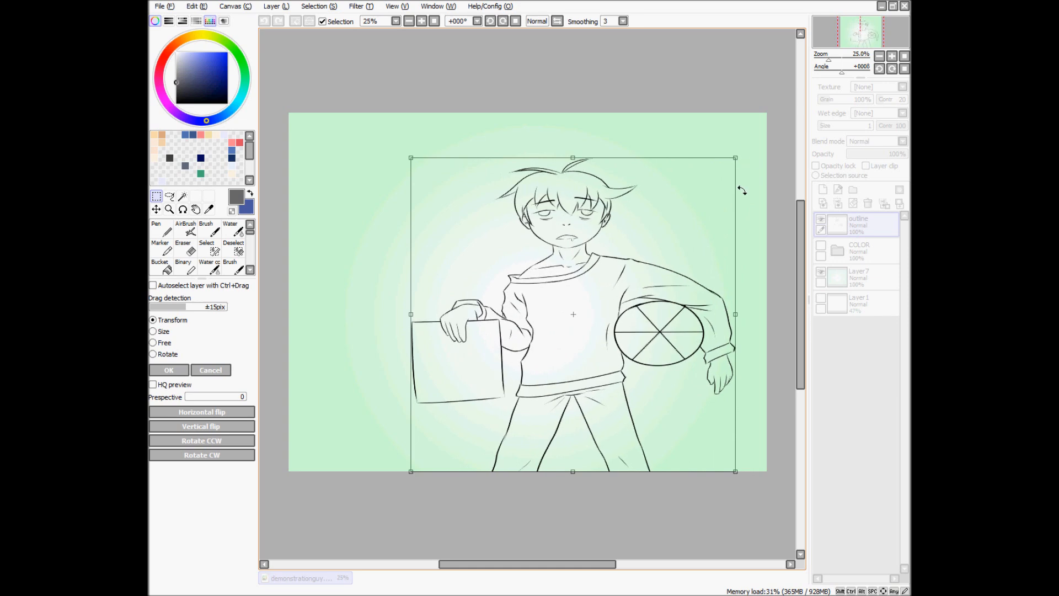
mouse_move(572, 158)
mouse_down()
mouse_move(574, 134)
mouse_move(568, 262)
mouse_move(517, 176)
mouse_move(557, 248)
mouse_up()
mouse_move(412, 349)
mouse_down()
mouse_move(386, 351)
mouse_move(426, 349)
mouse_up()
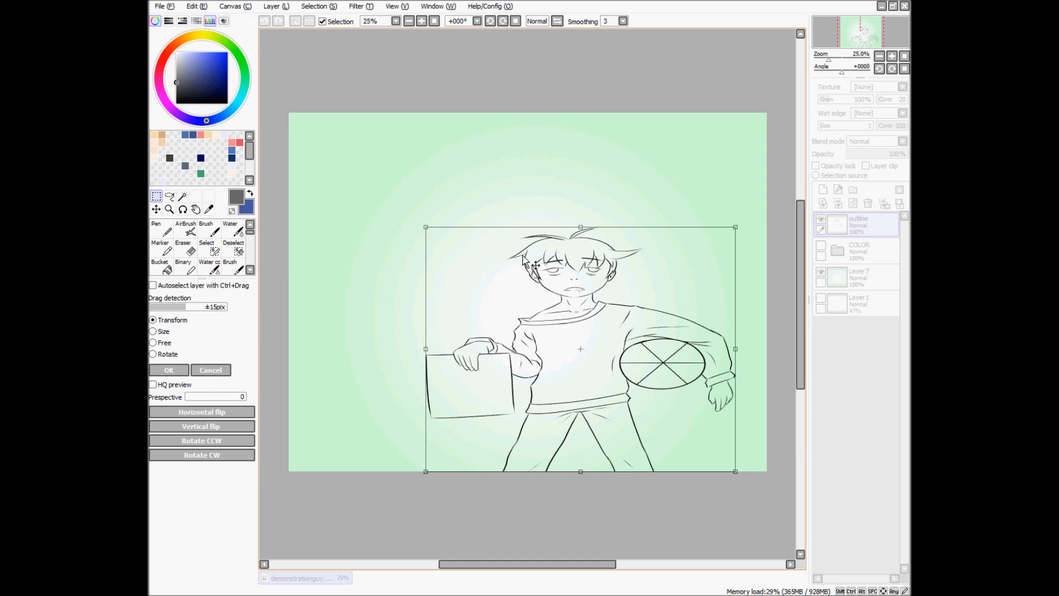
key(Escape)
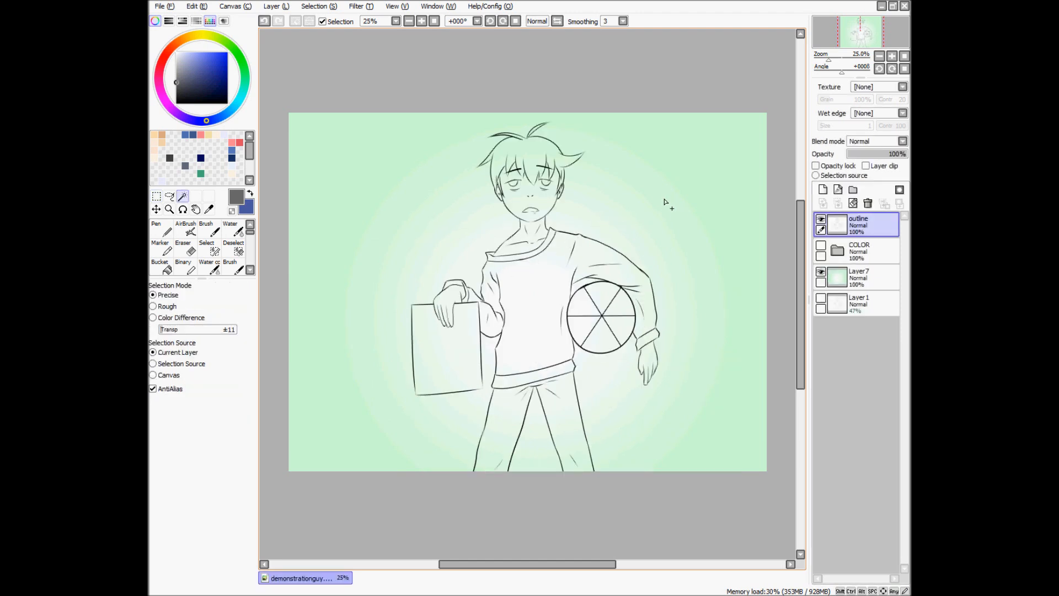
Try scaling the outline down with its proportions kept using Transform, without keeping the result.
key(ctrl+t)
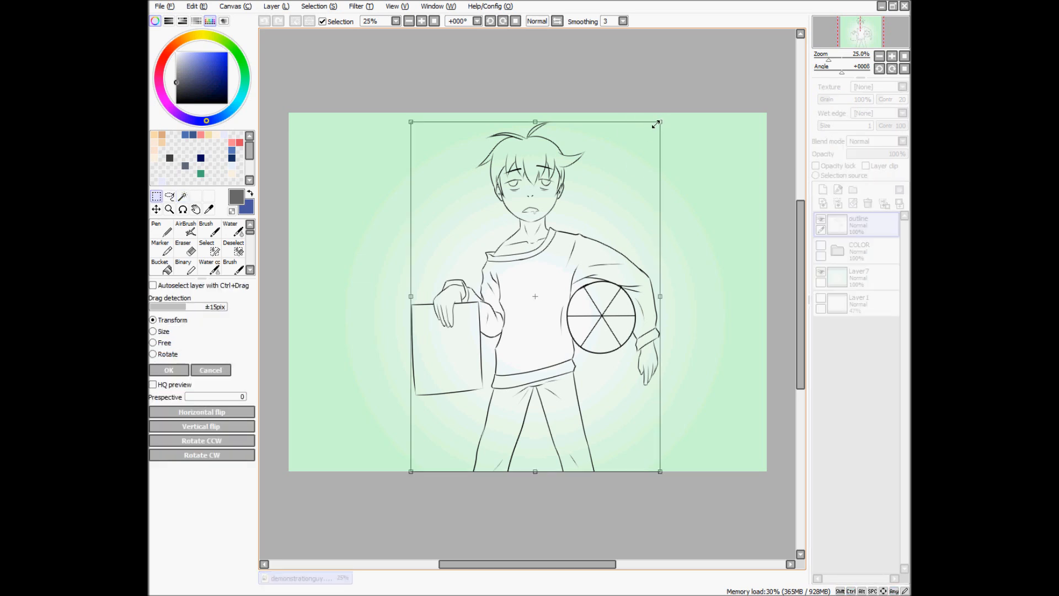
key(shift)
mouse_move(659, 121)
mouse_down()
mouse_move(469, 265)
mouse_move(480, 293)
mouse_move(662, 159)
mouse_move(701, 106)
mouse_move(563, 247)
mouse_move(670, 162)
mouse_up()
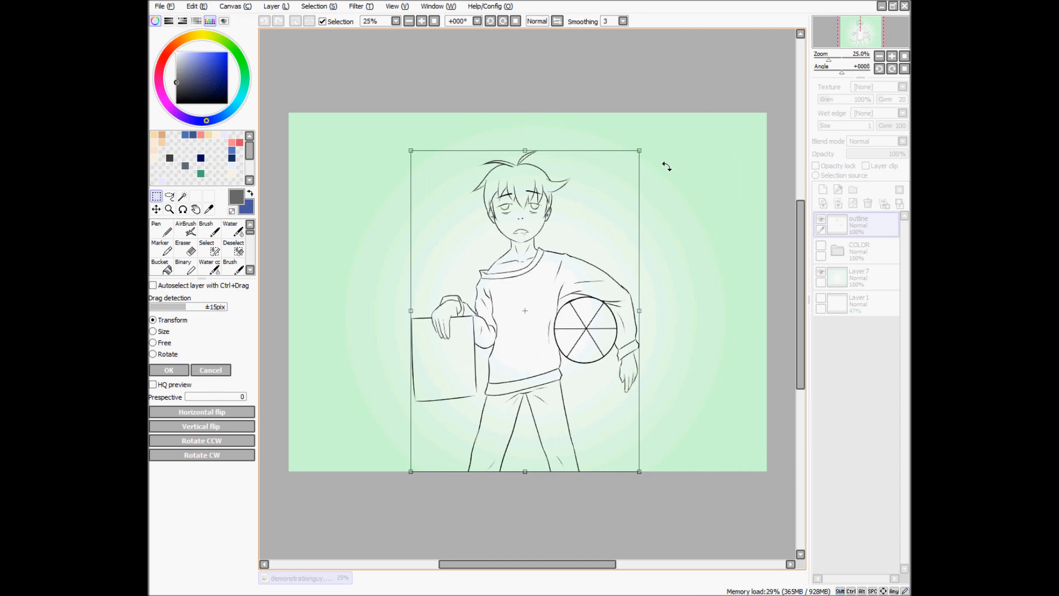
key(Return)
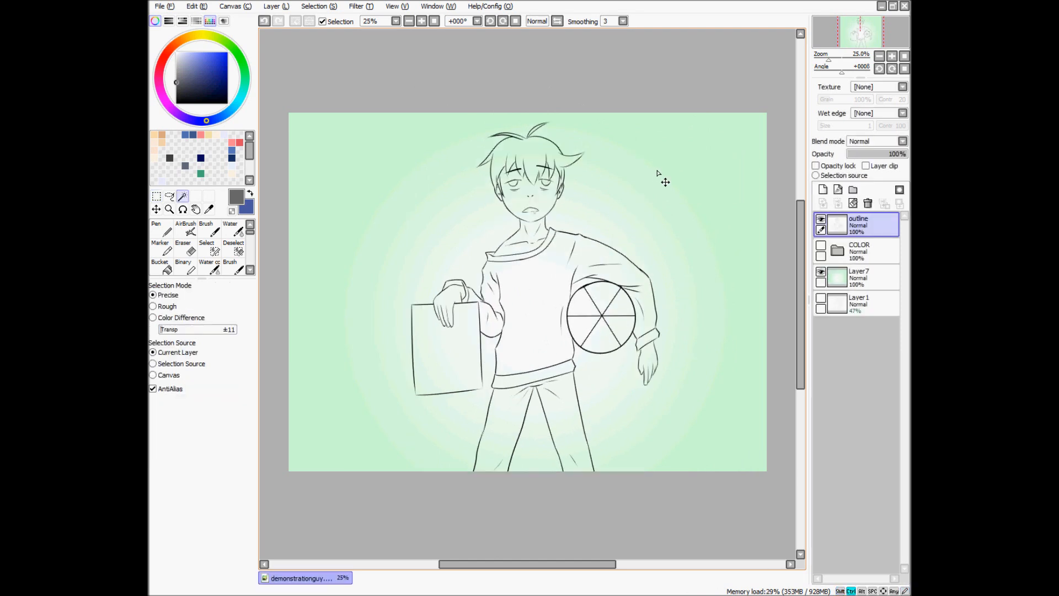
Try skewing the outline by shifting the upper edge of its Transform box sideways and down, and cancel it.
key(ctrl+t)
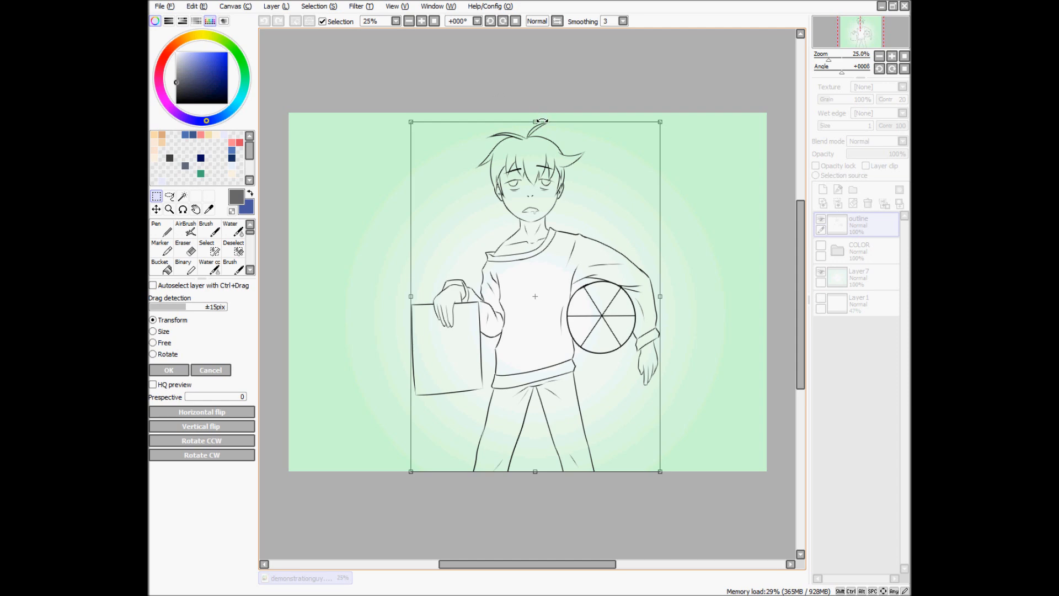
key(ctrl)
mouse_move(535, 124)
mouse_down()
mouse_move(619, 161)
mouse_move(426, 234)
mouse_move(655, 253)
mouse_move(546, 369)
mouse_move(507, 204)
mouse_move(485, 300)
mouse_move(674, 246)
mouse_move(438, 218)
mouse_move(450, 190)
mouse_move(486, 237)
mouse_move(574, 154)
mouse_move(541, 177)
mouse_move(527, 159)
mouse_move(433, 161)
mouse_move(390, 236)
mouse_move(386, 279)
mouse_move(428, 305)
mouse_move(563, 287)
mouse_move(624, 293)
mouse_move(601, 261)
mouse_move(646, 252)
mouse_up()
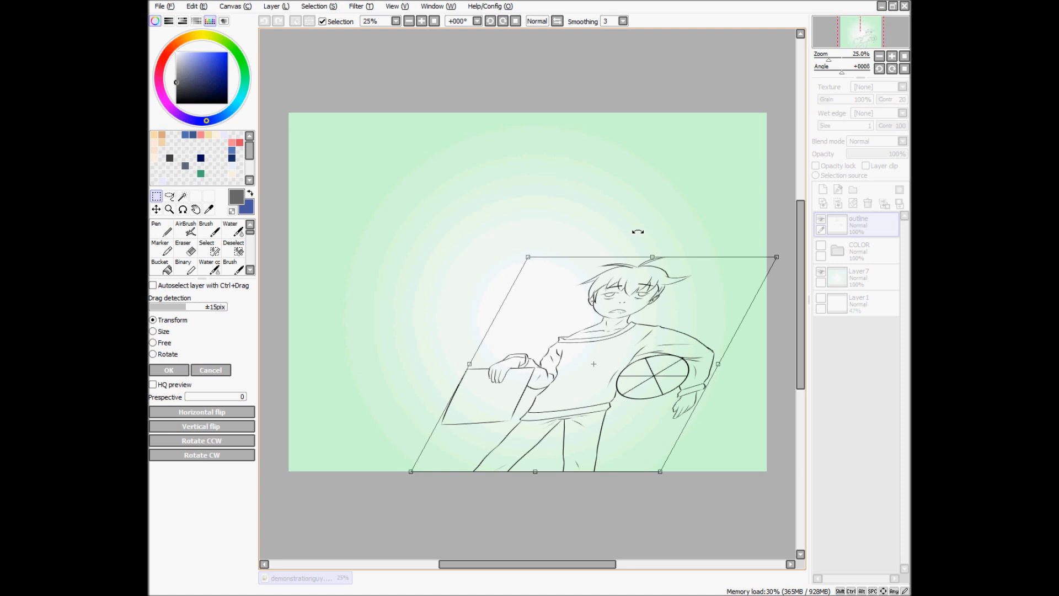
key(Escape)
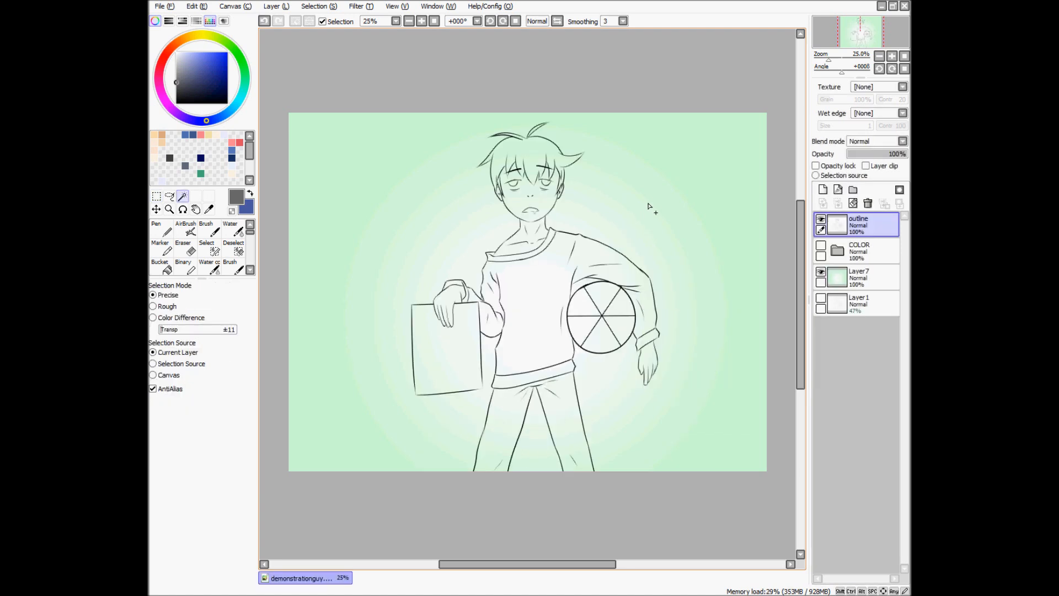
Try tapering the outline by pulling both upper corners of its Transform box inward, try the Perspective setting, and cancel.
key(ctrl+t)
mouse_move(661, 122)
mouse_down()
mouse_move(636, 123)
mouse_move(553, 180)
mouse_move(546, 228)
mouse_move(709, 213)
mouse_move(729, 314)
mouse_move(678, 402)
mouse_move(771, 223)
mouse_move(706, 120)
mouse_move(537, 102)
mouse_move(457, 109)
mouse_move(726, 183)
mouse_move(589, 263)
mouse_move(537, 307)
mouse_move(617, 220)
mouse_move(660, 144)
mouse_move(653, 121)
mouse_up()
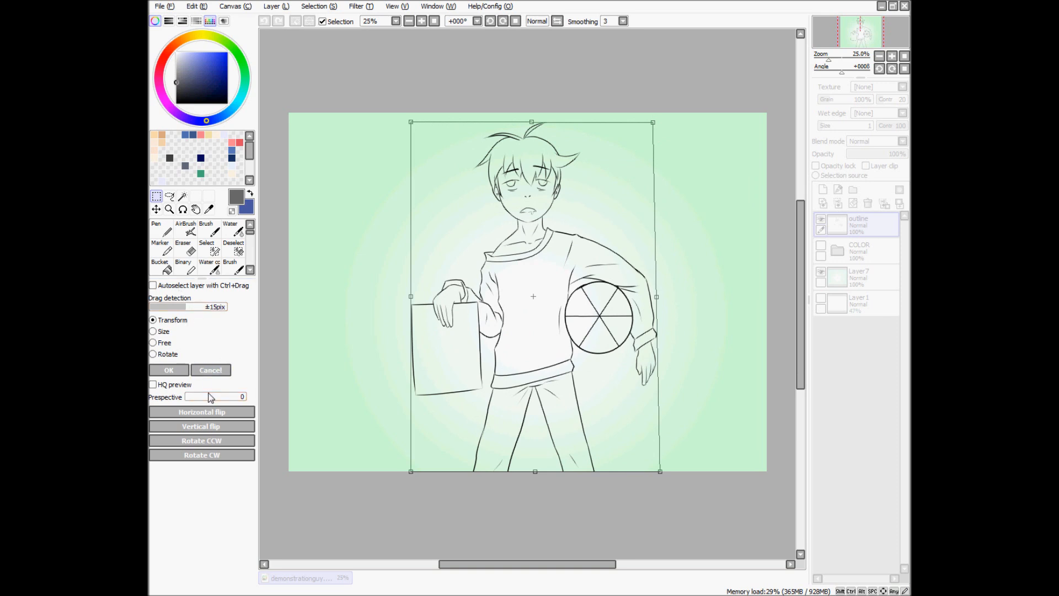
drag(411, 122, 507, 189)
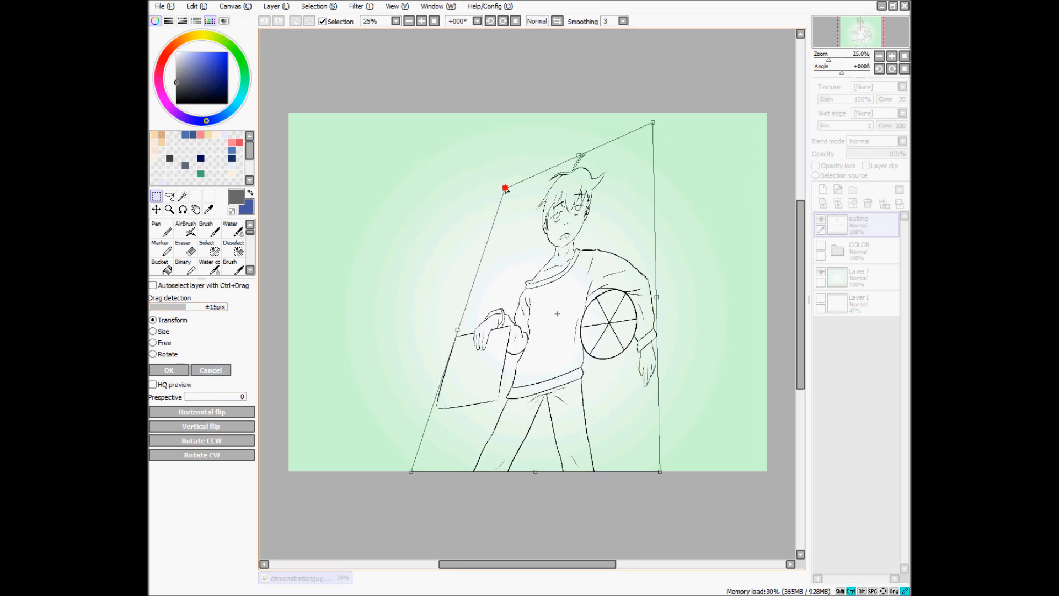
drag(652, 122, 564, 183)
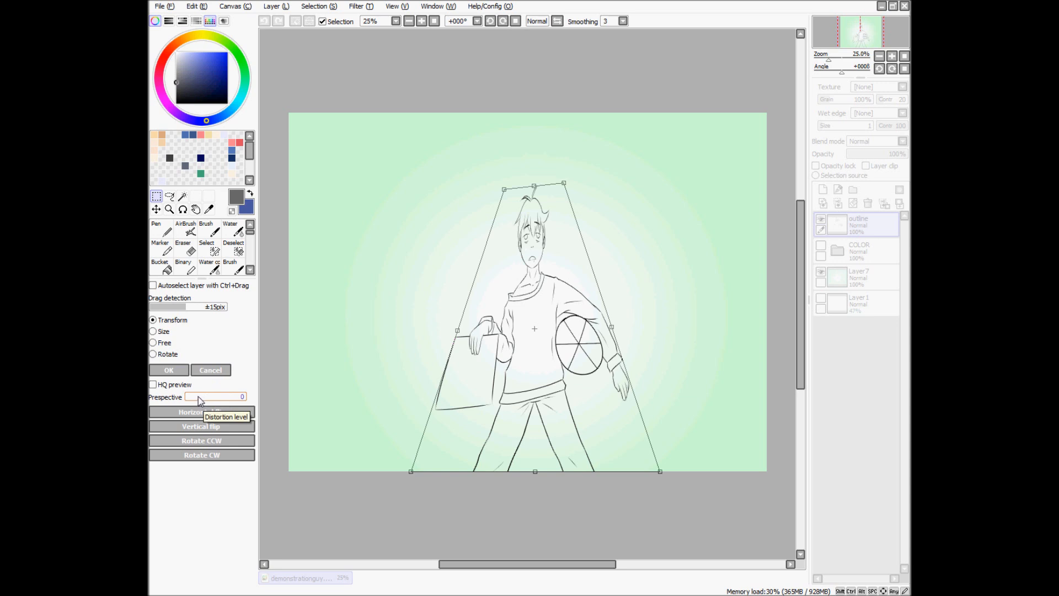
mouse_move(194, 402)
mouse_down()
mouse_move(257, 397)
mouse_move(186, 398)
mouse_up()
key(Escape)
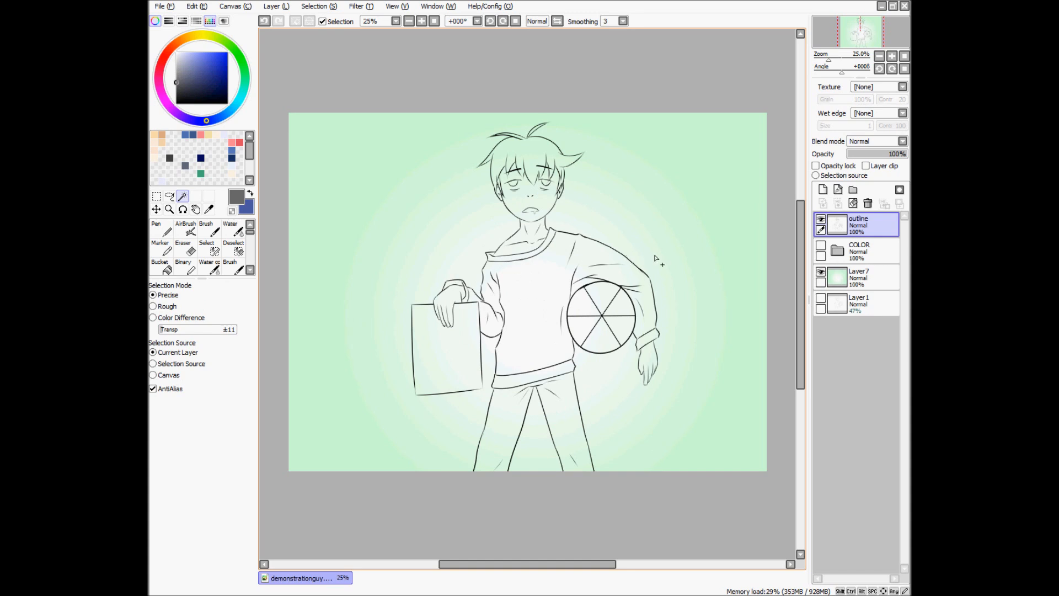
Turn on the COLOR folder's visibility, switch between it and the outline layer, and leave the outline layer selected.
click(822, 245)
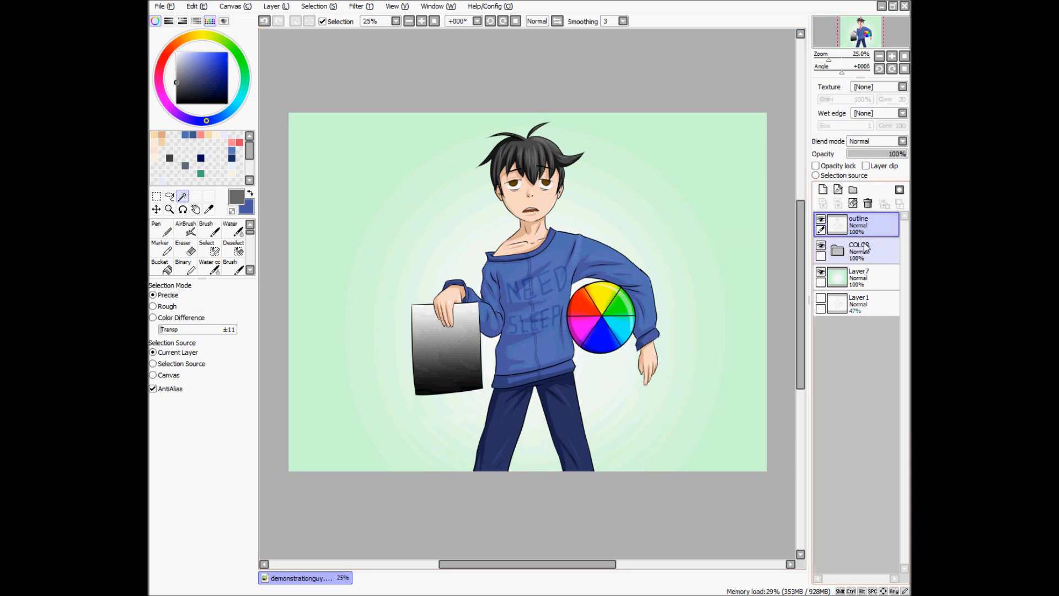
click(843, 243)
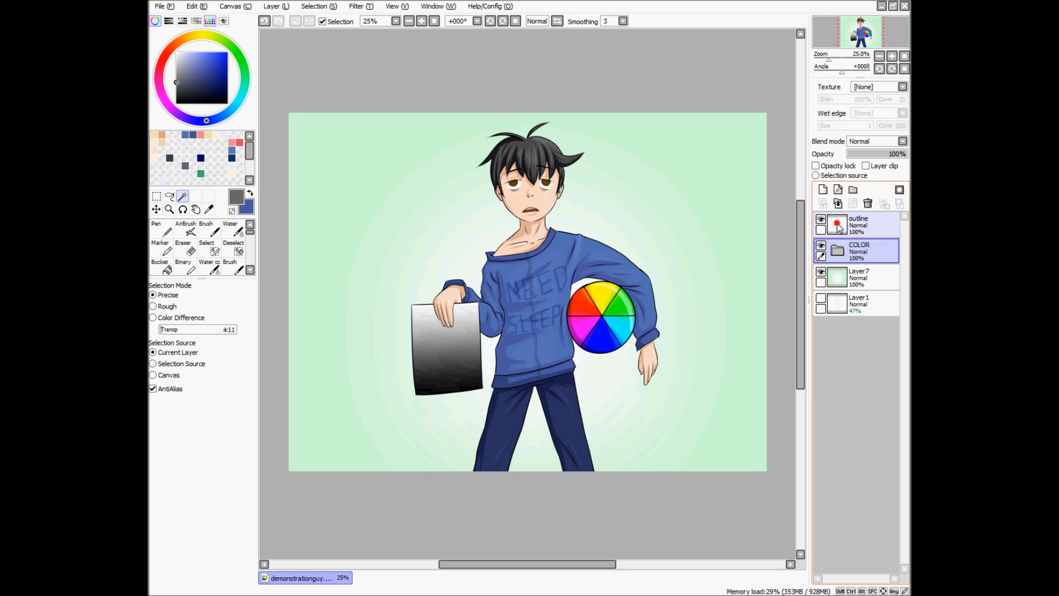
click(840, 228)
click(842, 243)
click(839, 225)
click(858, 246)
click(844, 227)
click(853, 246)
click(843, 225)
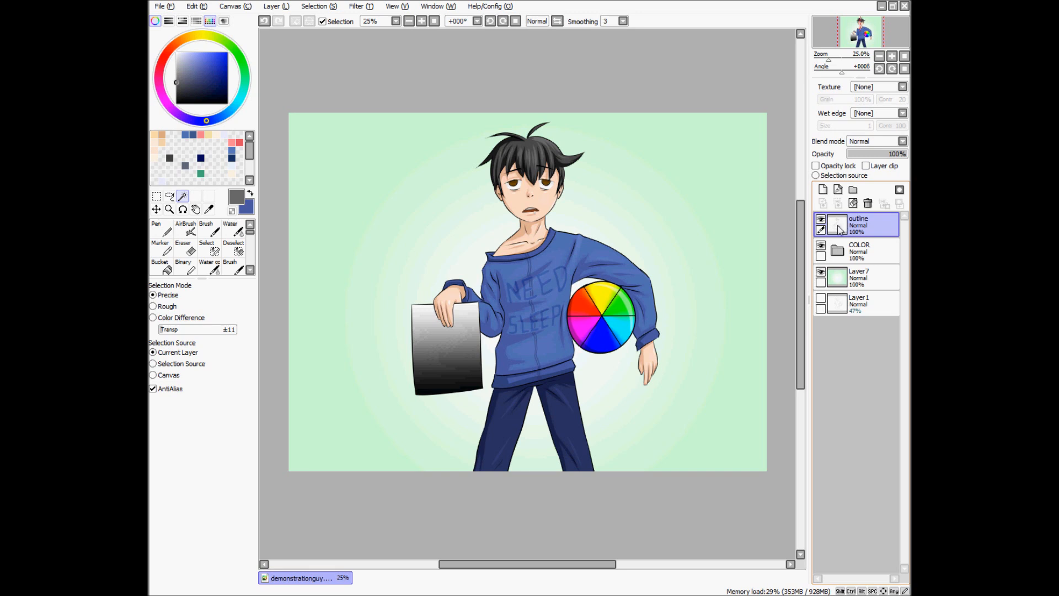
Duplicate the outline layer and the COLOR folder, and place the folder's copy directly beneath the outline's copy.
key(ctrl+v)
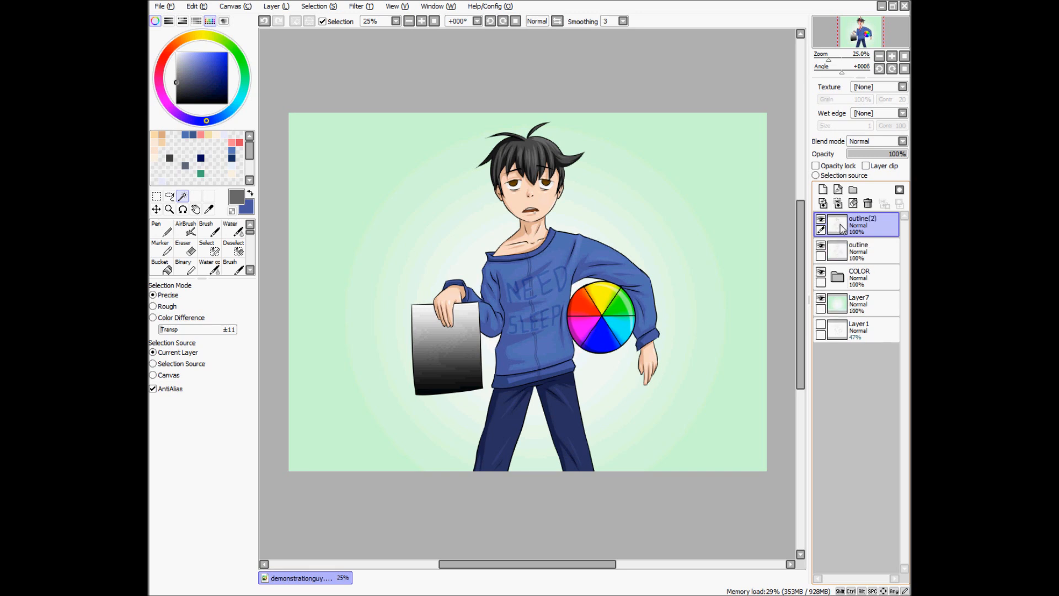
click(868, 278)
key(ctrl+v)
drag(868, 279, 871, 241)
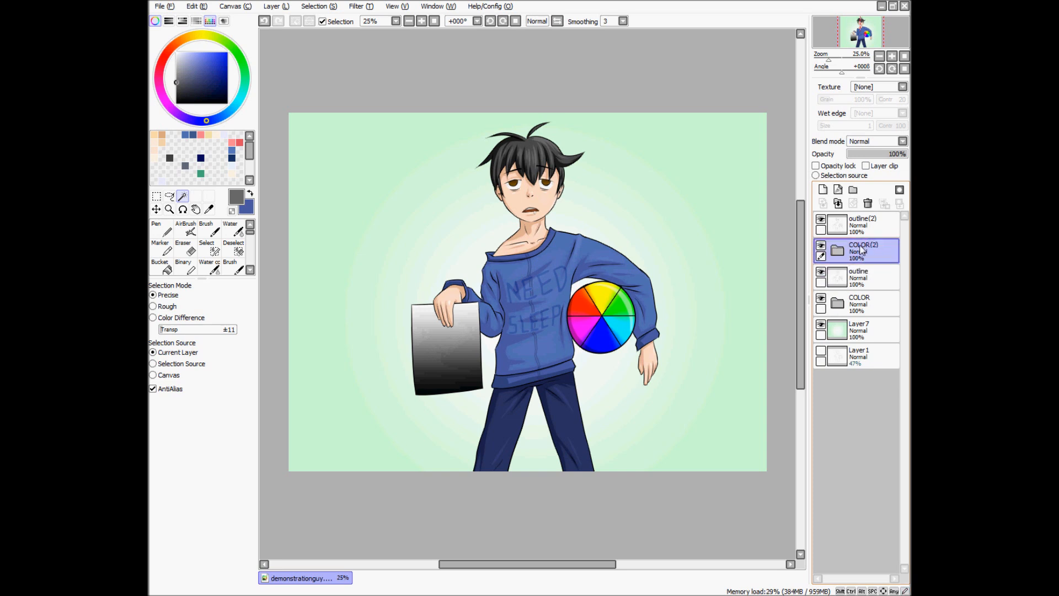
Look up the shortcut of the Duplicate layer command in the key configuration and among the layer commands.
click(839, 224)
click(858, 246)
click(481, 6)
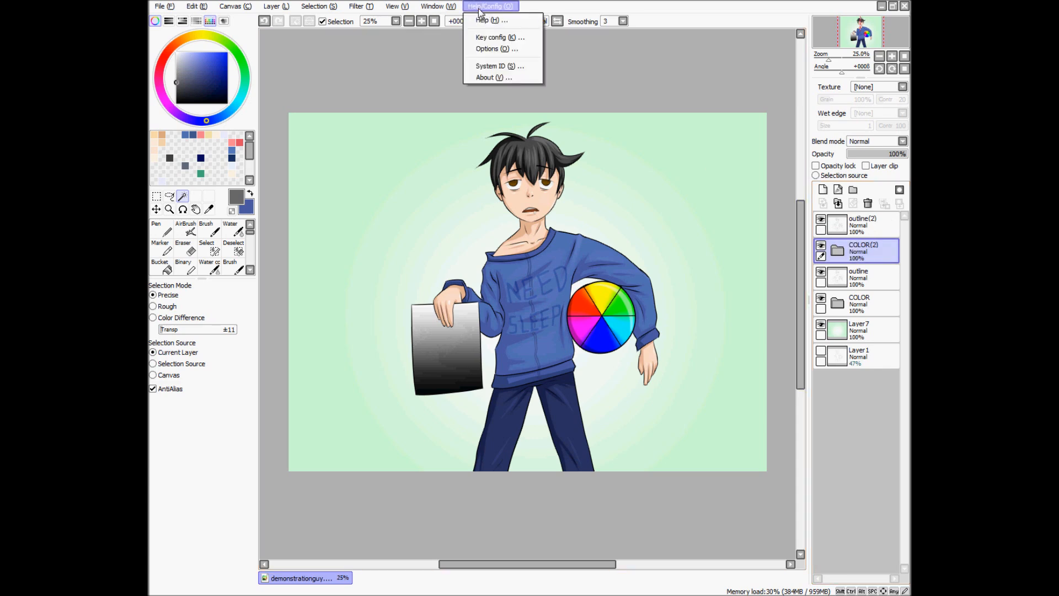
click(490, 37)
drag(562, 307, 564, 343)
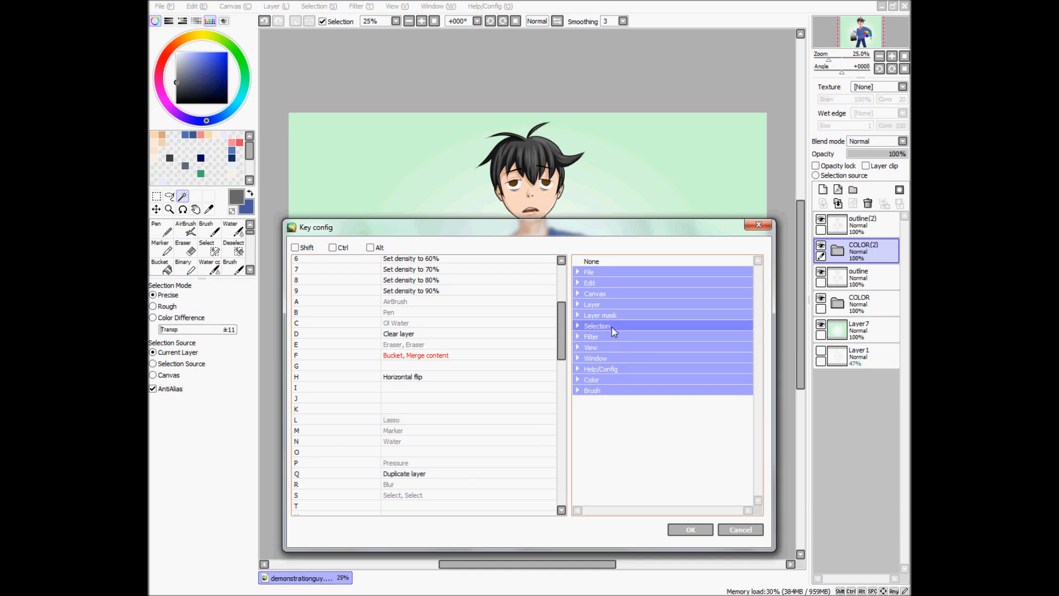
double_click(605, 306)
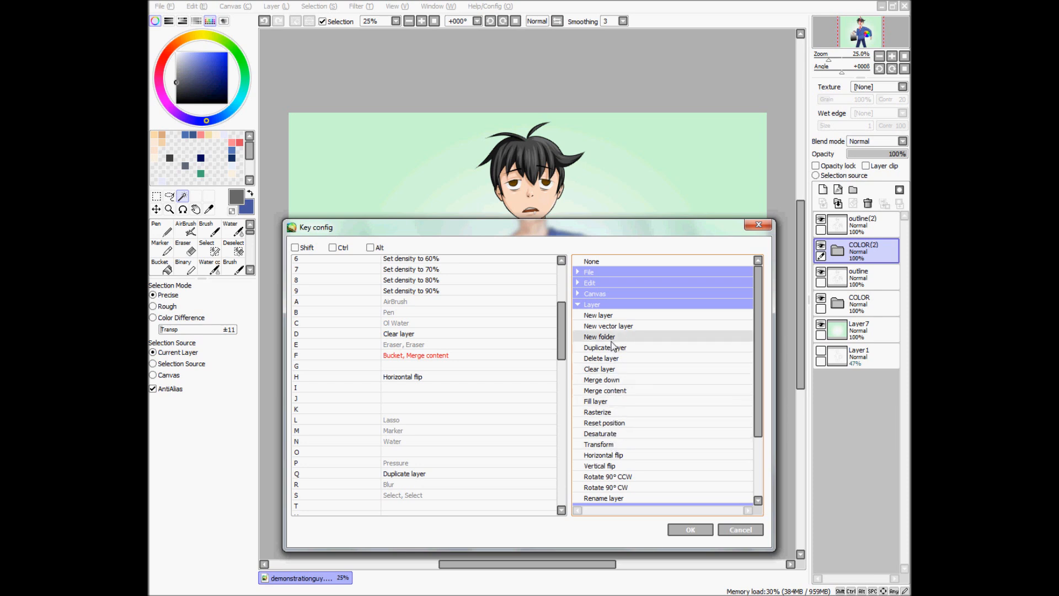
click(741, 529)
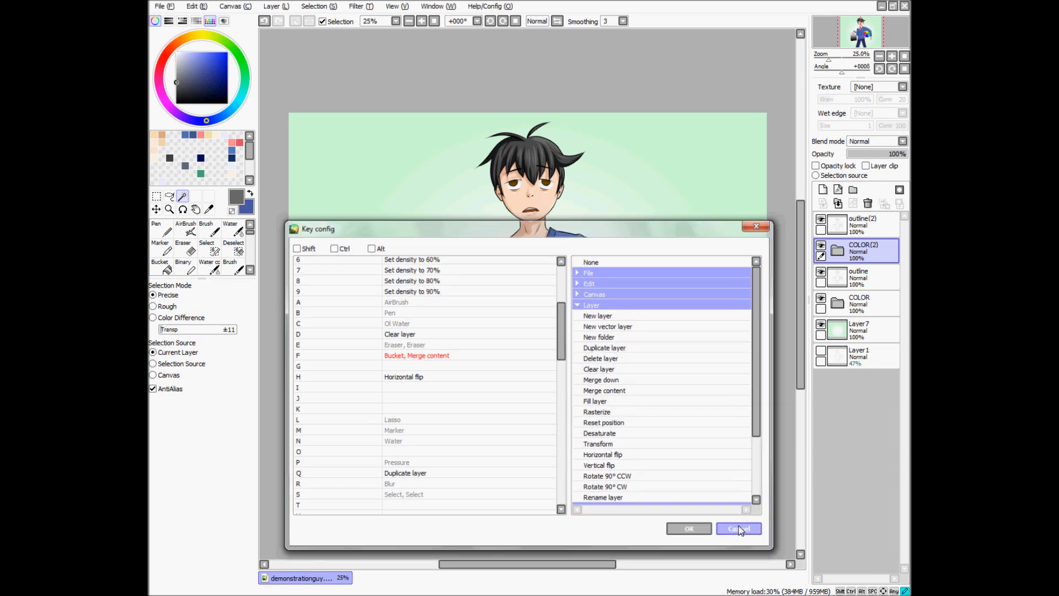
click(285, 6)
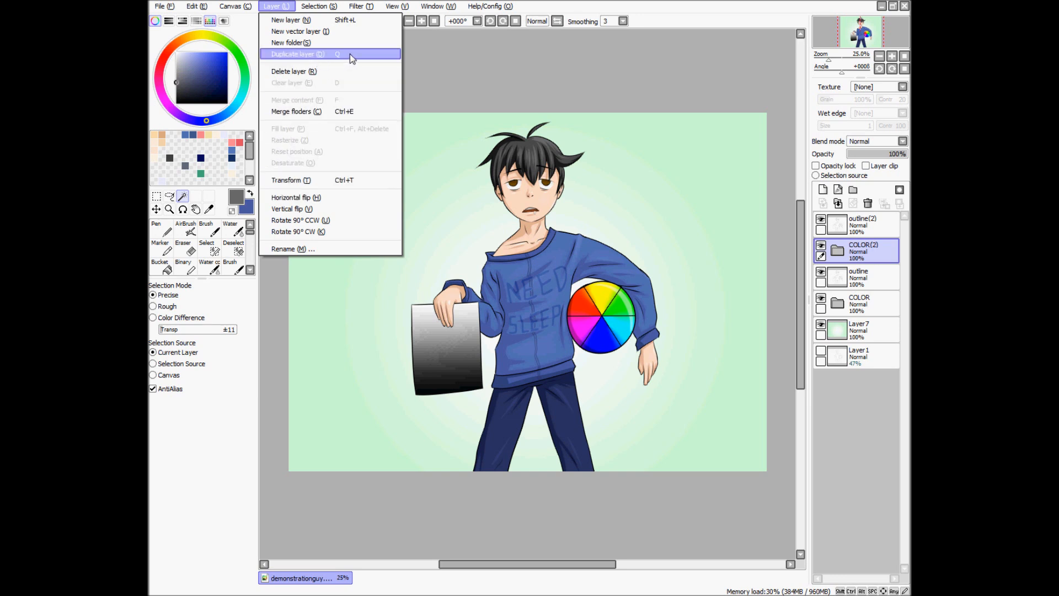
click(415, 68)
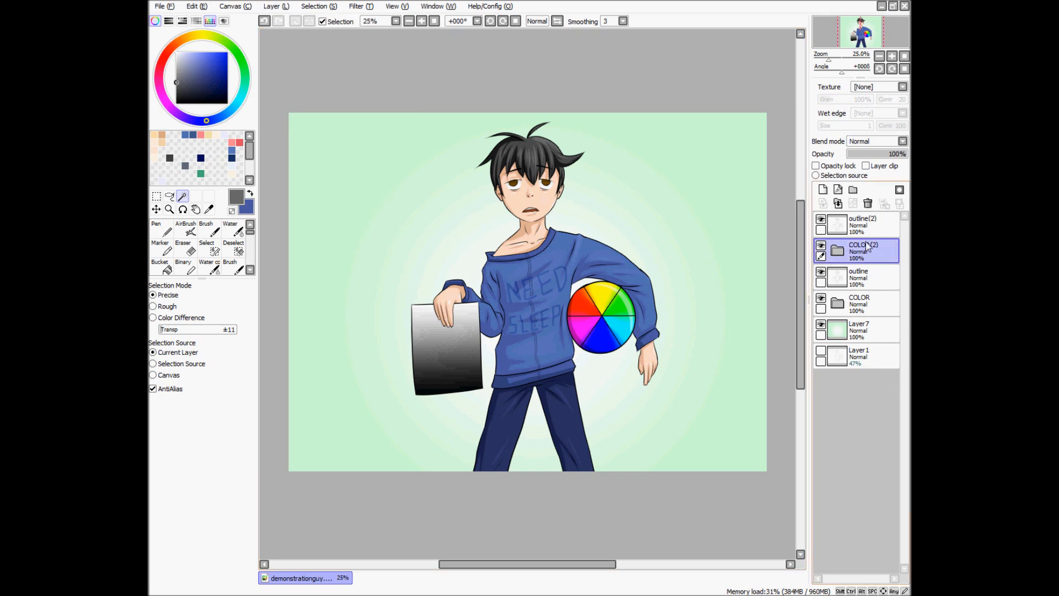
Inspect the contents of the duplicated COLOR(2) folder and merge the folder into a single layer.
click(865, 231)
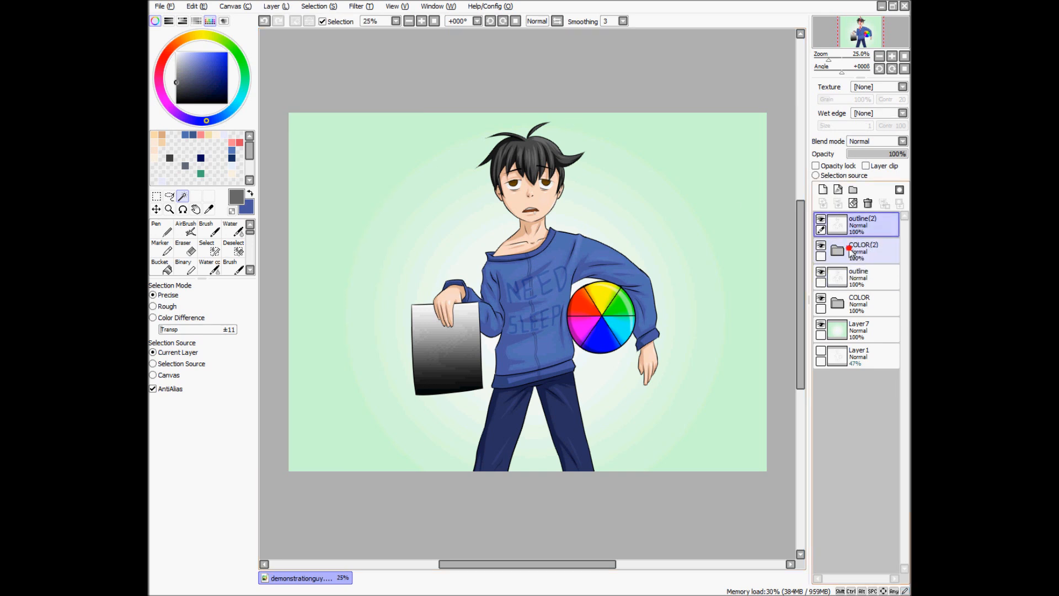
click(851, 254)
click(841, 253)
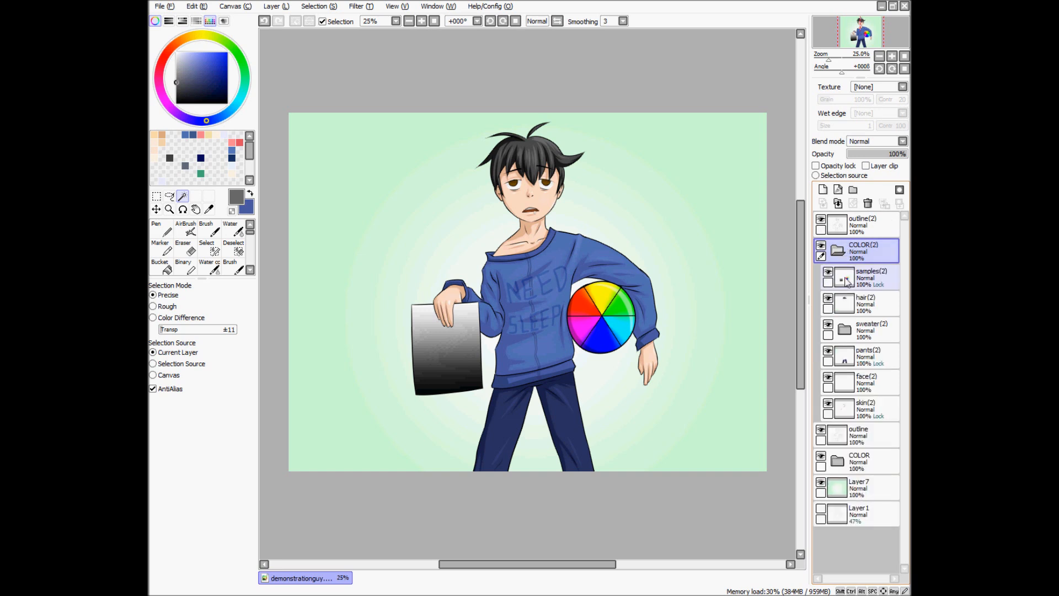
click(842, 254)
key(ctrl)
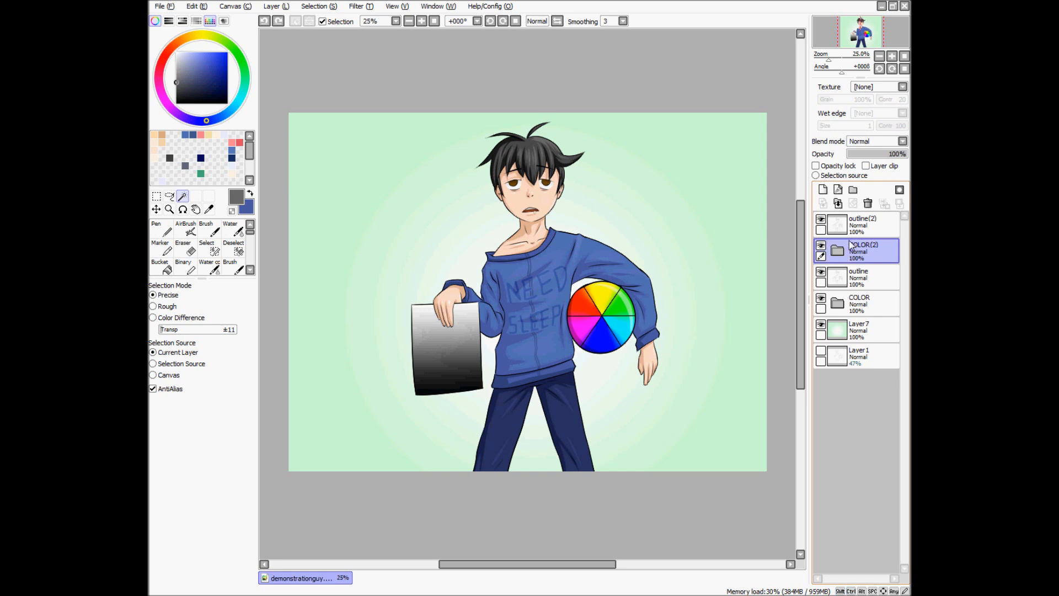
click(275, 6)
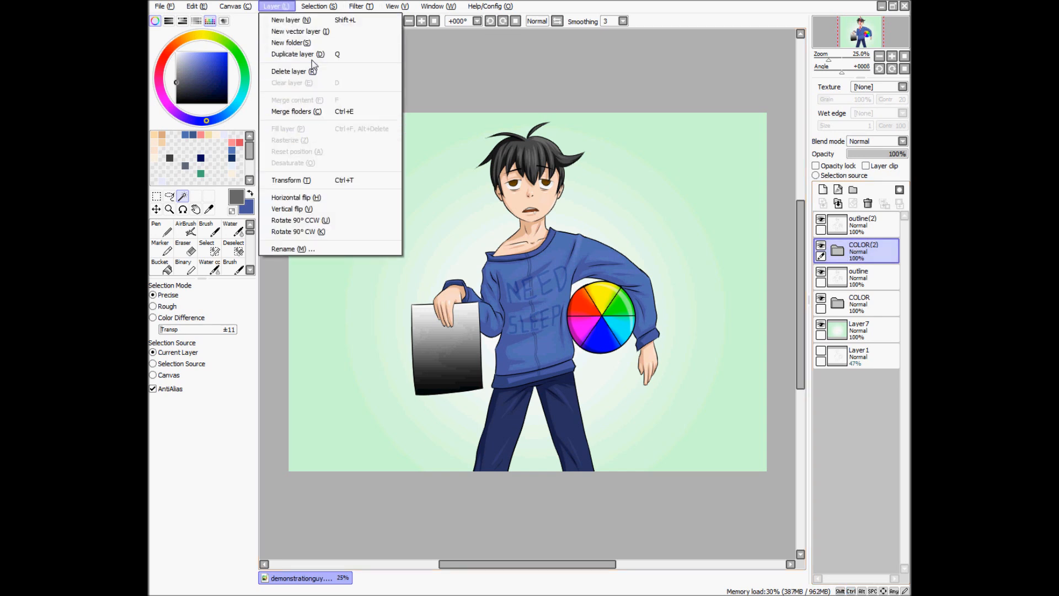
click(318, 112)
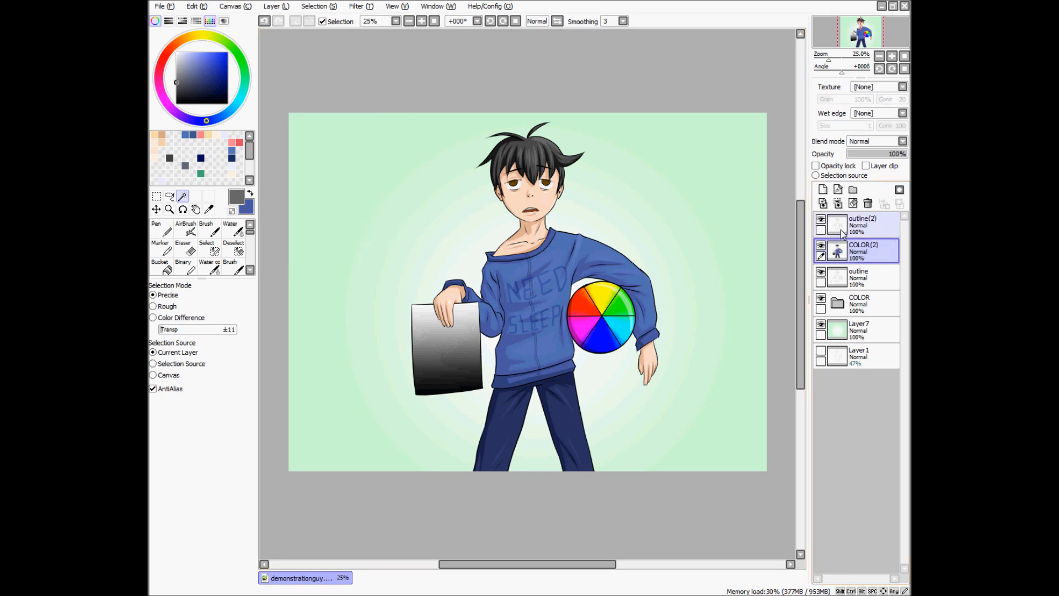
Hide the original outline layer and COLOR folder, and toggle the two copies to check them, leaving both copies shown.
click(844, 234)
click(863, 251)
click(821, 272)
click(821, 298)
click(821, 219)
click(822, 247)
click(822, 247)
click(821, 246)
click(822, 247)
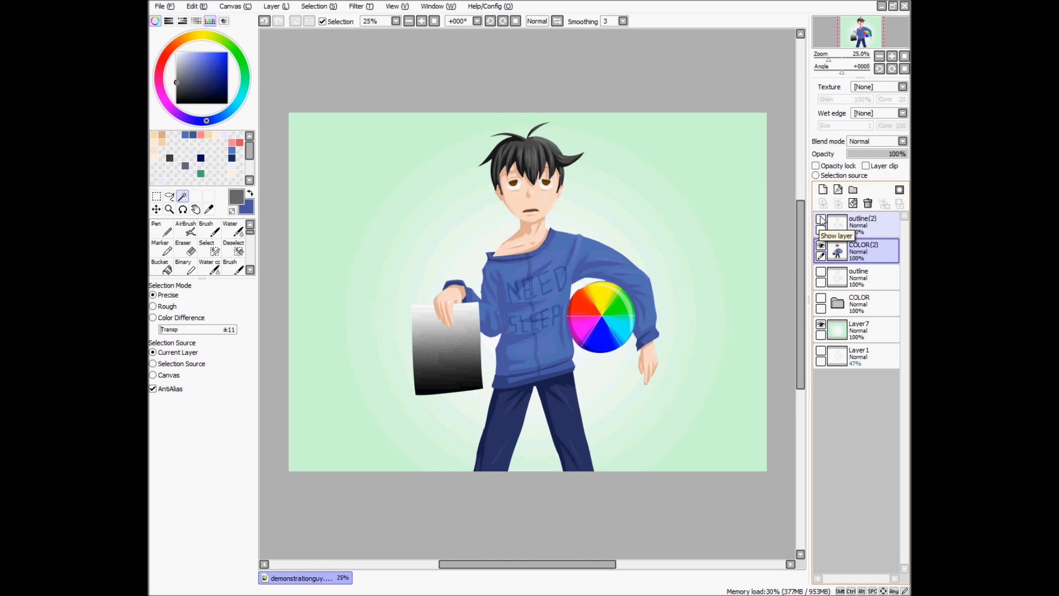
click(821, 220)
Merge the outline(2) layer down into COLOR(2) and toggle the merged layer's visibility to check it.
click(839, 231)
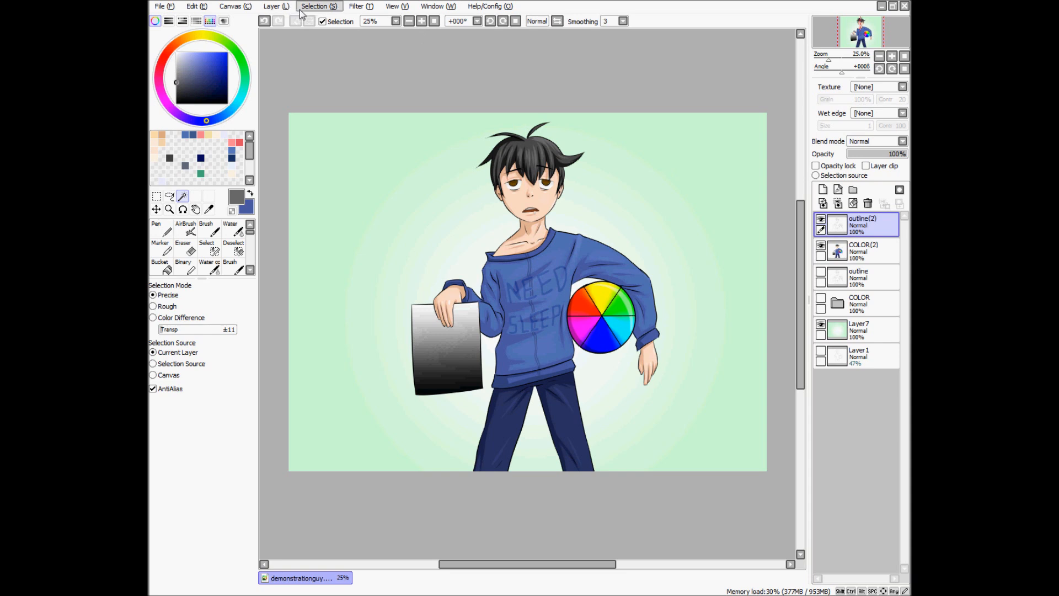
click(276, 6)
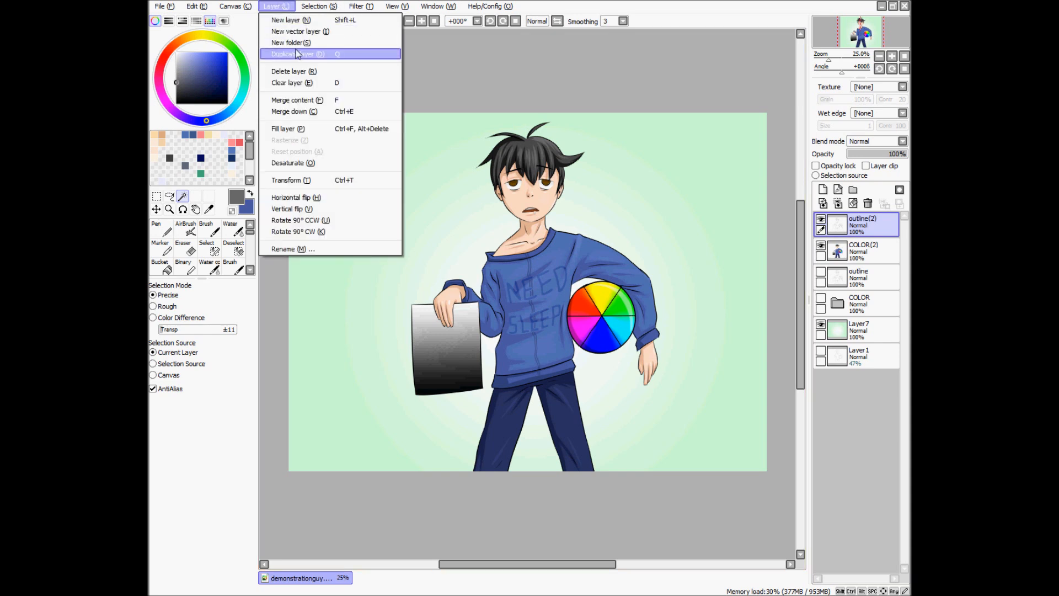
click(360, 113)
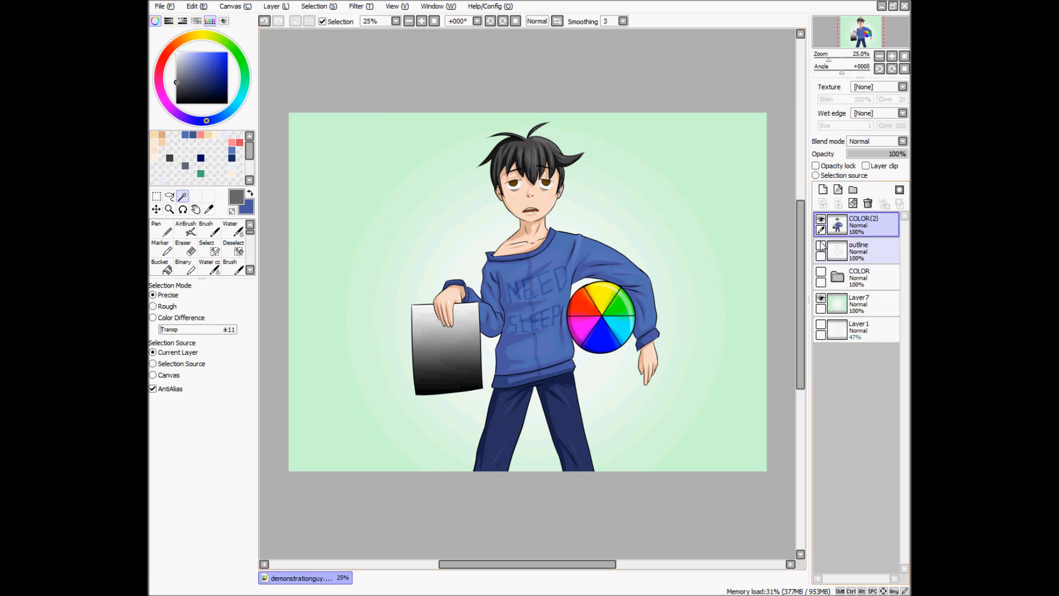
click(822, 219)
click(822, 219)
click(822, 219)
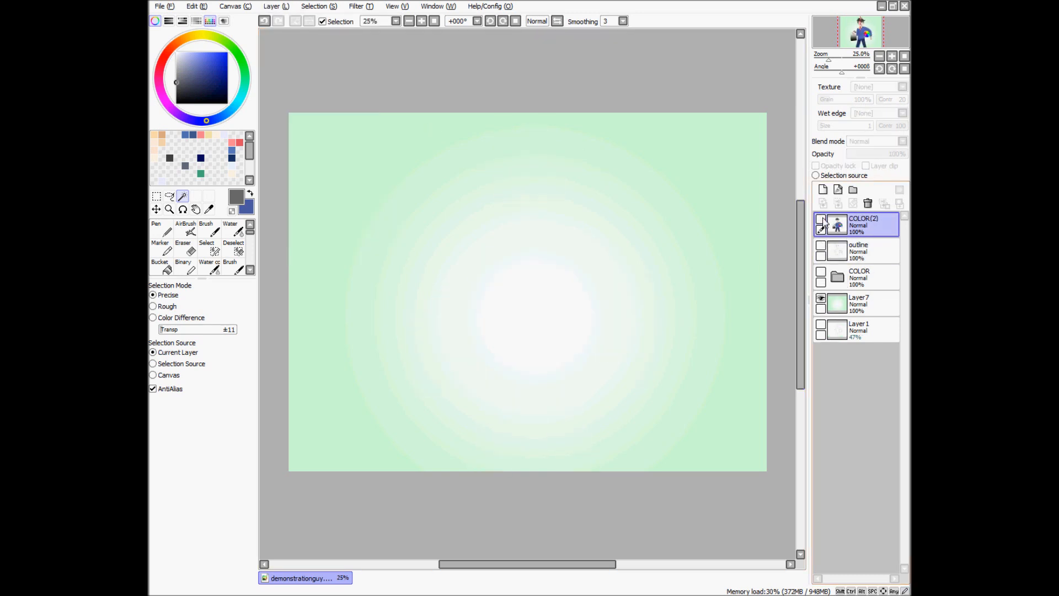
click(821, 219)
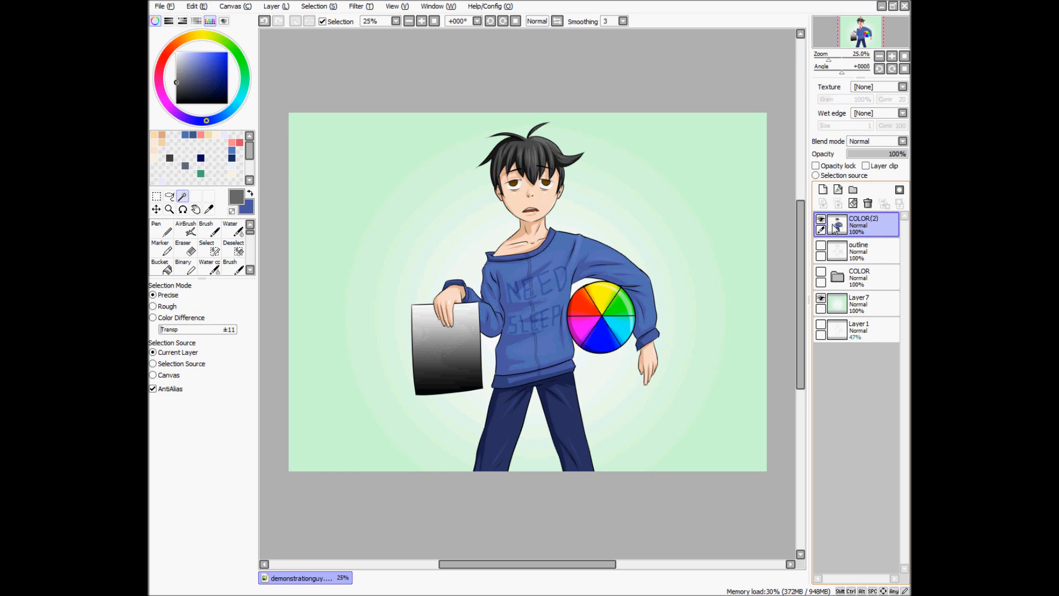
click(822, 220)
click(821, 219)
Move the original outline layer and COLOR folder above the merged COLOR(2) layer, and make all three visible.
drag(839, 251, 845, 218)
drag(865, 277, 864, 246)
click(822, 221)
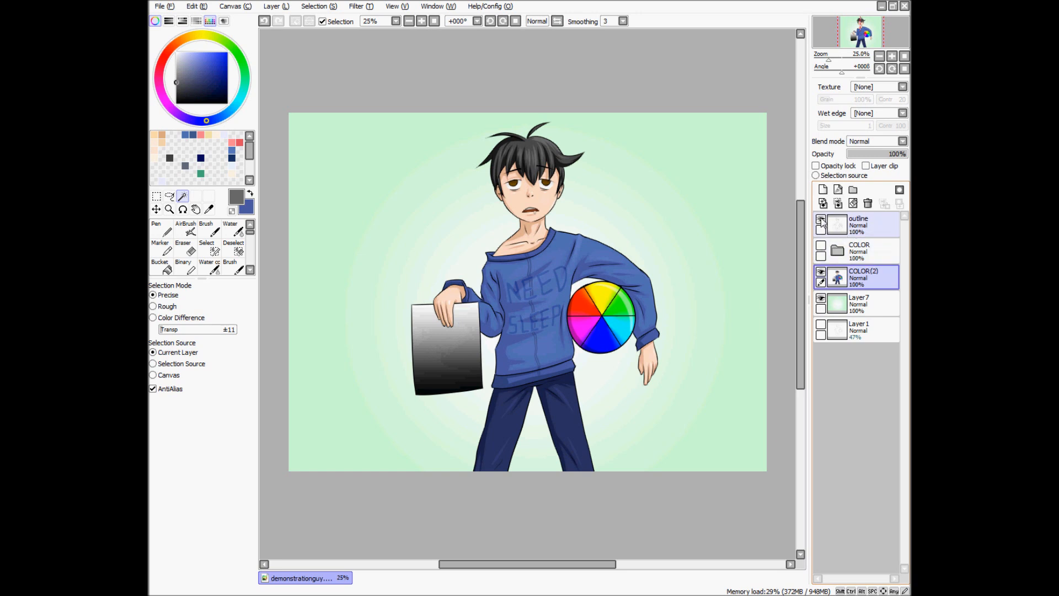
click(821, 273)
click(822, 220)
click(823, 220)
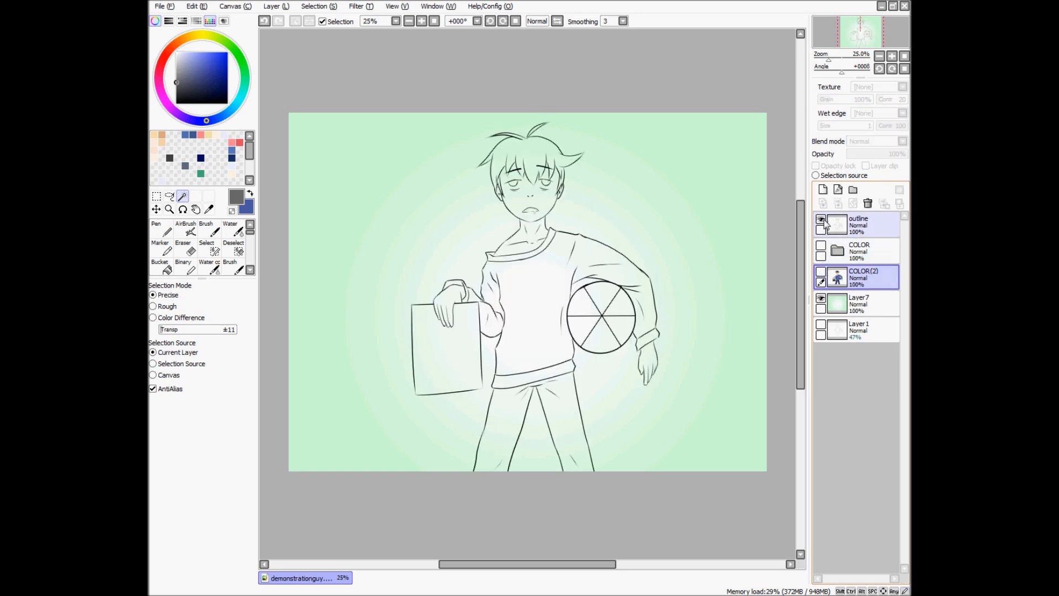
click(821, 245)
click(823, 220)
click(823, 220)
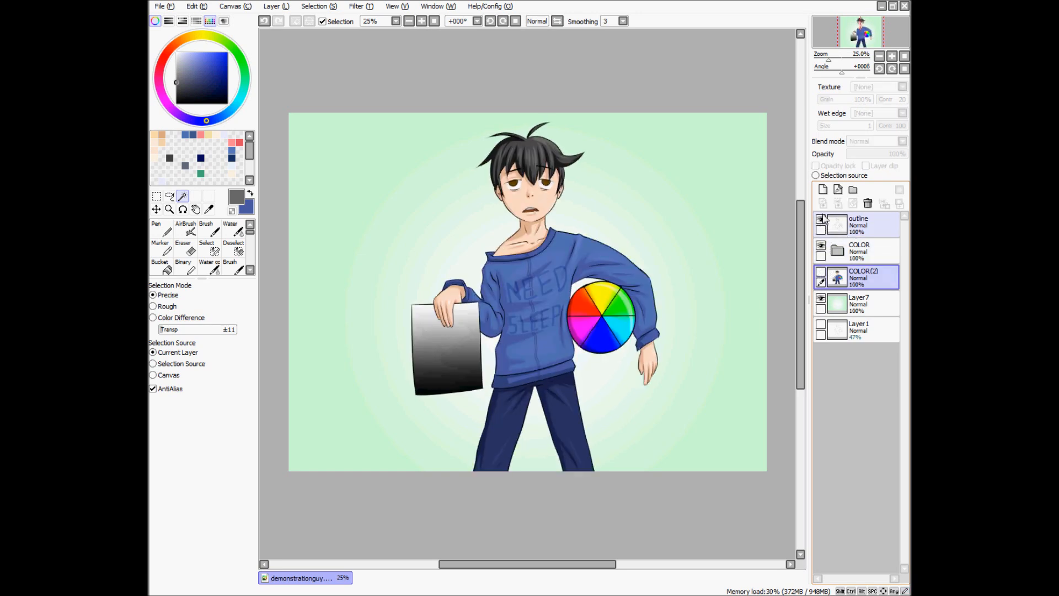
click(821, 274)
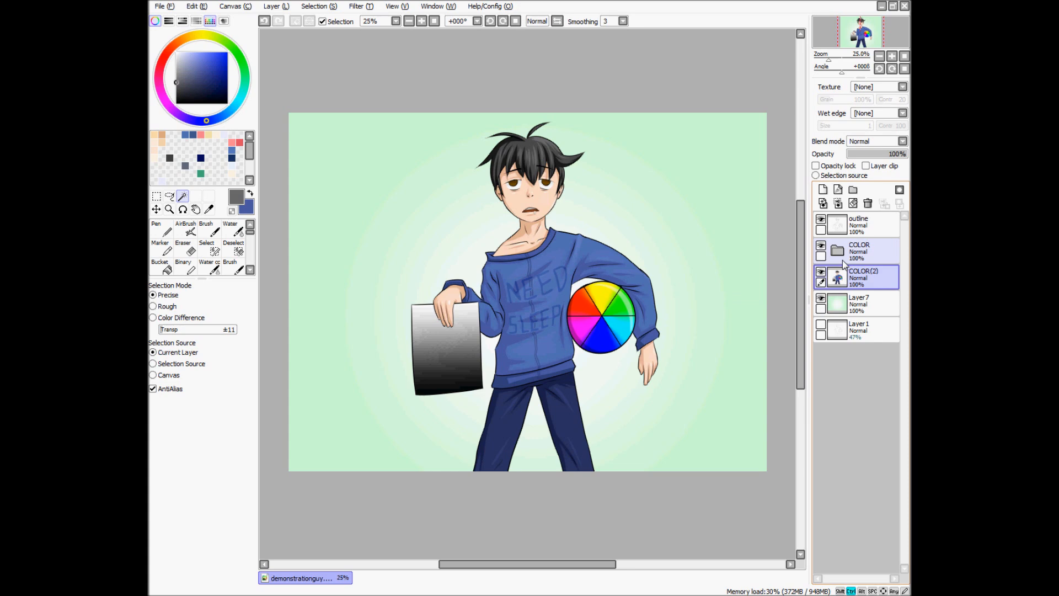
key(ctrl+t)
drag(583, 316, 554, 317)
key(Escape)
Enlarge the COLOR(2) character to about double size with Transform and position it as a cropped figure behind the original.
key(Page_Down)
key(Page_Down)
key(Page_Down)
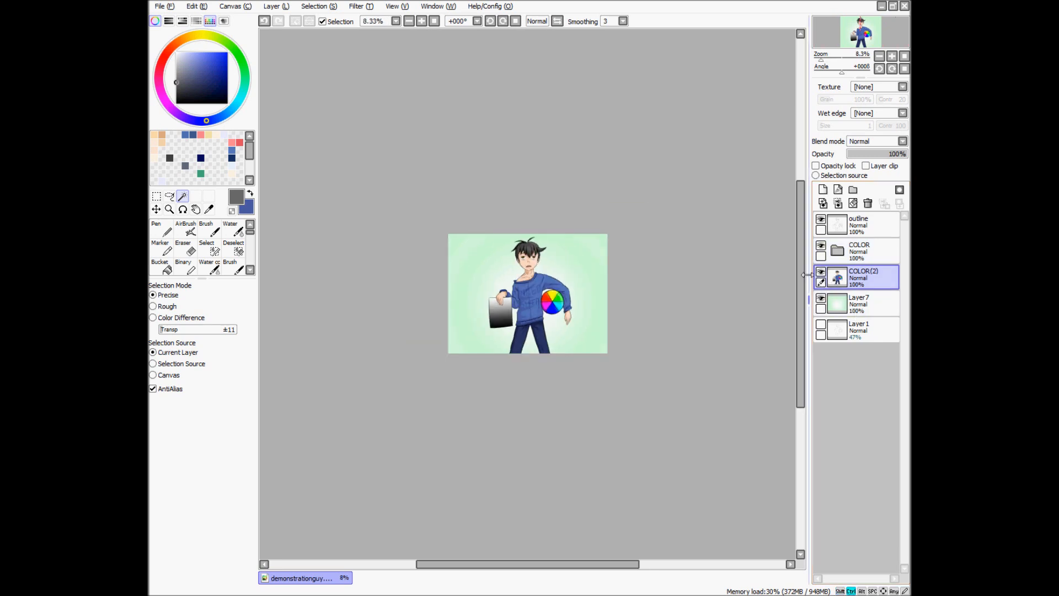
key(ctrl+t)
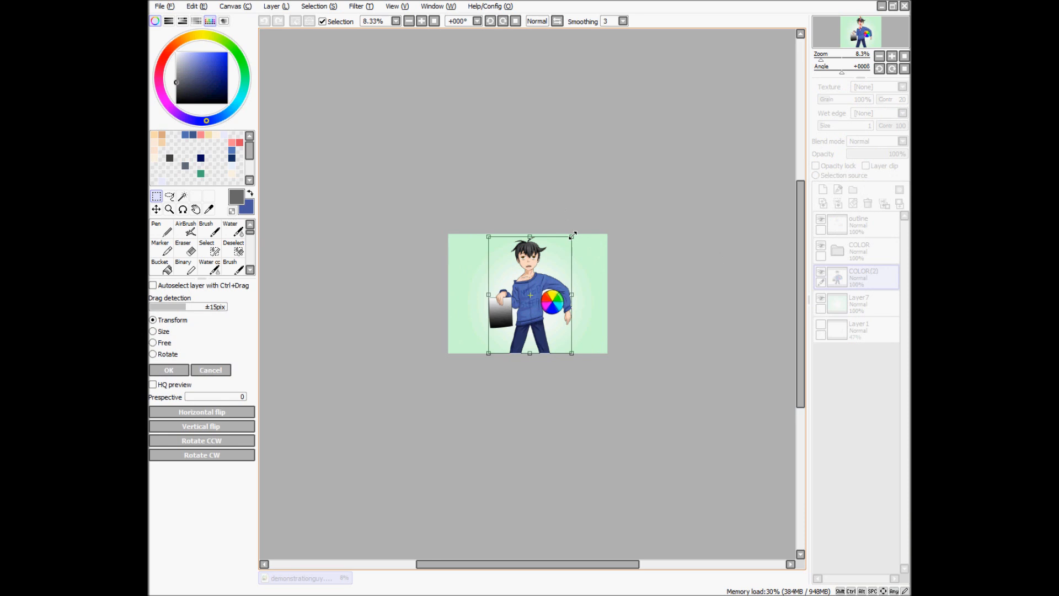
drag(572, 236, 555, 354)
drag(605, 226, 608, 222)
drag(583, 268, 575, 261)
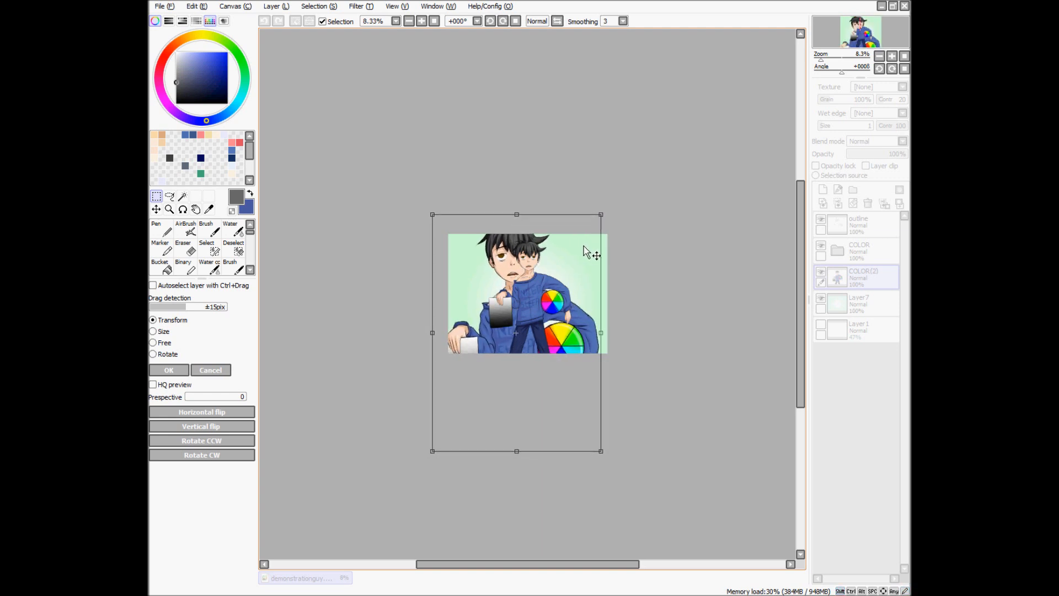
Lower the opacity of the enlarged COLOR(2) layer to 32%.
scroll(544, 303, up, 1)
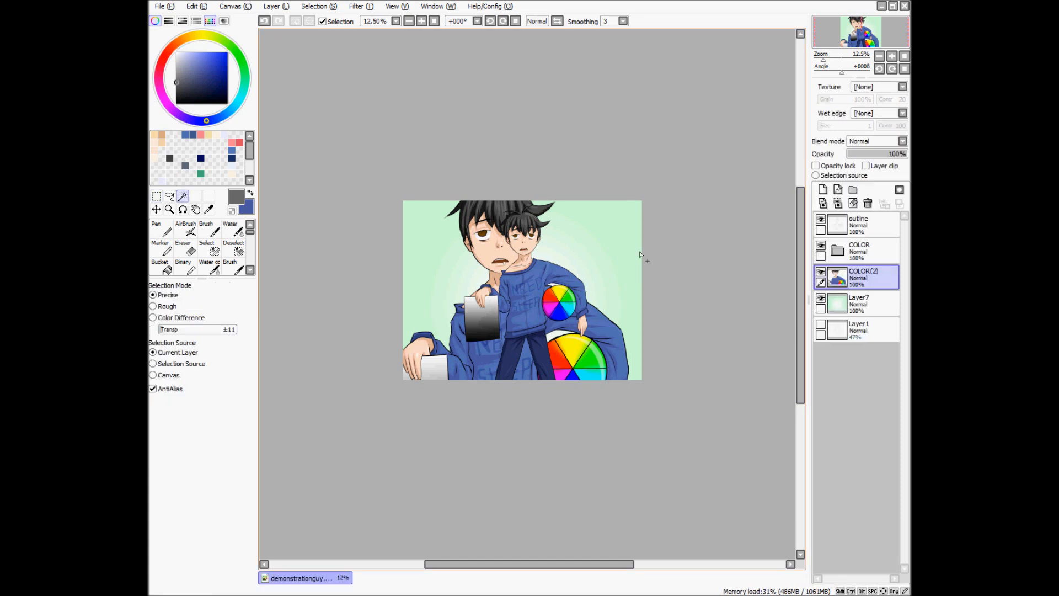
scroll(555, 265, up, 2)
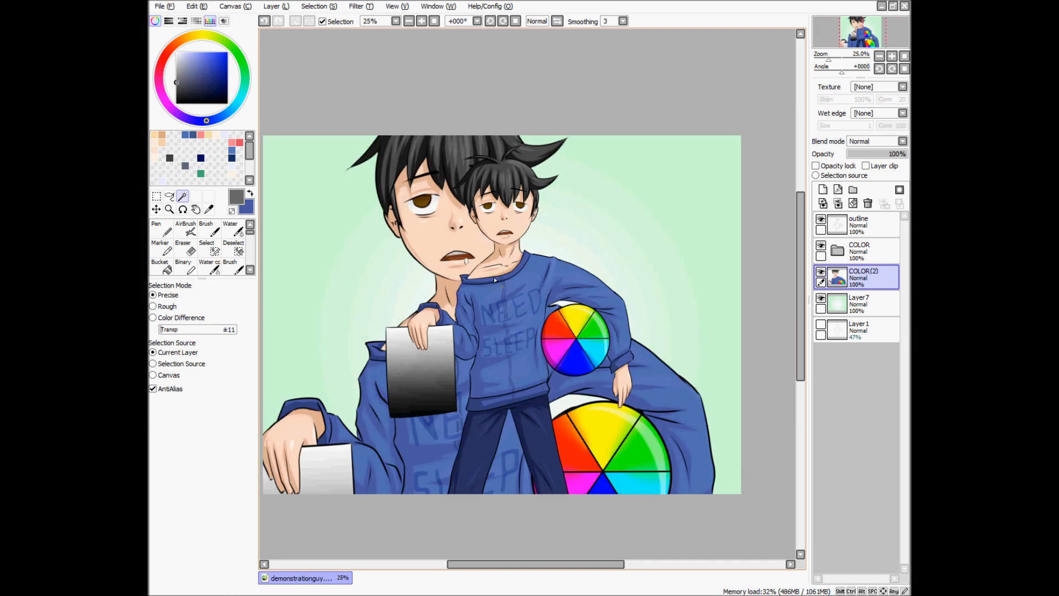
key(ctrl+0)
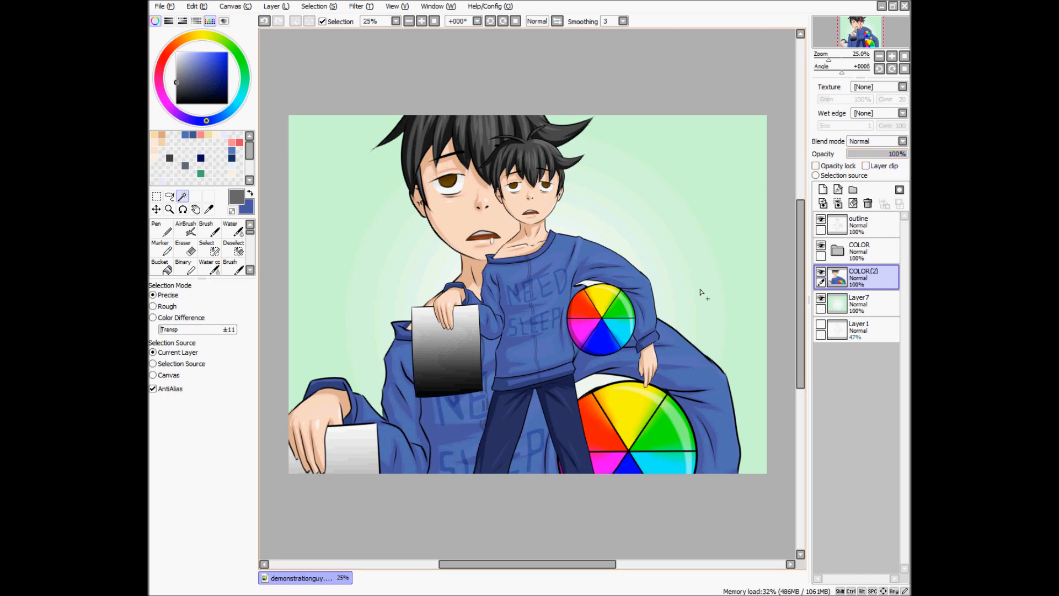
drag(886, 153, 868, 157)
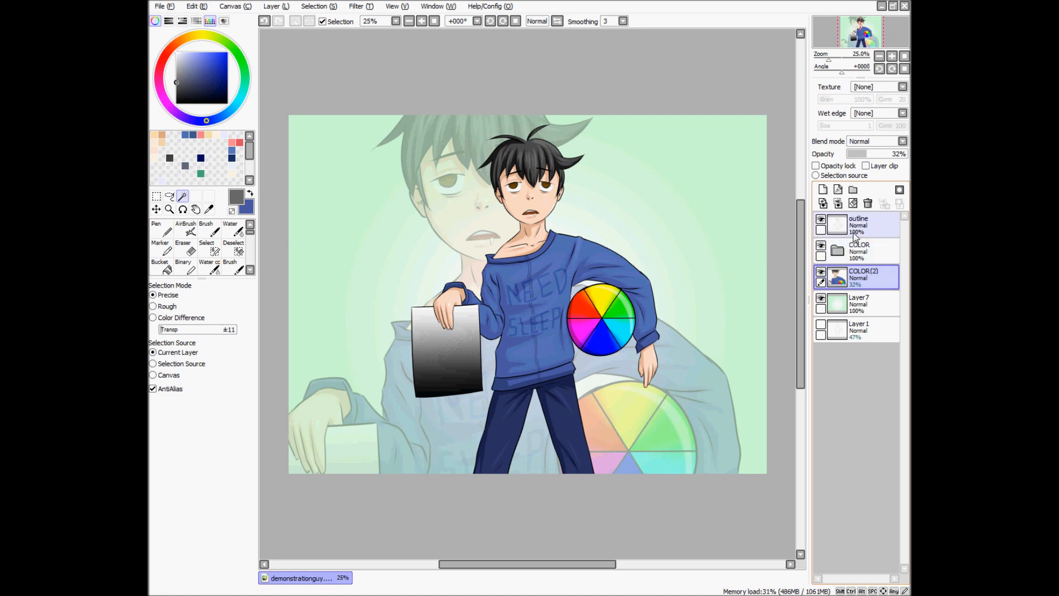
Load the outline layer's lines as a selection, clear it, and load the same selection again.
ctrl+click(840, 226)
key(ctrl+d)
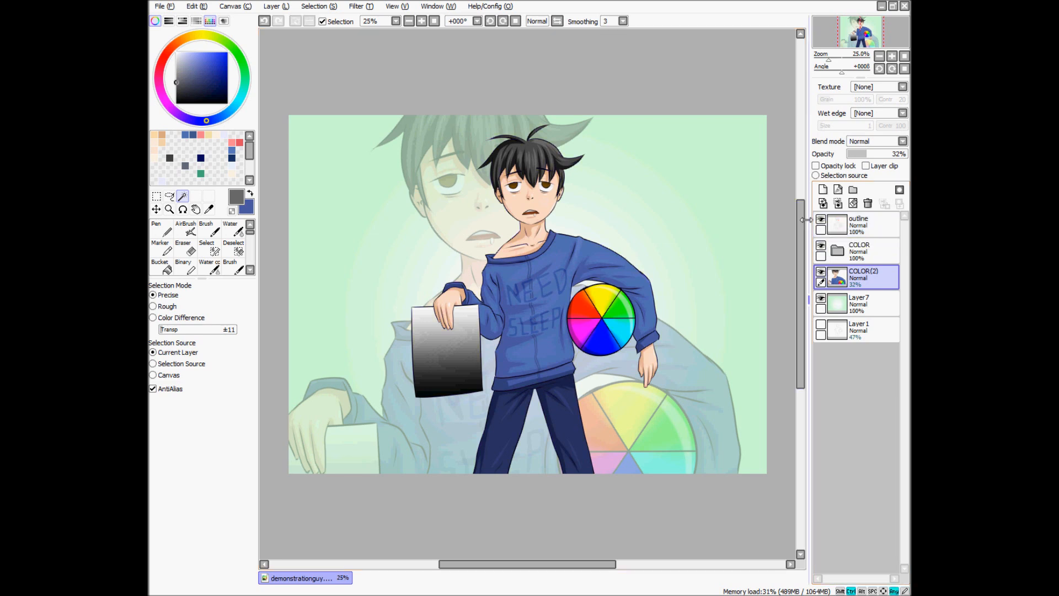
ctrl+click(841, 229)
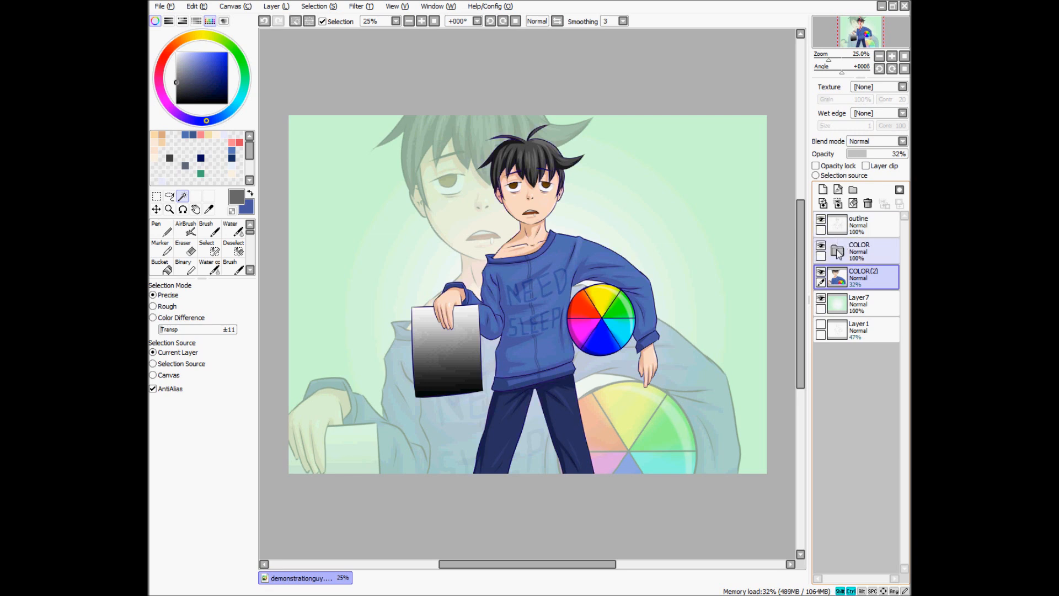
Load the COLOR folder's contents as a selection, fill it with dark grey on a new layer above COLOR(2), and clear the selection.
ctrl+shift+click(839, 252)
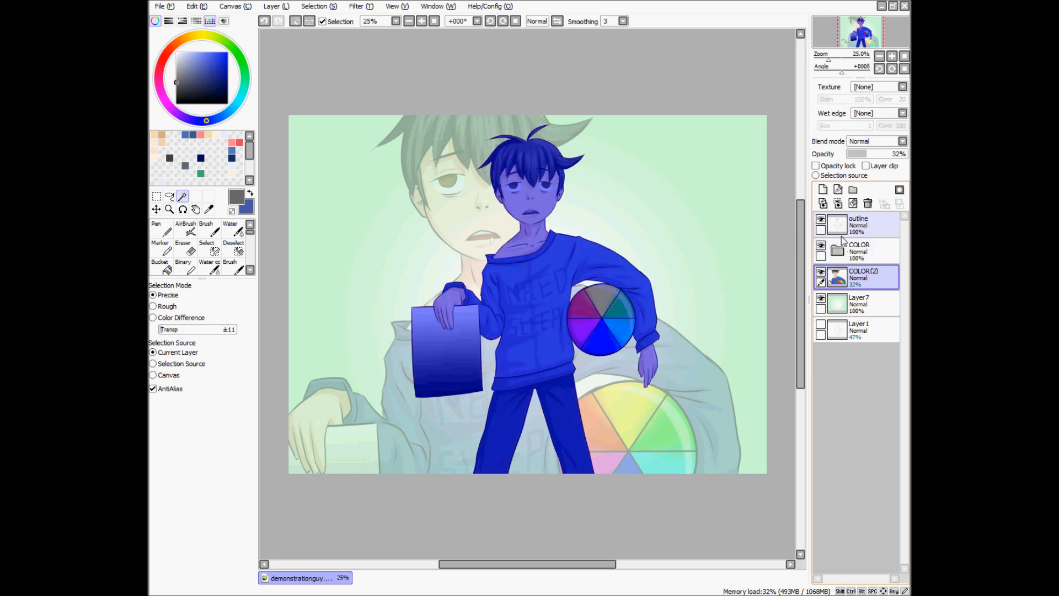
click(824, 191)
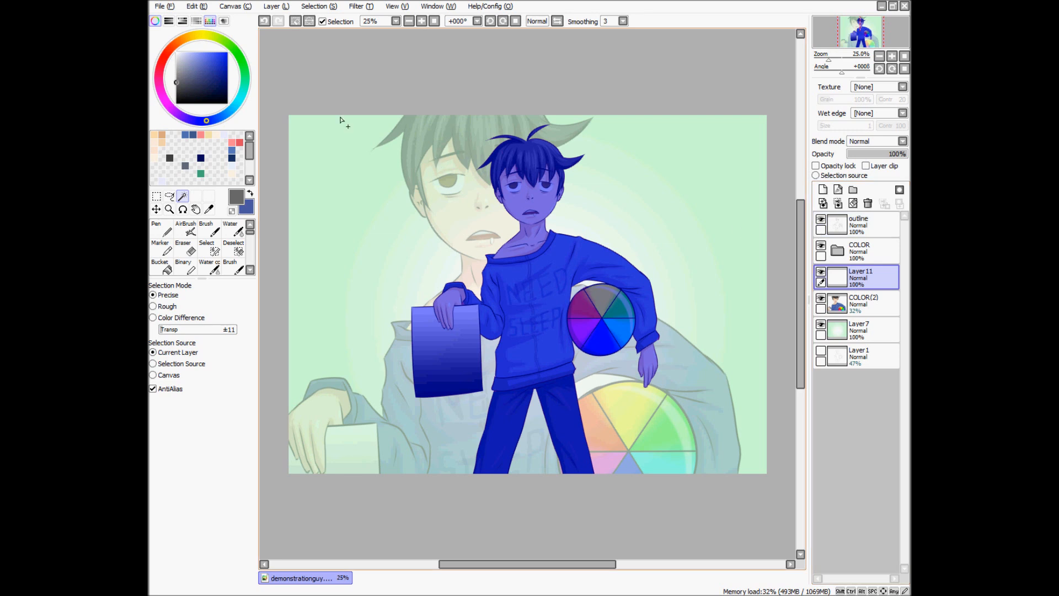
drag(181, 88, 176, 98)
key(ctrl+f)
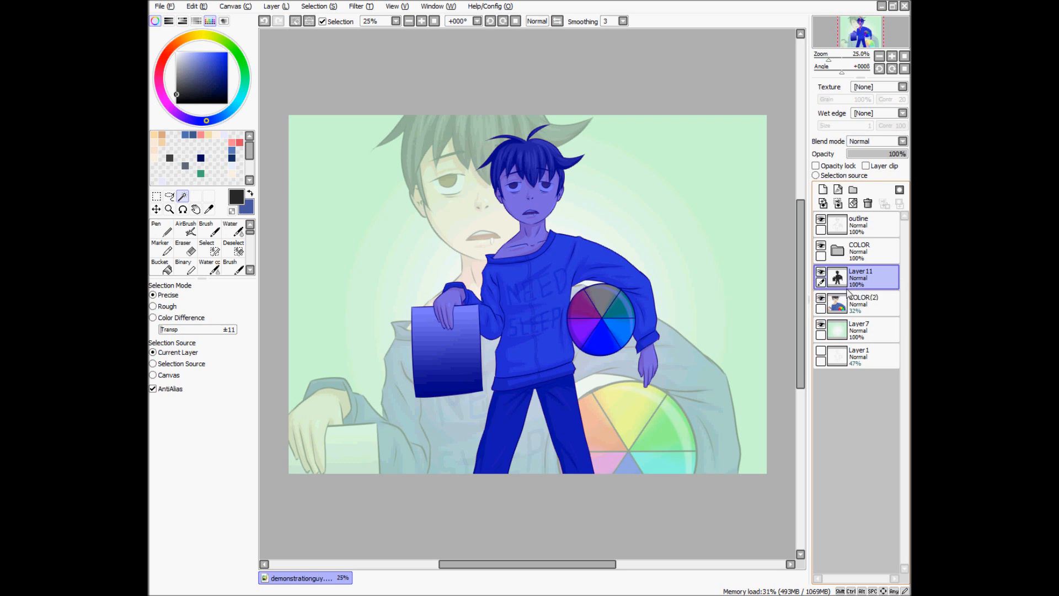
key(ctrl+z)
key(ctrl+y)
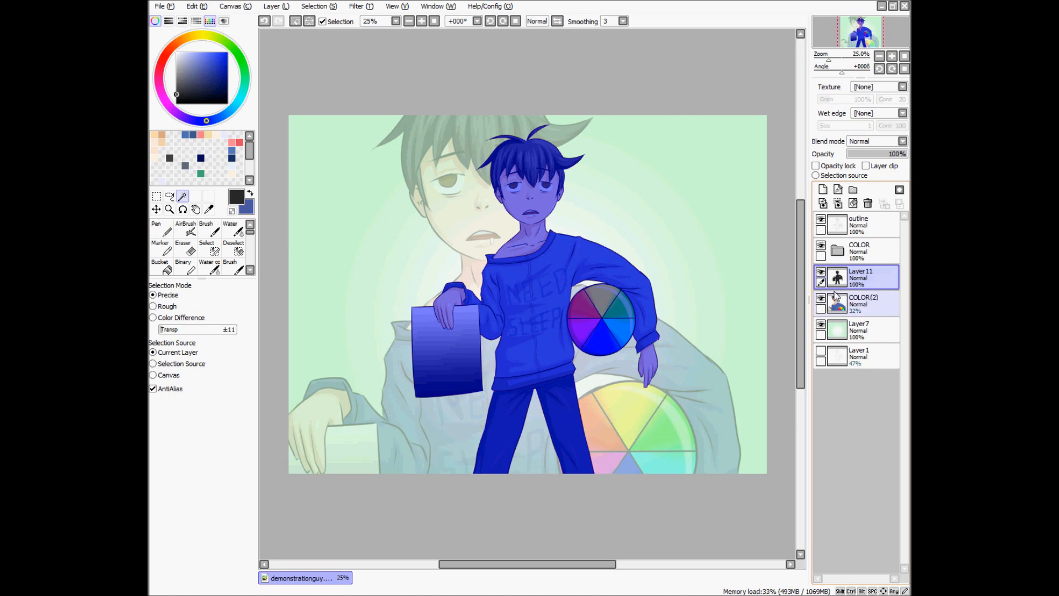
key(ctrl+d)
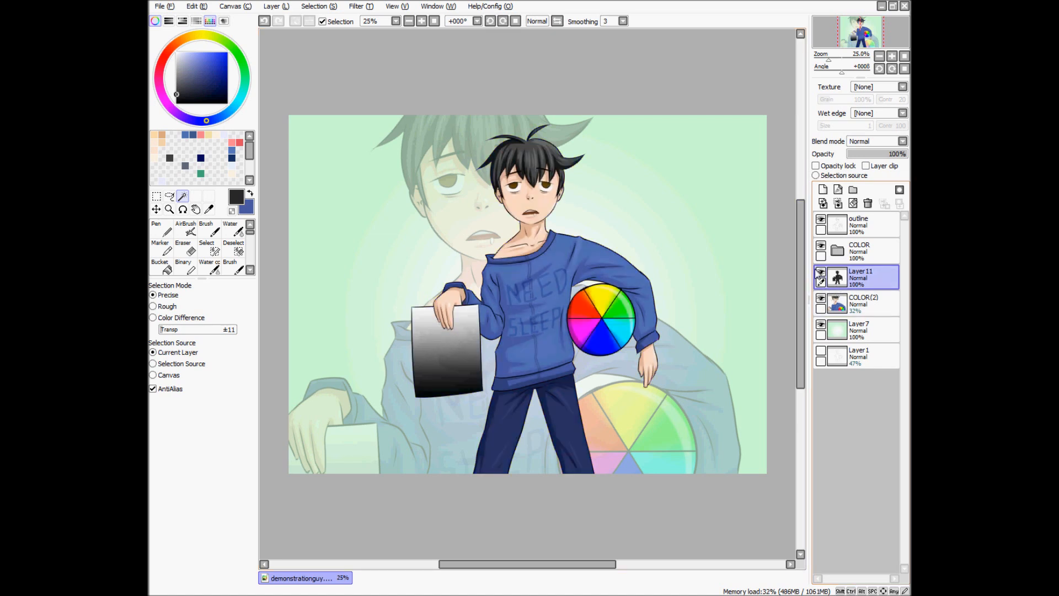
key(ctrl+t)
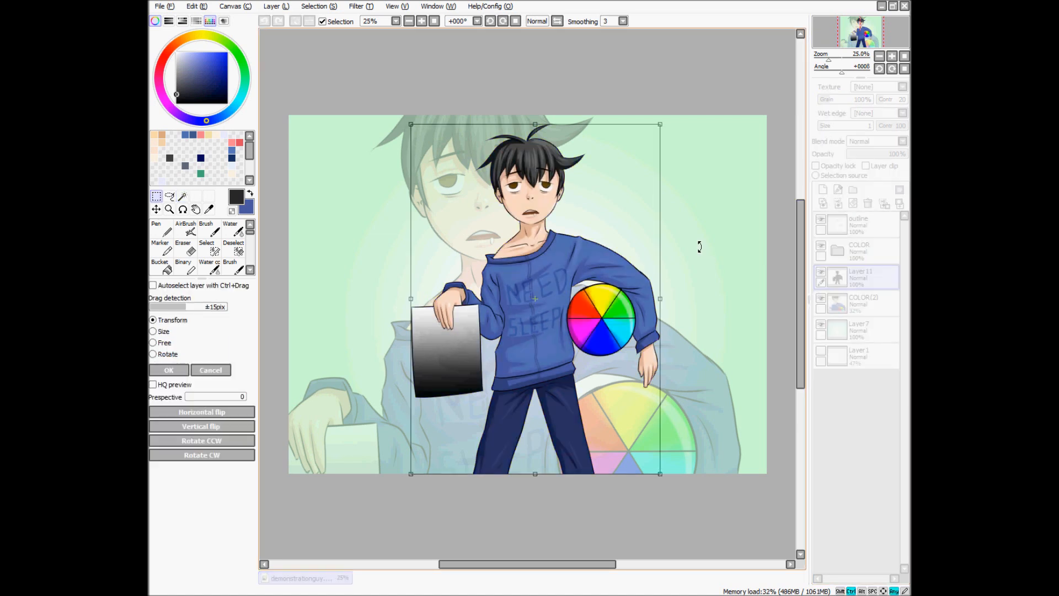
mouse_move(574, 335)
mouse_down()
mouse_move(632, 330)
mouse_move(538, 362)
mouse_move(508, 355)
mouse_move(579, 356)
mouse_up()
key(Escape)
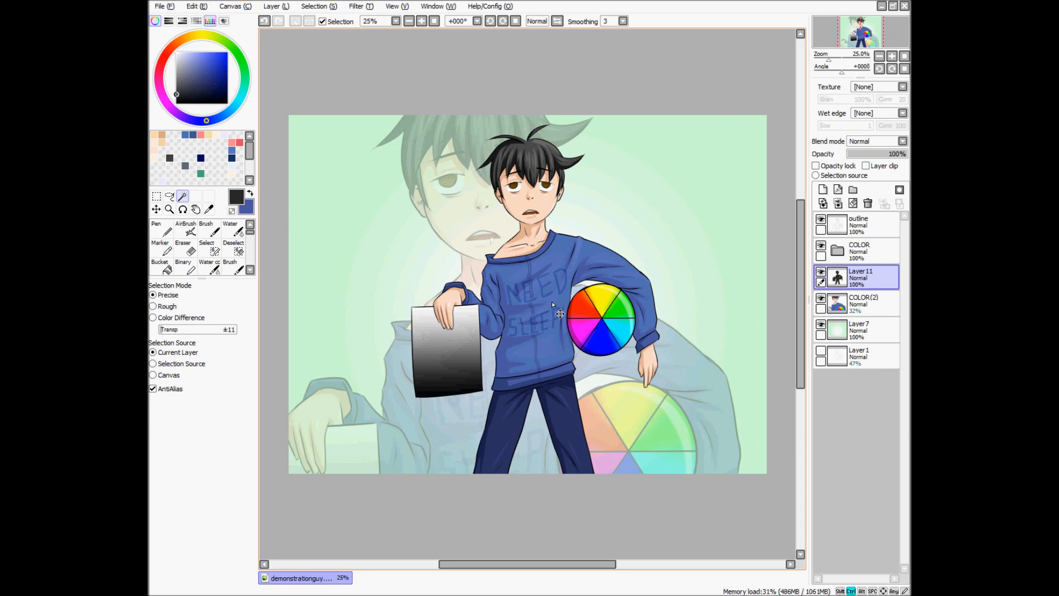
key(ctrl+t)
drag(536, 124, 683, 396)
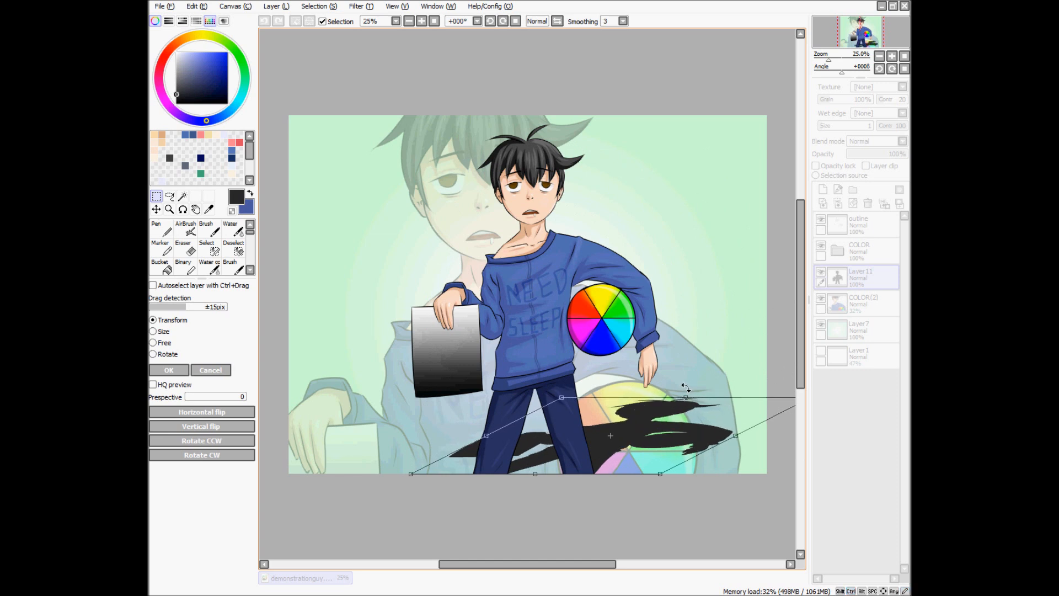
key(Escape)
Shift the dark silhouette slightly down and left behind the character as a drop shadow, and lower its layer opacity to 35%.
key(ctrl+t)
mouse_move(589, 313)
mouse_down()
mouse_move(571, 319)
mouse_move(614, 324)
mouse_move(568, 326)
mouse_move(584, 328)
mouse_up()
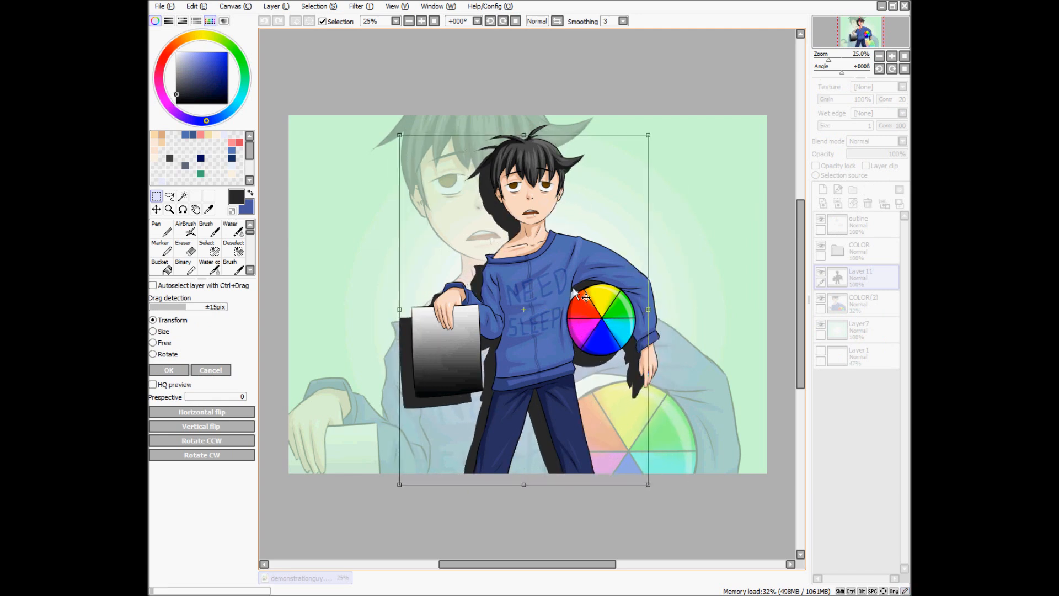
key(Return)
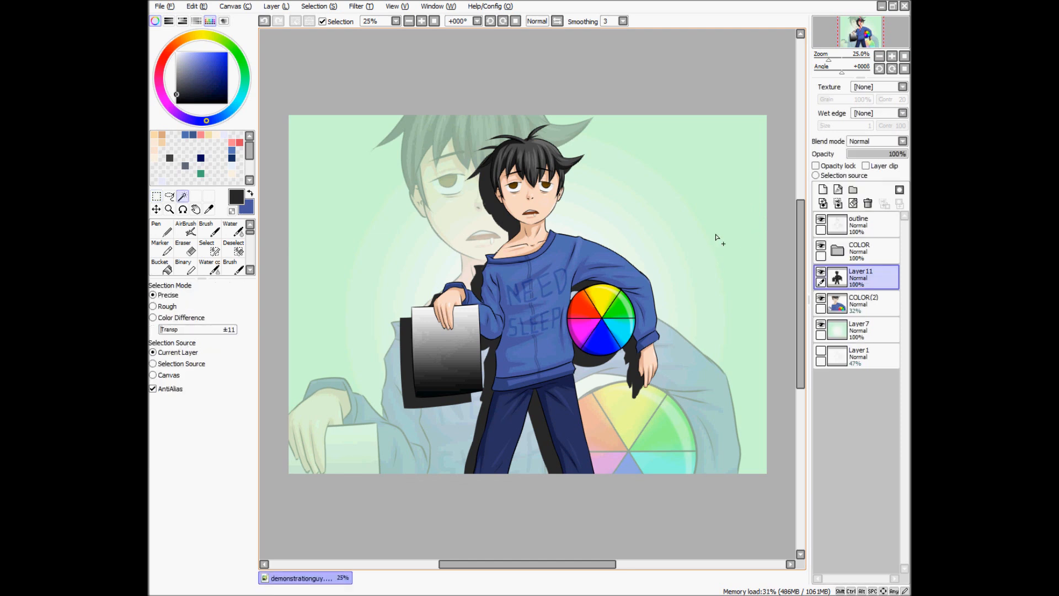
drag(893, 154, 869, 155)
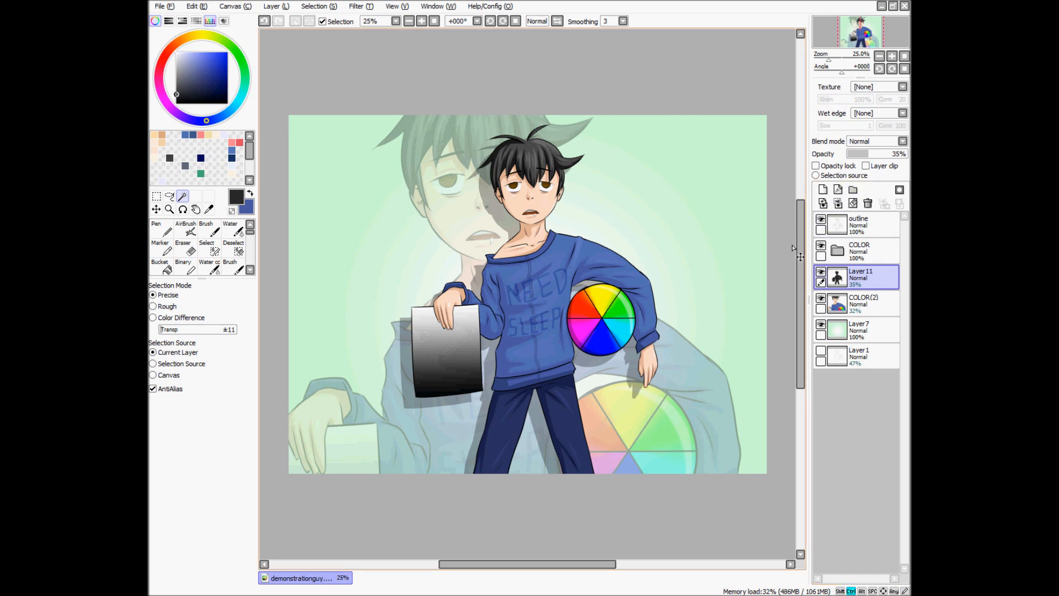
Add a new layer above the outline layer and set up the Pen tool with size 8 and smoothing S-3.
click(842, 225)
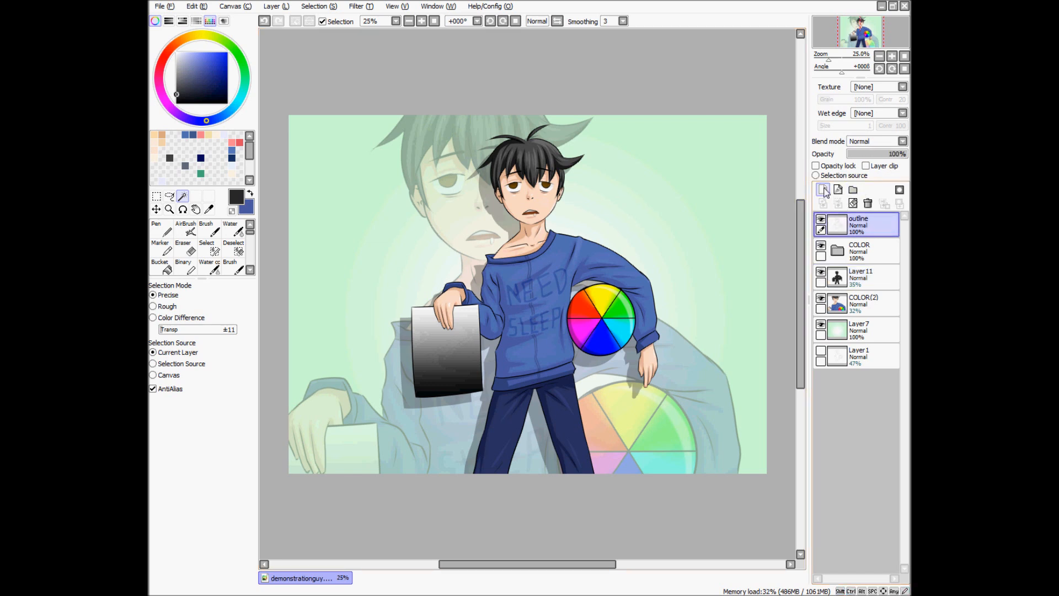
click(823, 189)
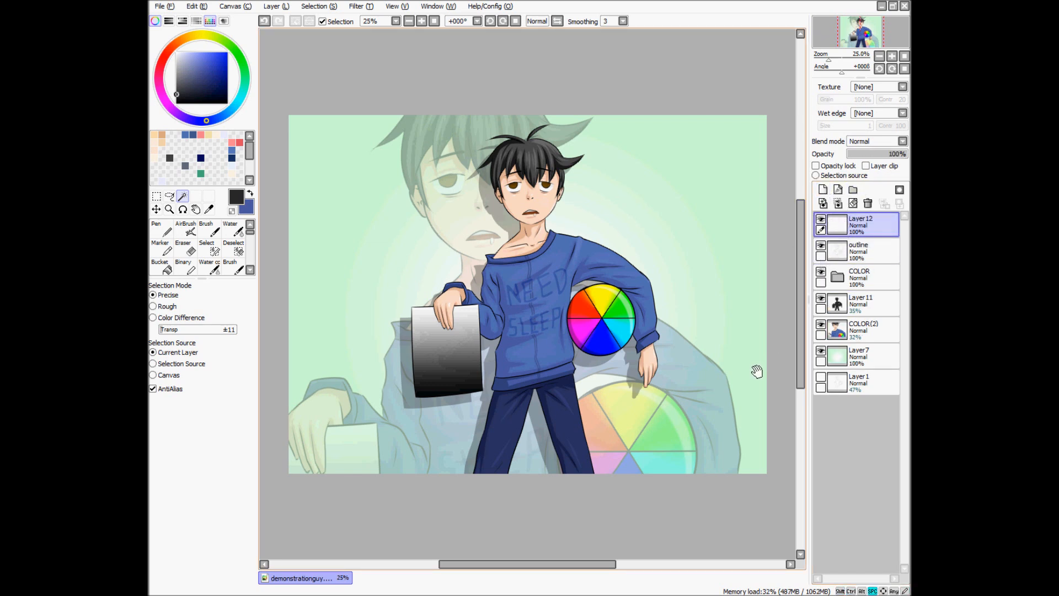
drag(760, 376, 721, 299)
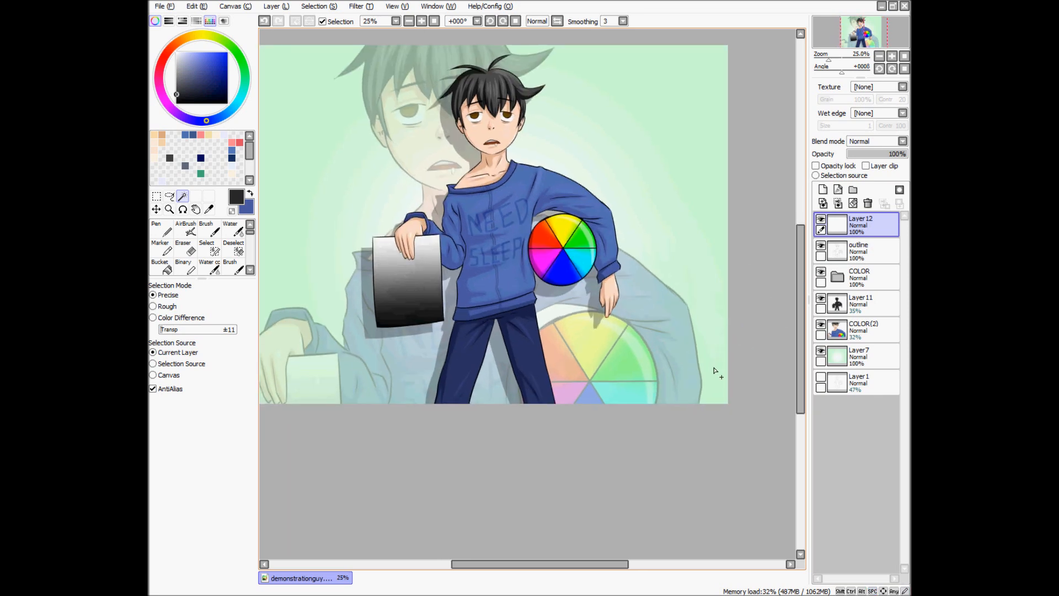
key(n)
click(219, 486)
scroll(712, 386, up, 5)
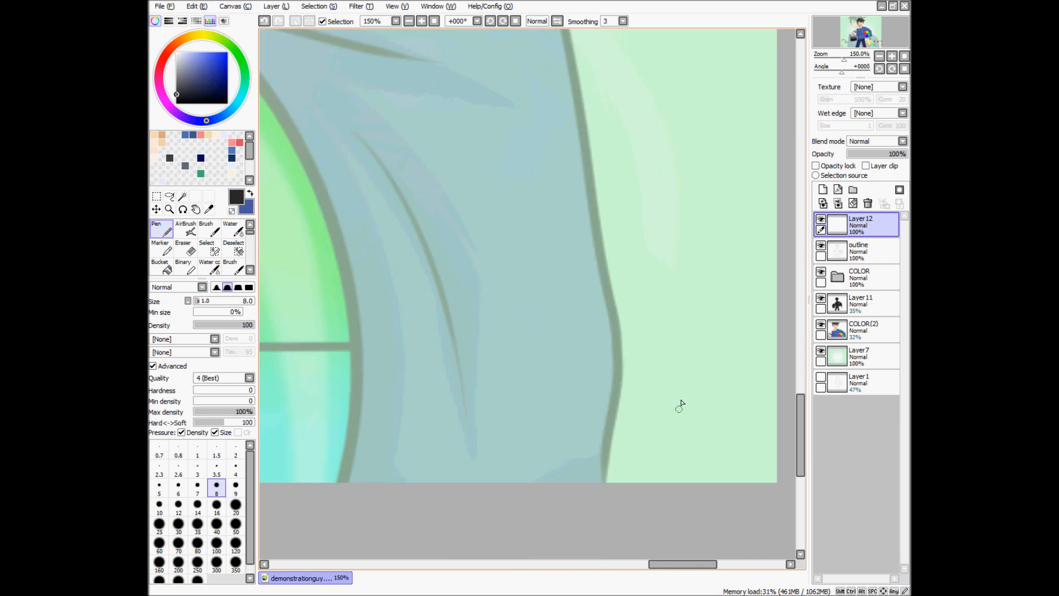
click(623, 20)
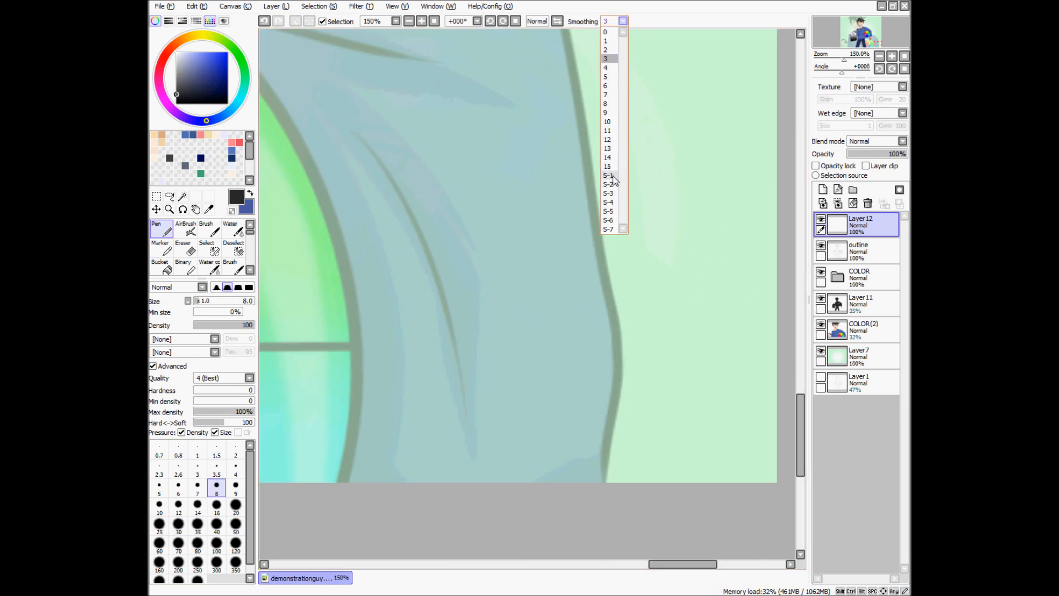
click(610, 193)
Draw a small star-shaped signature mark followed by 12 in the lower-right corner of the artwork.
mouse_move(682, 454)
mouse_down()
mouse_move(706, 407)
mouse_move(713, 464)
mouse_up()
mouse_move(674, 395)
mouse_down()
mouse_move(684, 454)
mouse_move(719, 465)
mouse_move(733, 414)
mouse_move(673, 453)
mouse_up()
drag(676, 402, 717, 463)
mouse_move(678, 424)
mouse_down()
mouse_move(737, 429)
mouse_move(733, 442)
mouse_move(744, 430)
mouse_move(752, 433)
mouse_move(741, 444)
mouse_move(726, 439)
mouse_move(760, 443)
mouse_up()
key(ctrl+z)
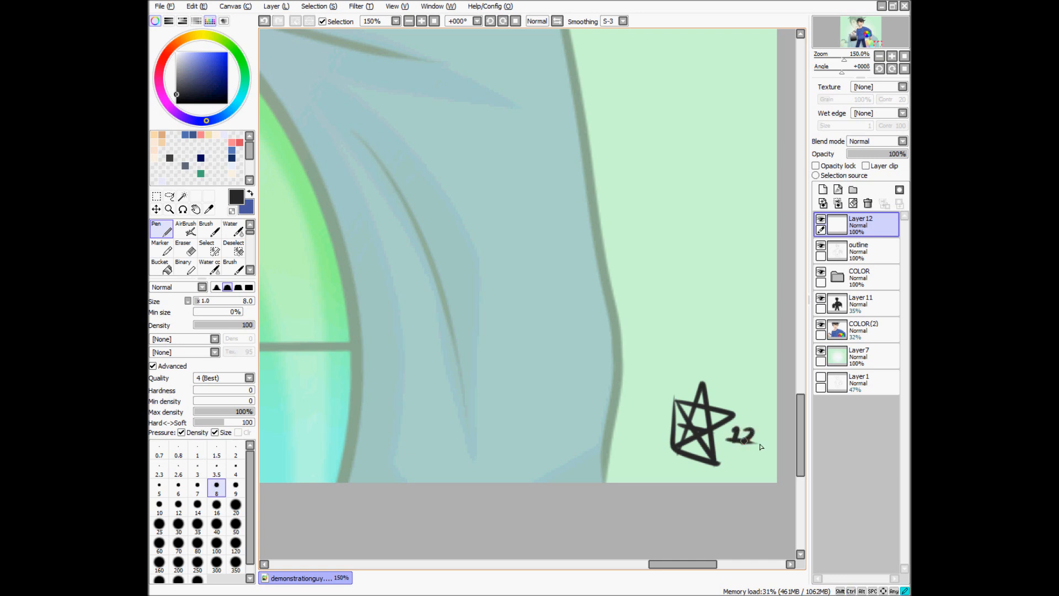
key(ctrl+0)
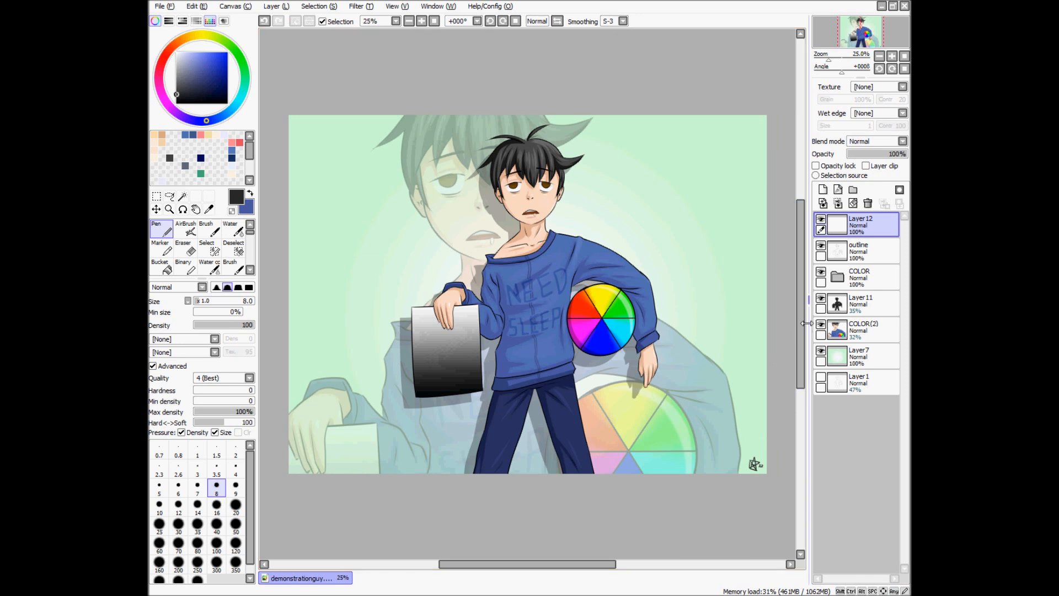